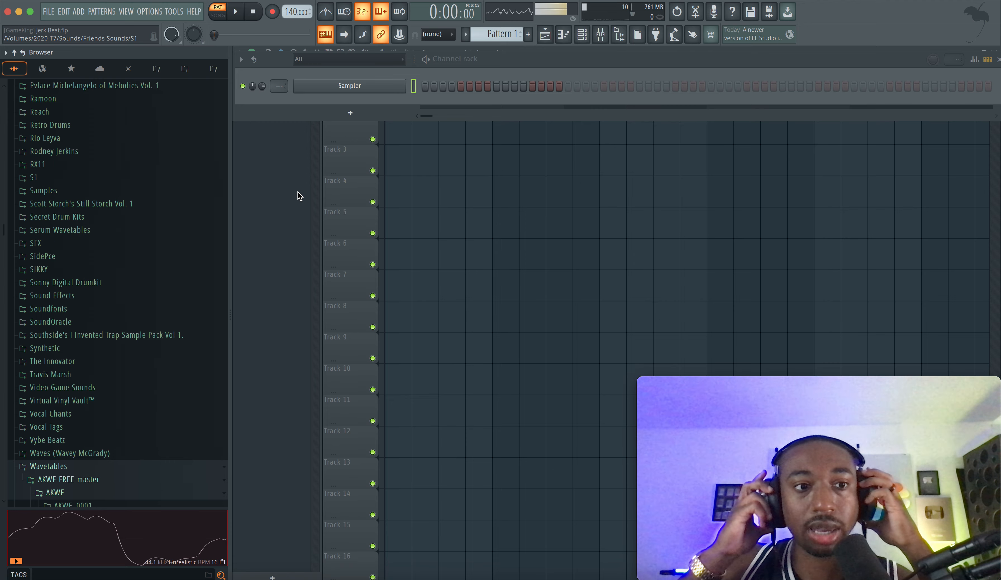
Set the project tempo to 91 BPM with the tempo tapper and turn on the metronome.
{"action": "left_click", "coordinate": [374, 69]}
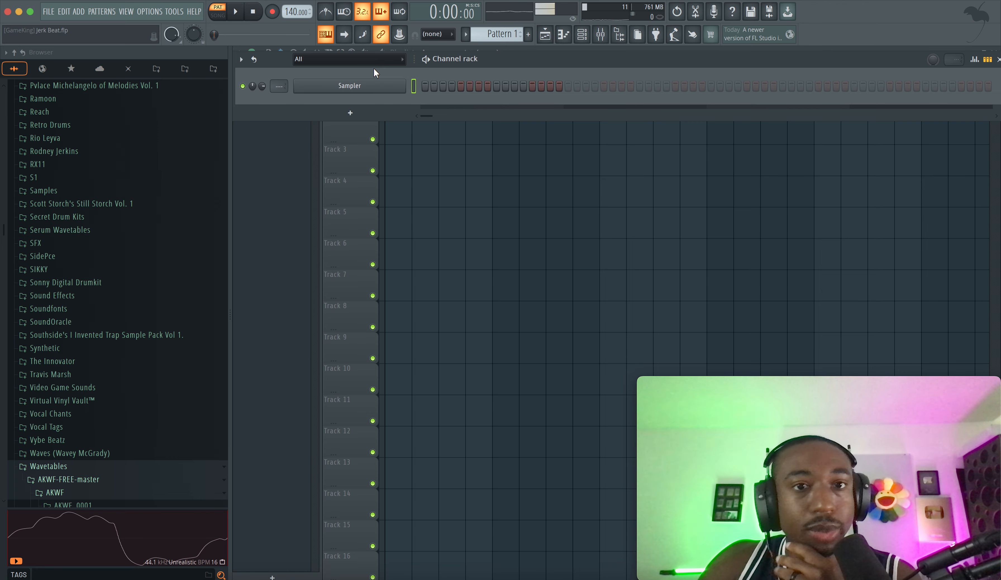
{"action": "right_click", "coordinate": [296, 12]}
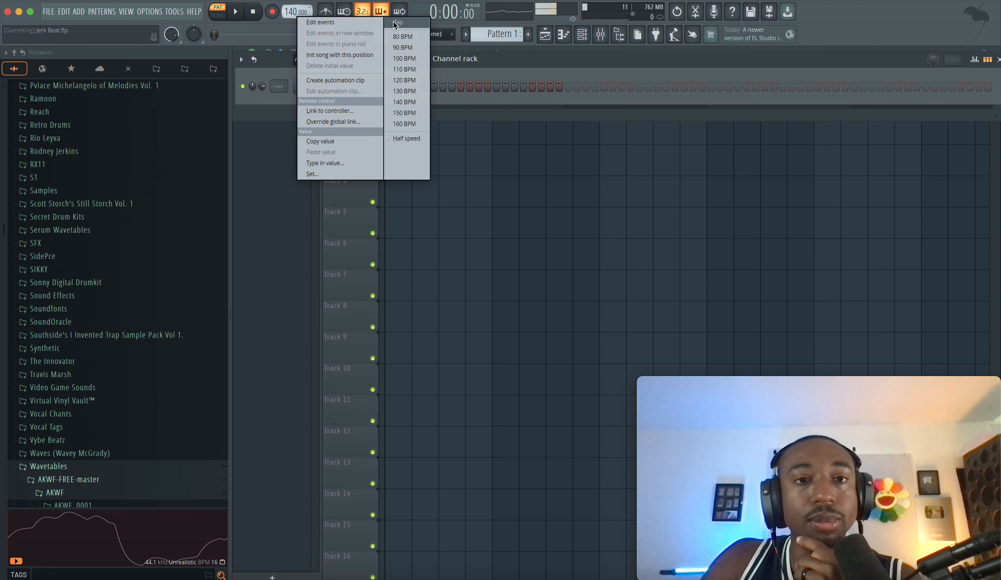
{"action": "left_click", "coordinate": [397, 23]}
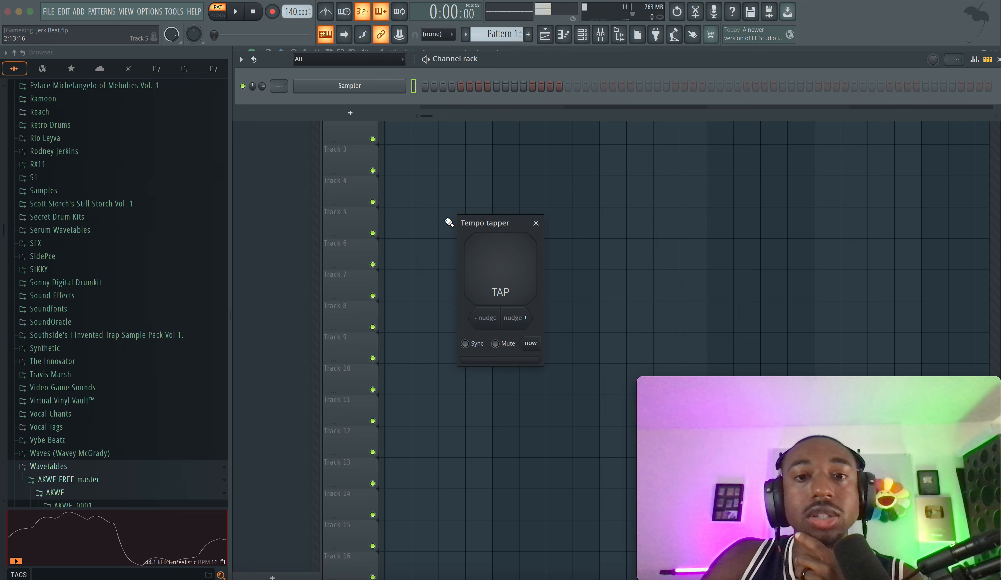
{"action": "left_click", "coordinate": [497, 255]}
{"action": "left_click", "coordinate": [504, 259]}
{"action": "left_click", "coordinate": [519, 264]}
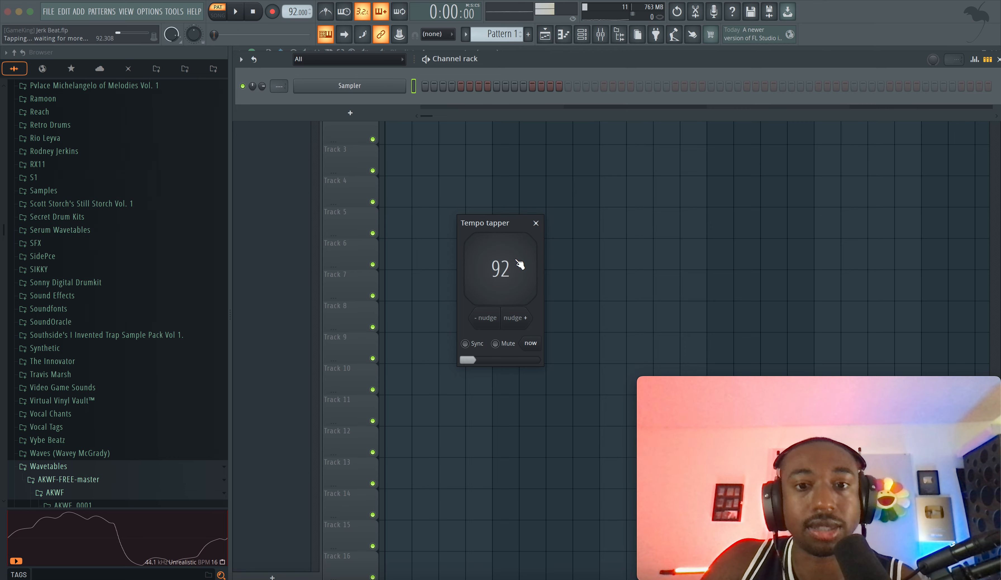
{"action": "left_click", "coordinate": [520, 264]}
{"action": "left_click", "coordinate": [518, 262]}
{"action": "left_click", "coordinate": [535, 223]}
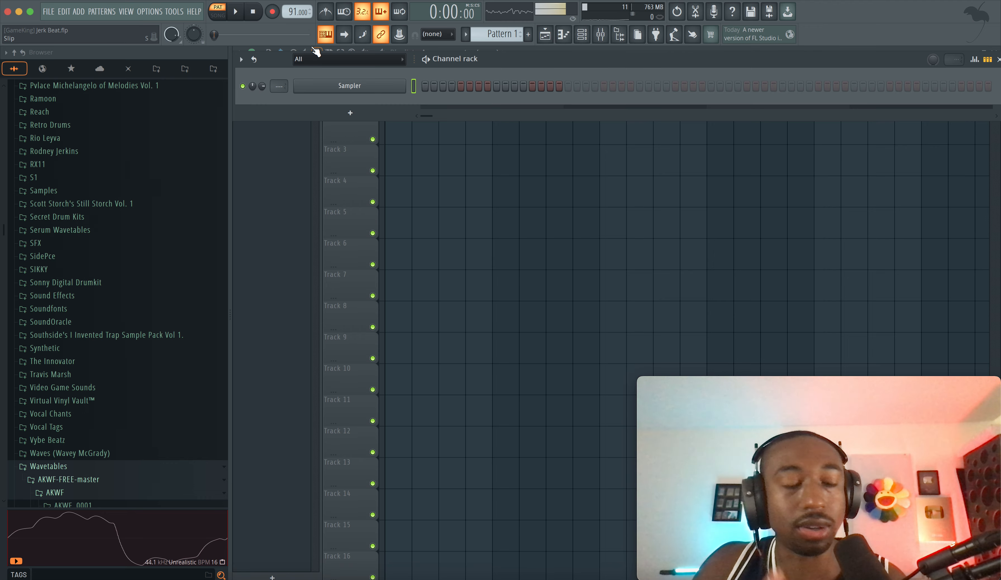
{"action": "left_click", "coordinate": [326, 12]}
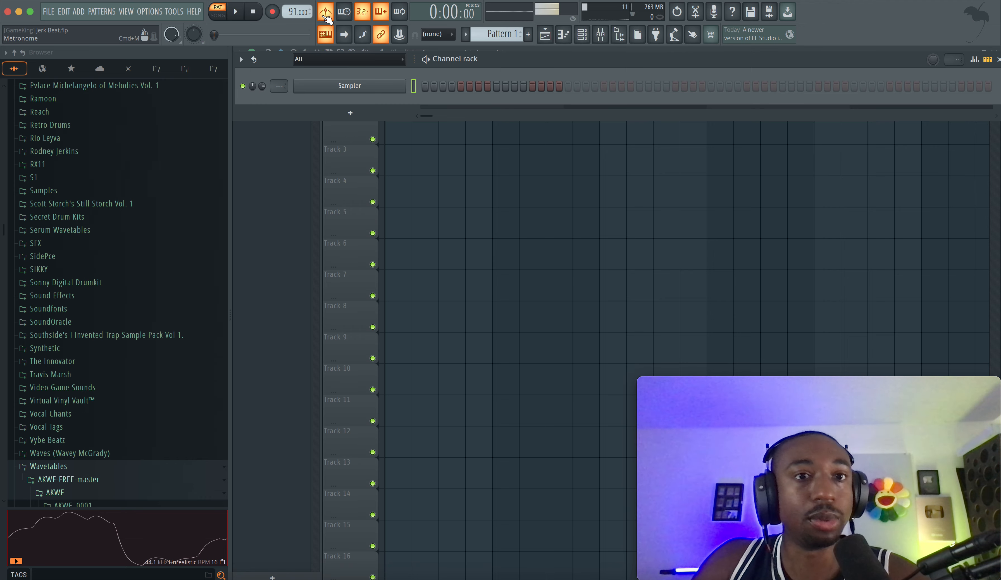
Collapse the browser's folder structure and open the Vintage drum folder under Packs > Legacy > Drums.
{"action": "left_click", "coordinate": [5, 53]}
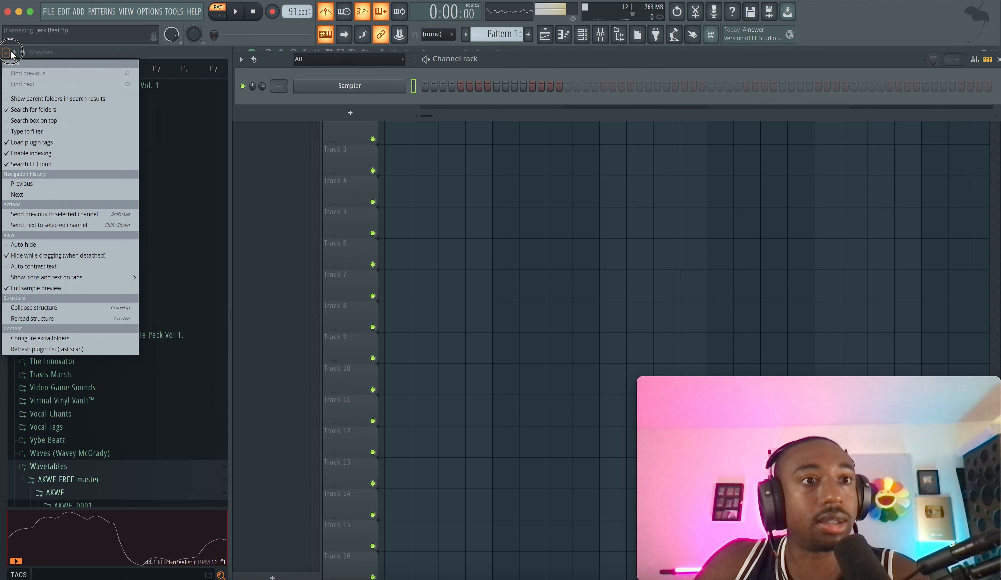
{"action": "left_click", "coordinate": [13, 51]}
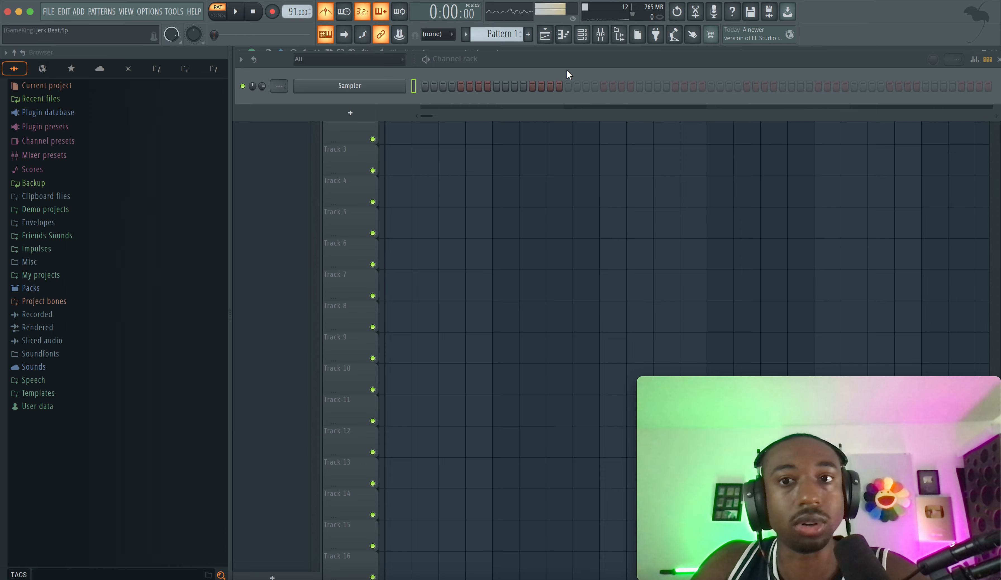
{"action": "left_click", "coordinate": [620, 35]}
{"action": "left_click", "coordinate": [620, 35]}
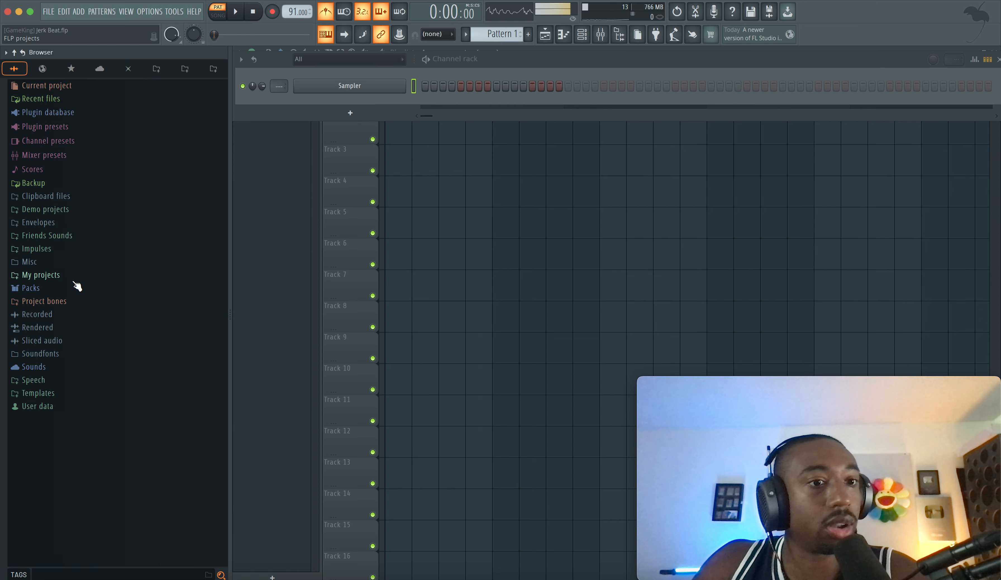
{"action": "left_click", "coordinate": [28, 288]}
{"action": "scroll", "coordinate": [55, 362], "scroll_direction": "down", "scroll_amount": 3}
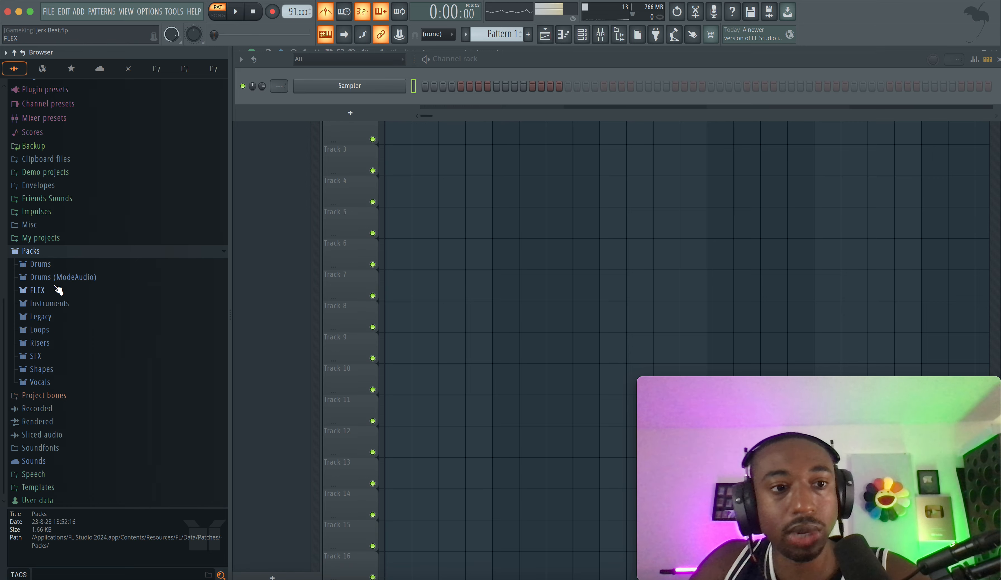
{"action": "left_click", "coordinate": [60, 317]}
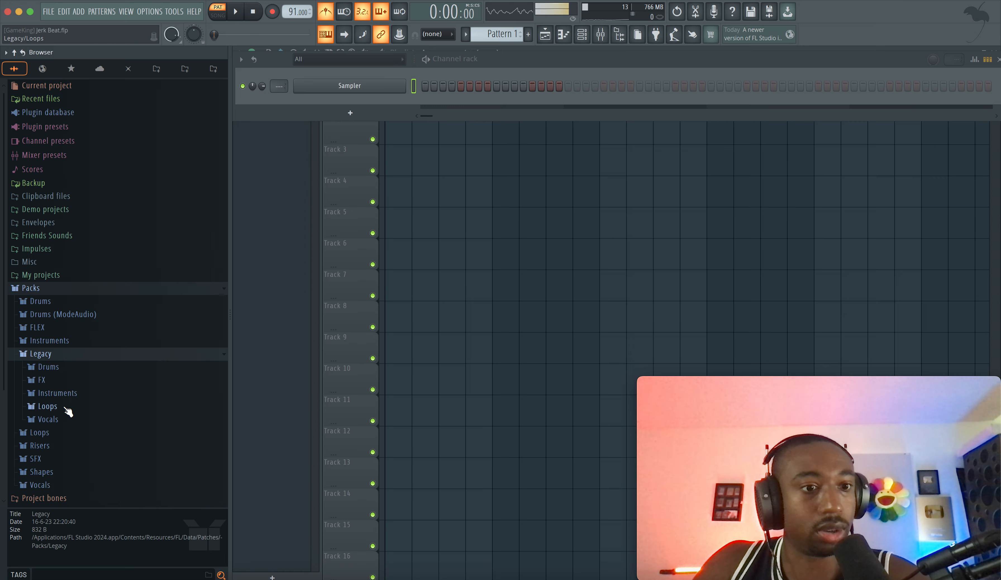
{"action": "left_click", "coordinate": [64, 367]}
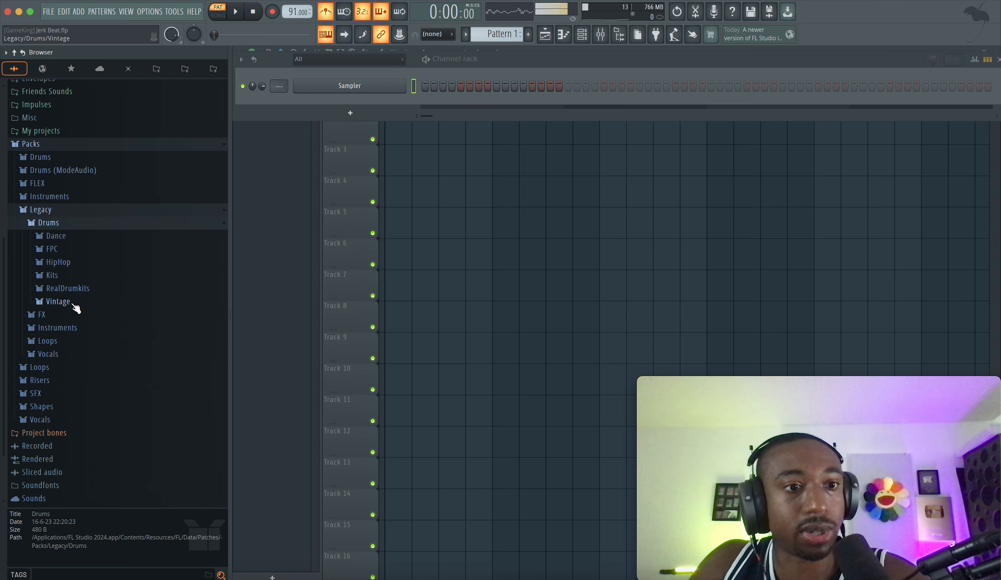
{"action": "left_click", "coordinate": [75, 306]}
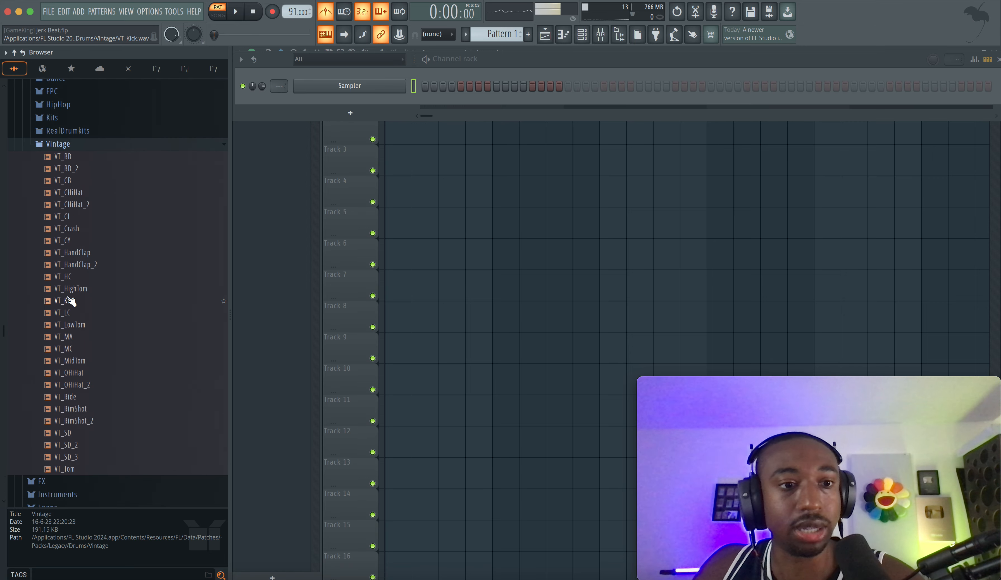
Audition the drum samples in the Vintage folder, from VT_BD through to VT_Tom.
{"action": "left_click", "coordinate": [98, 157]}
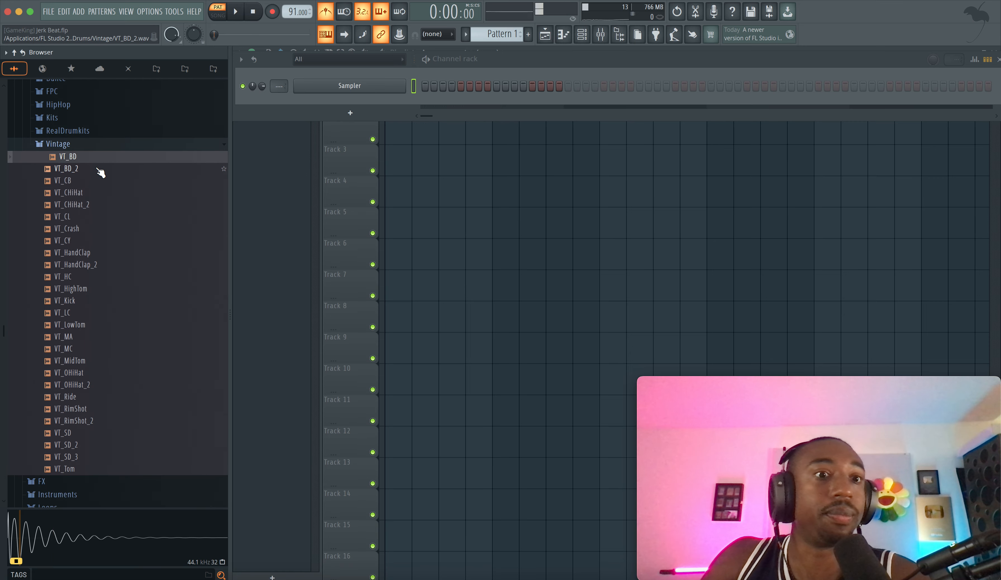
{"action": "left_click", "coordinate": [98, 168]}
{"action": "left_click", "coordinate": [94, 194]}
{"action": "left_click", "coordinate": [94, 205]}
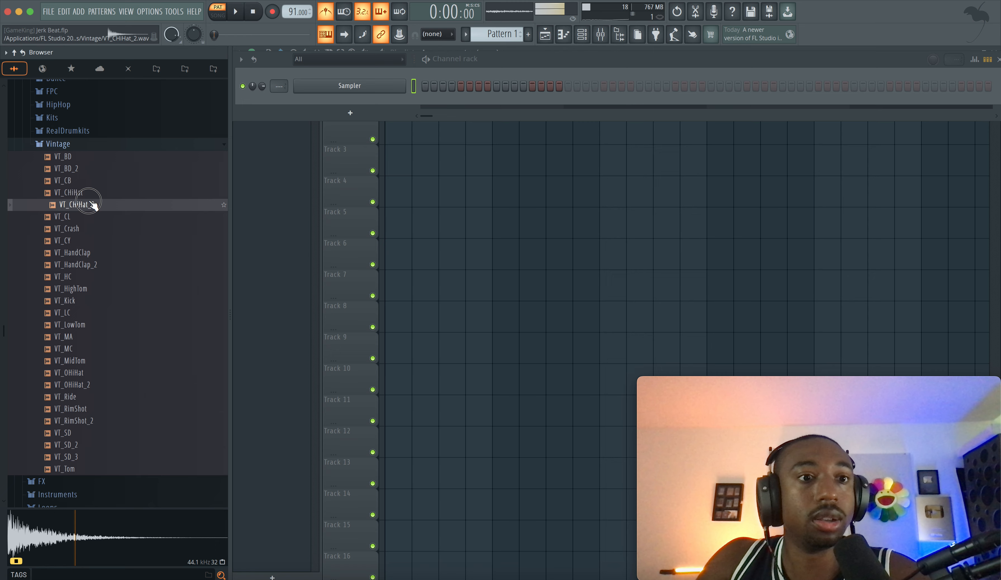
{"action": "left_click", "coordinate": [91, 182]}
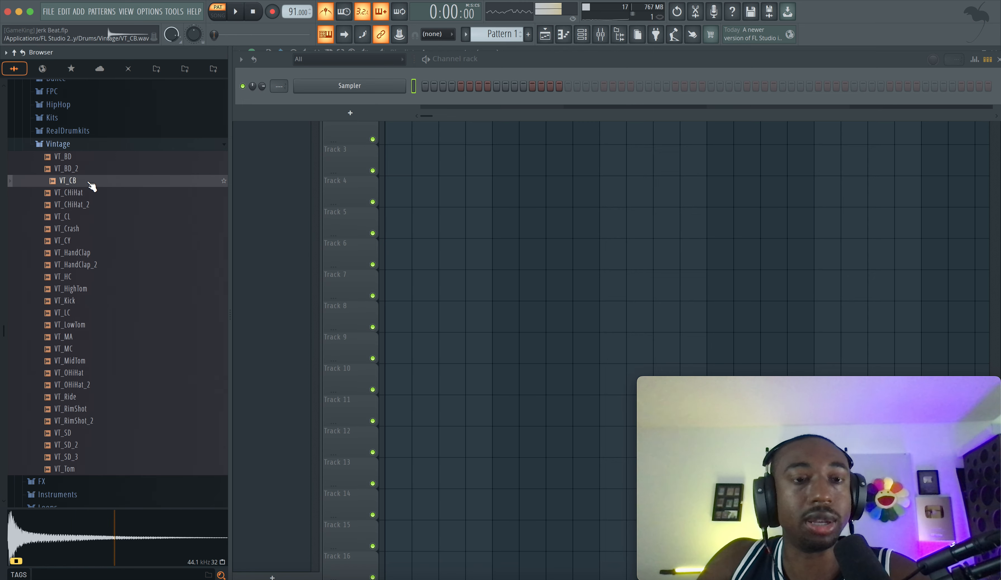
{"action": "left_click", "coordinate": [84, 219]}
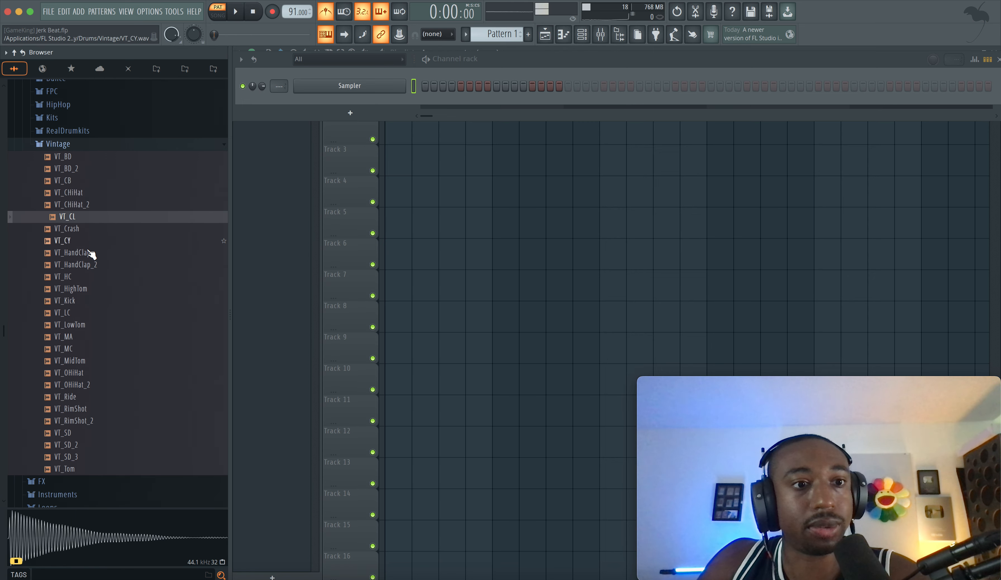
{"action": "left_click", "coordinate": [93, 255]}
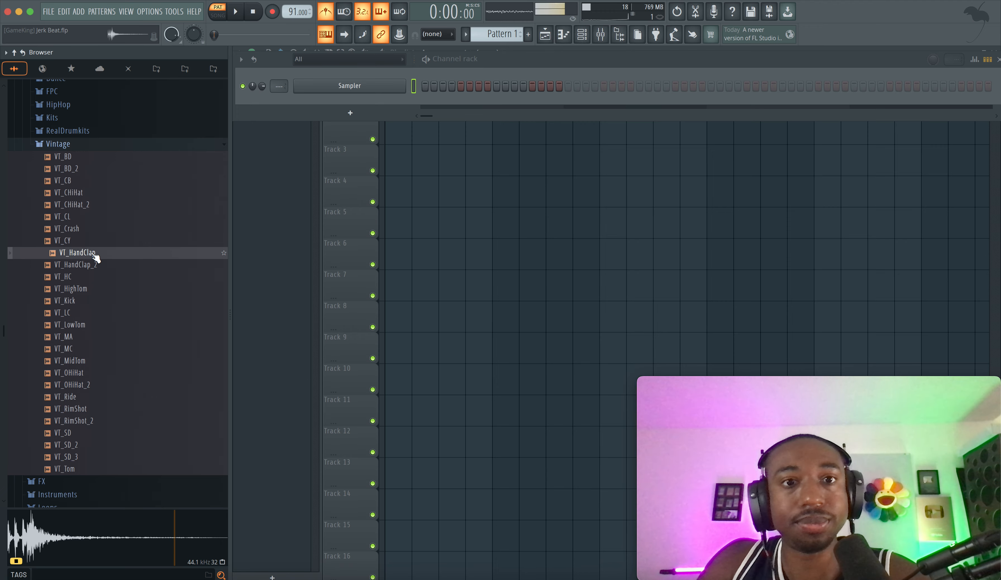
{"action": "left_click", "coordinate": [96, 266]}
{"action": "left_click", "coordinate": [97, 277]}
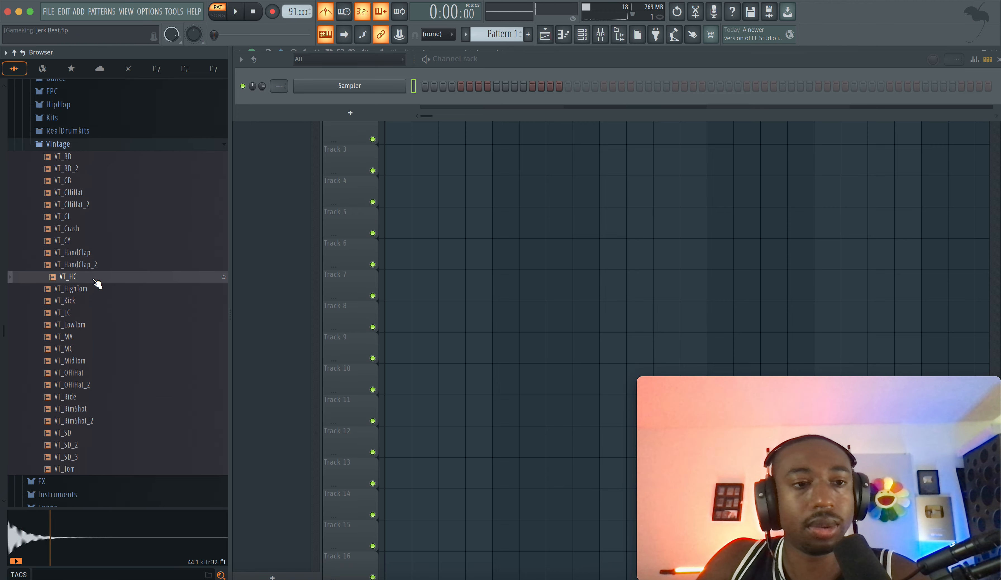
{"action": "left_click", "coordinate": [96, 289]}
{"action": "left_click", "coordinate": [96, 301]}
{"action": "left_click", "coordinate": [95, 312]}
{"action": "left_click", "coordinate": [94, 324]}
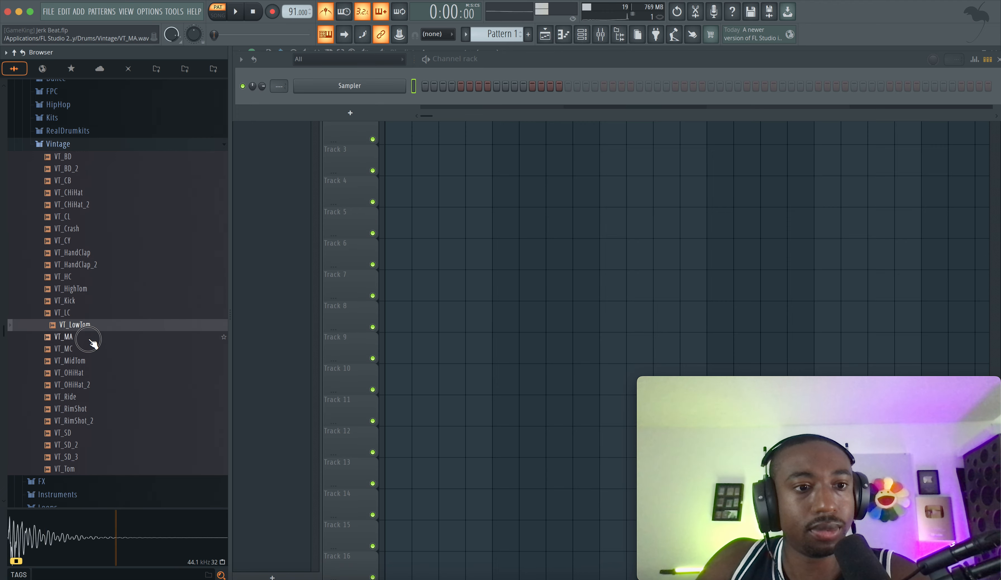
{"action": "left_click", "coordinate": [90, 338]}
{"action": "left_click", "coordinate": [94, 349]}
{"action": "left_click", "coordinate": [94, 361]}
{"action": "left_click", "coordinate": [94, 373]}
{"action": "left_click", "coordinate": [94, 385]}
{"action": "left_click", "coordinate": [93, 396]}
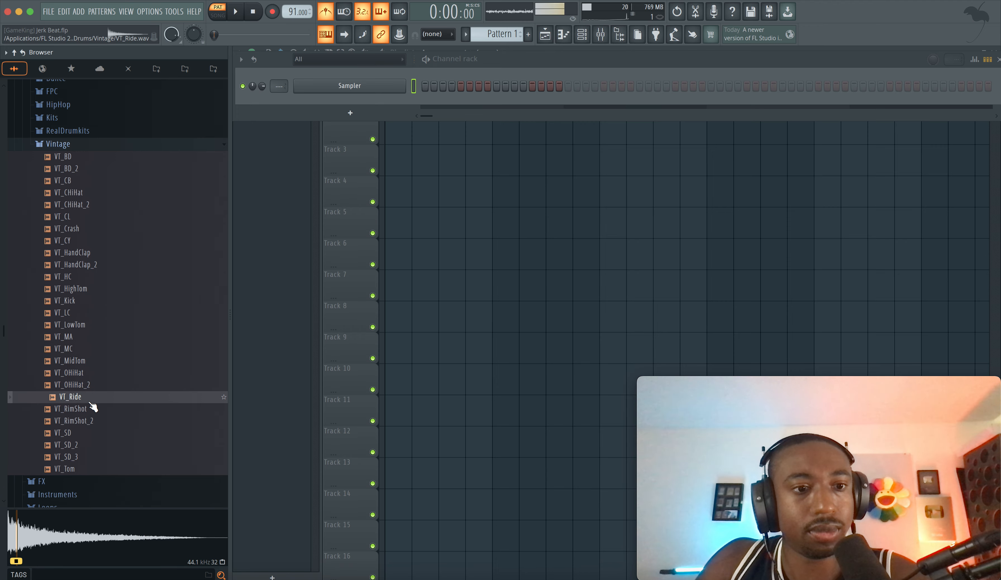
{"action": "left_click", "coordinate": [92, 409]}
{"action": "left_click", "coordinate": [93, 421]}
{"action": "left_click", "coordinate": [93, 433]}
{"action": "left_click", "coordinate": [93, 445]}
{"action": "left_click", "coordinate": [92, 457]}
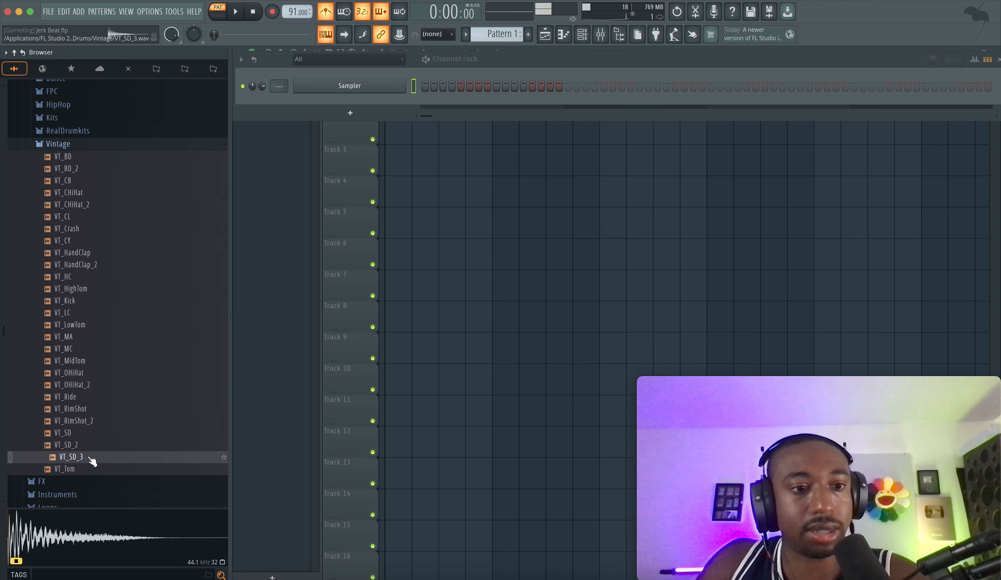
{"action": "left_click", "coordinate": [90, 469]}
Compare the VT_SD_2 and VT_SD snares and load VT_SD into a new channel.
{"action": "left_click", "coordinate": [91, 446]}
{"action": "left_click", "coordinate": [91, 435]}
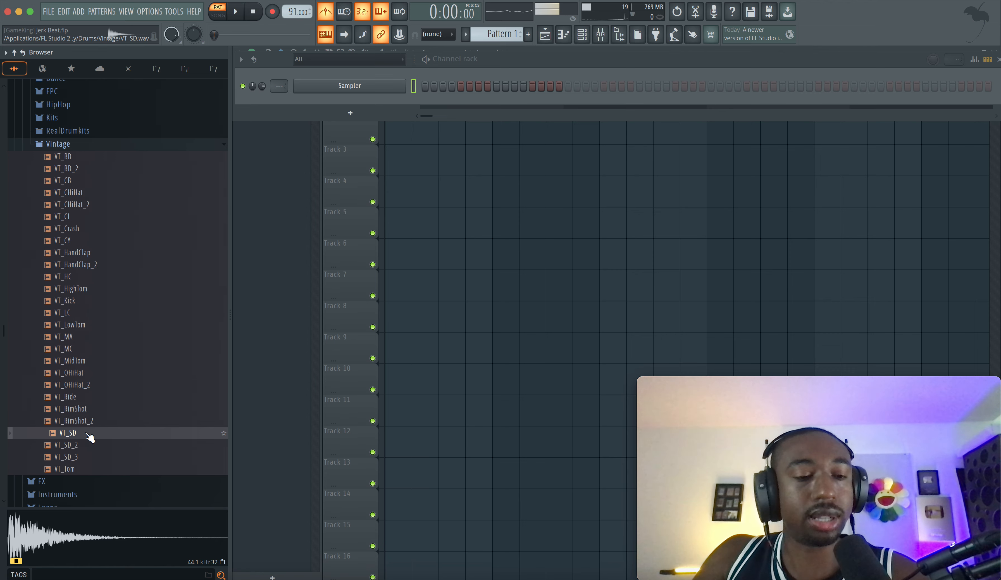
{"action": "right_click", "coordinate": [86, 433]}
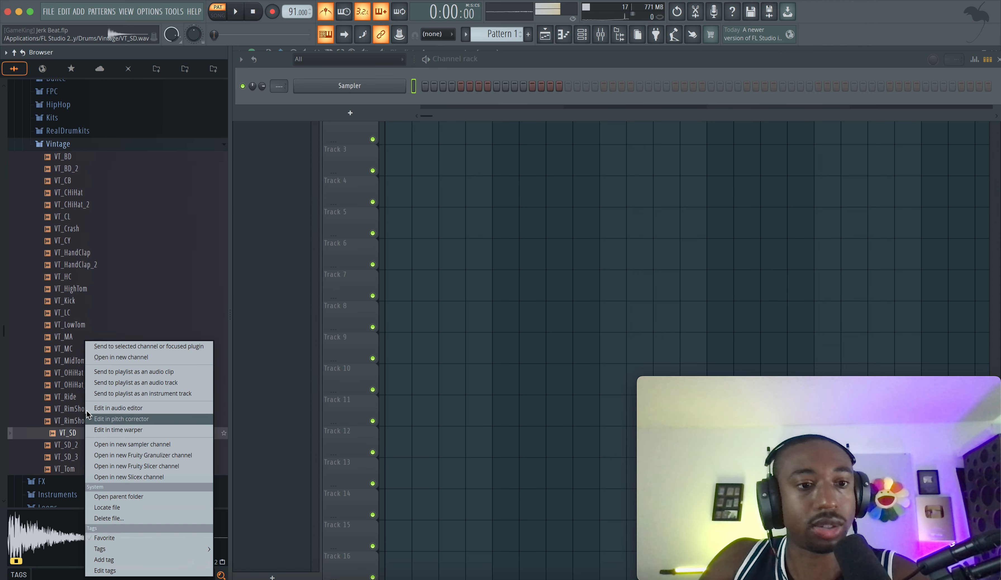
{"action": "left_click", "coordinate": [122, 357]}
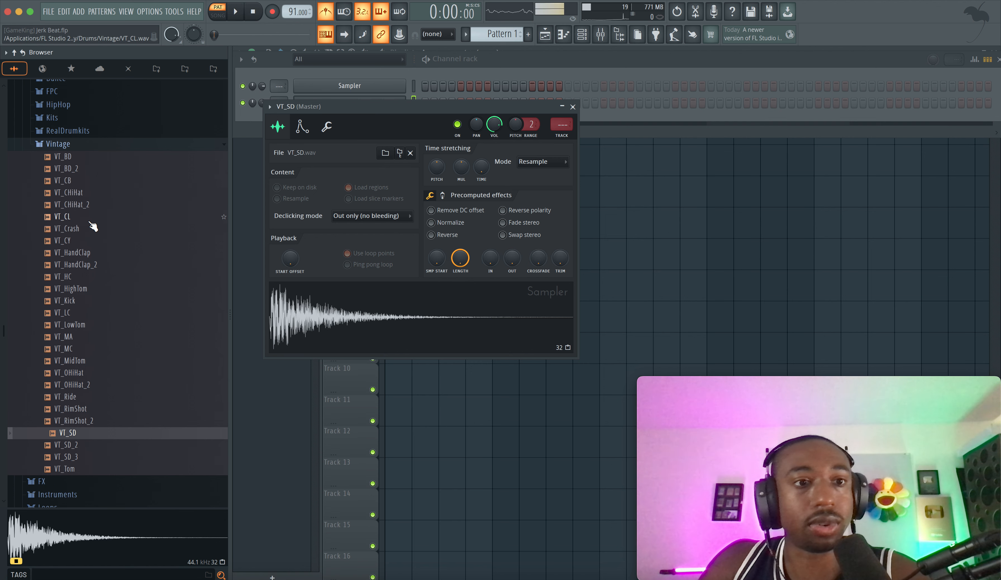
Preview the VT_OHiHat open hi-hat sample and load it into a new channel.
{"action": "left_click", "coordinate": [93, 374]}
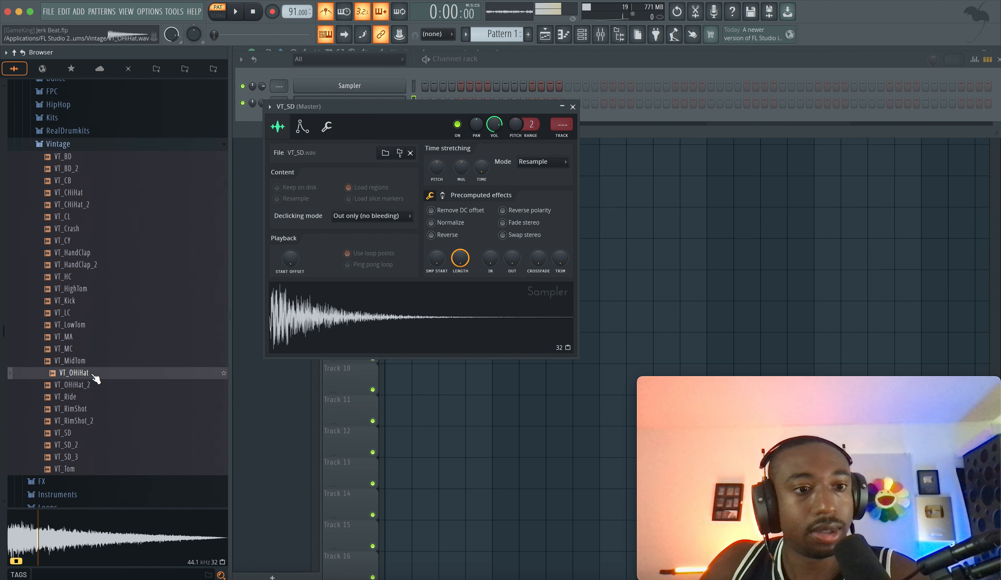
{"action": "right_click", "coordinate": [92, 375]}
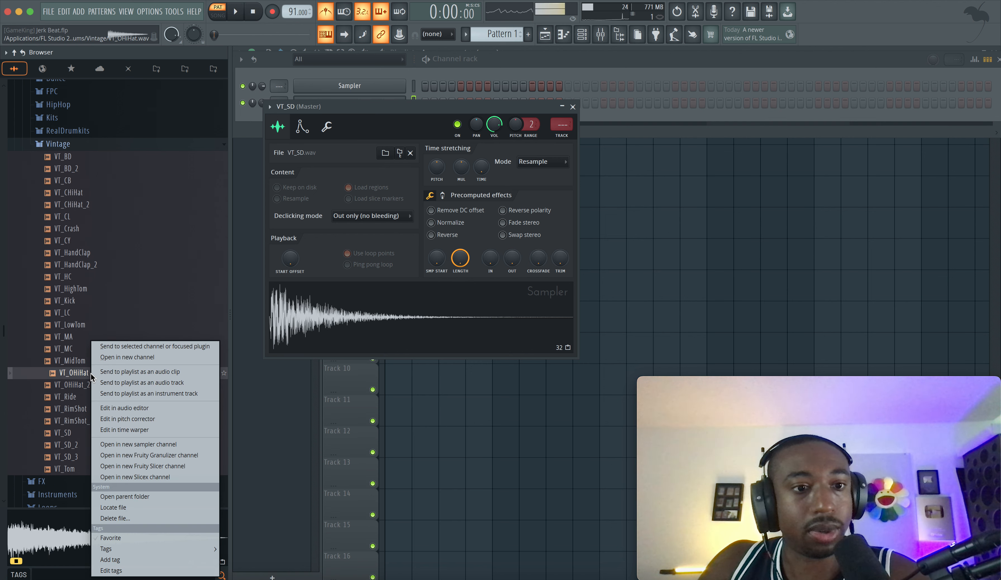
{"action": "left_click", "coordinate": [106, 357]}
Set the audio buffer length to 240 samples in the audio settings and bring the channel rack to the front.
{"action": "left_click", "coordinate": [149, 11]}
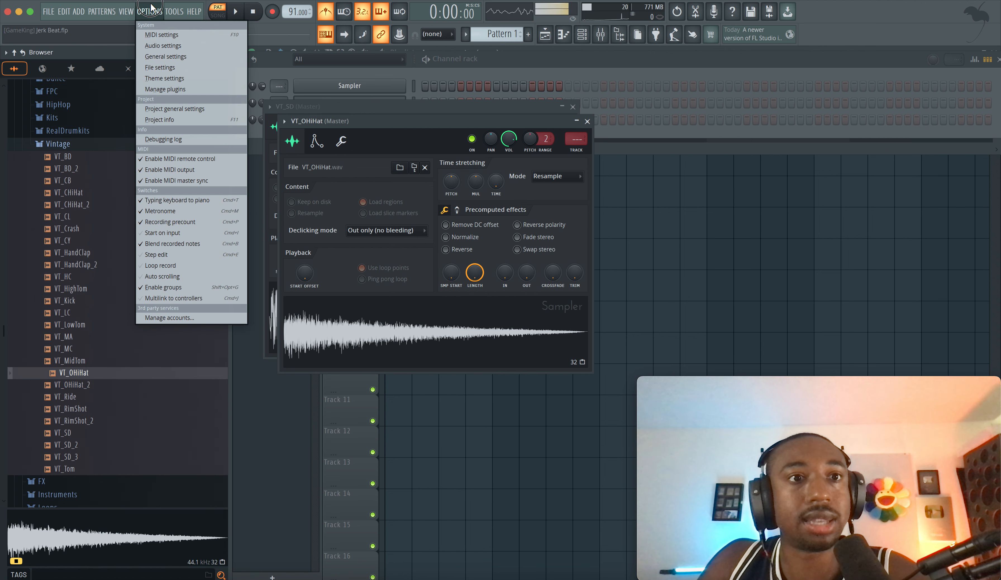
{"action": "left_click", "coordinate": [155, 46]}
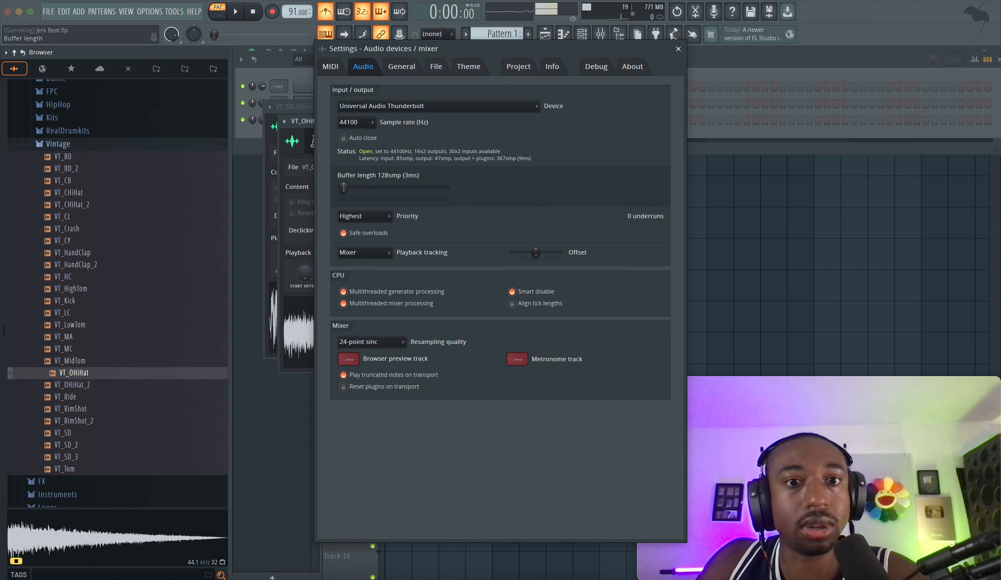
{"action": "left_click_drag", "start_coordinate": [347, 187], "coordinate": [347, 187]}
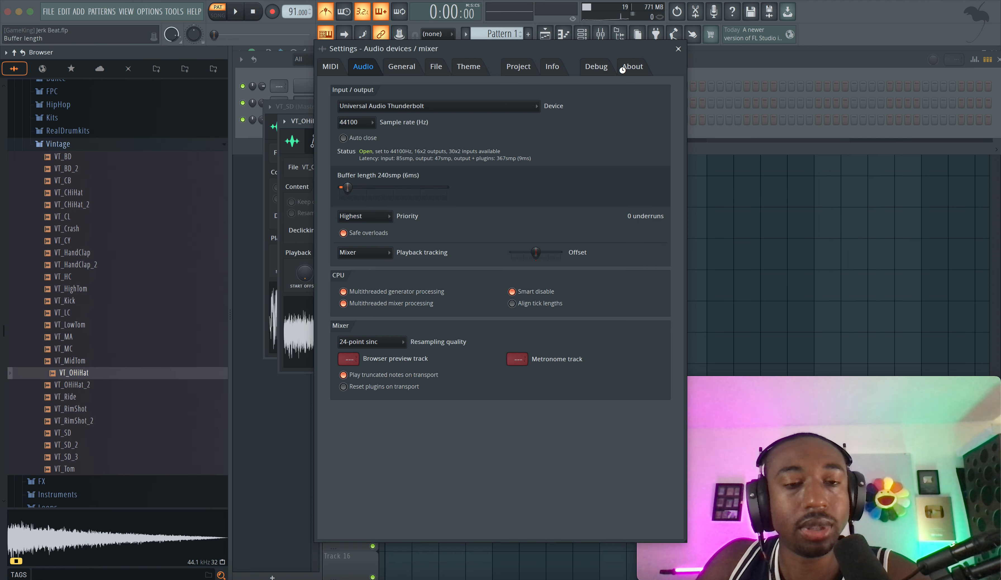
{"action": "left_click", "coordinate": [678, 49]}
{"action": "left_click", "coordinate": [584, 35]}
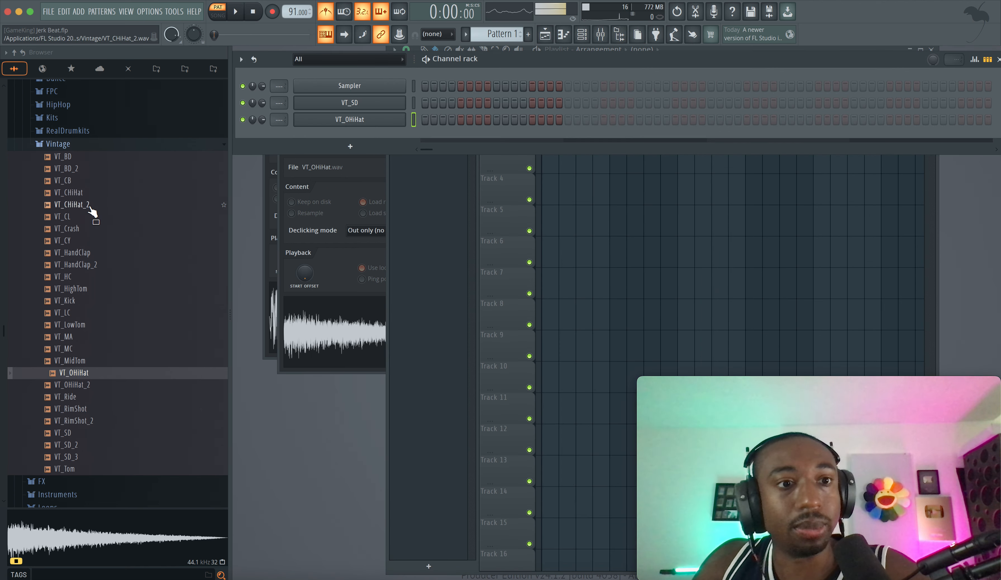
Preview the VT_CL and VT_Crash samples and load VT_CL into a new channel.
{"action": "left_click", "coordinate": [90, 217]}
{"action": "left_click", "coordinate": [90, 228]}
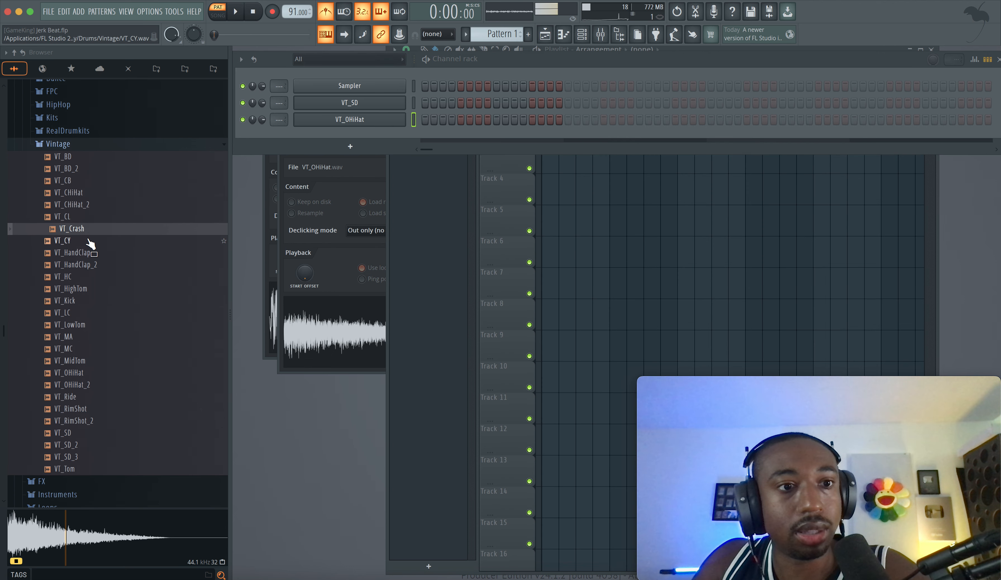
{"action": "left_click", "coordinate": [78, 217]}
{"action": "right_click", "coordinate": [82, 218]}
{"action": "left_click", "coordinate": [96, 220]}
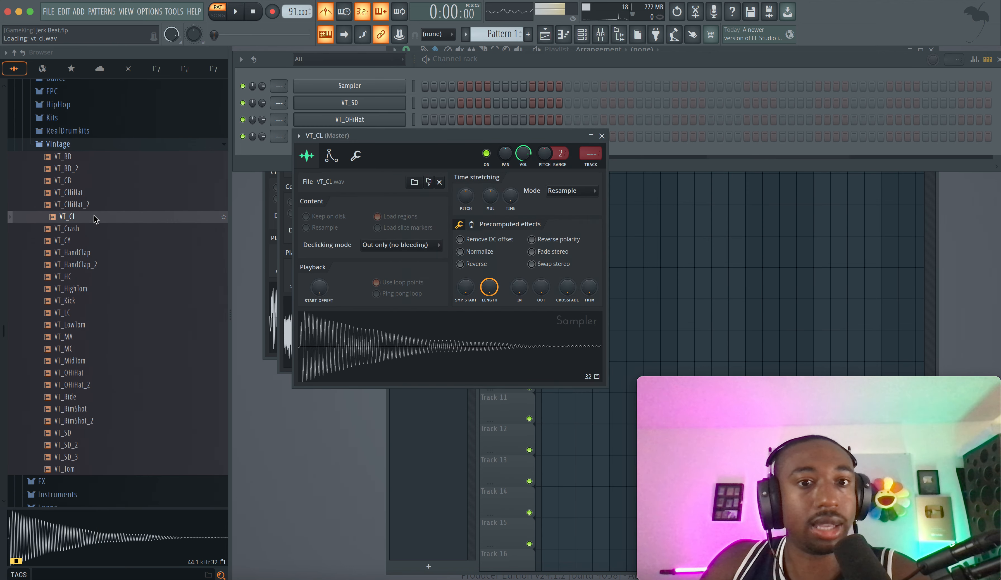
Preview the VT_CHiHat closed hi-hat sample and load it into a new channel.
{"action": "left_click", "coordinate": [89, 193]}
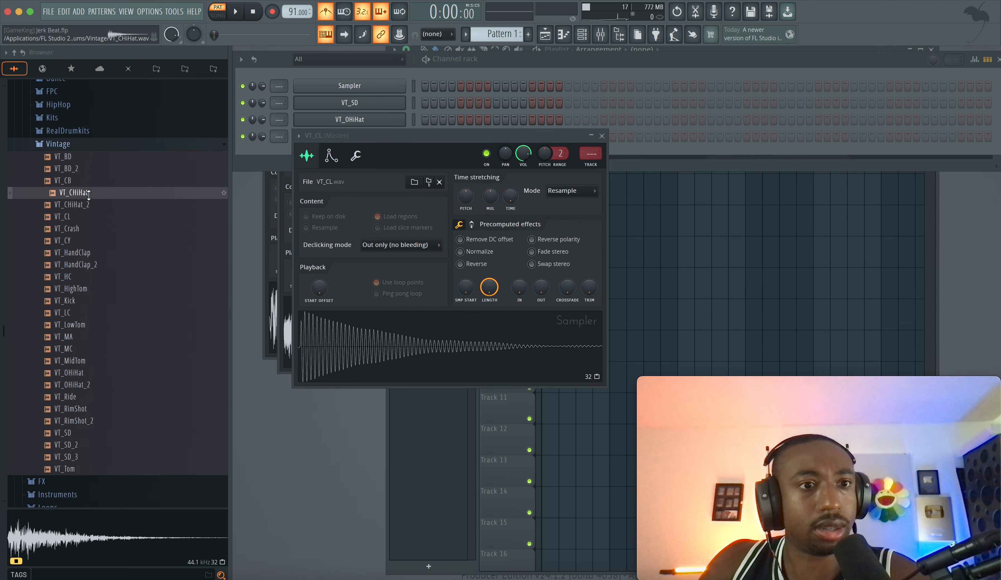
{"action": "right_click", "coordinate": [88, 193]}
{"action": "left_click", "coordinate": [96, 196]}
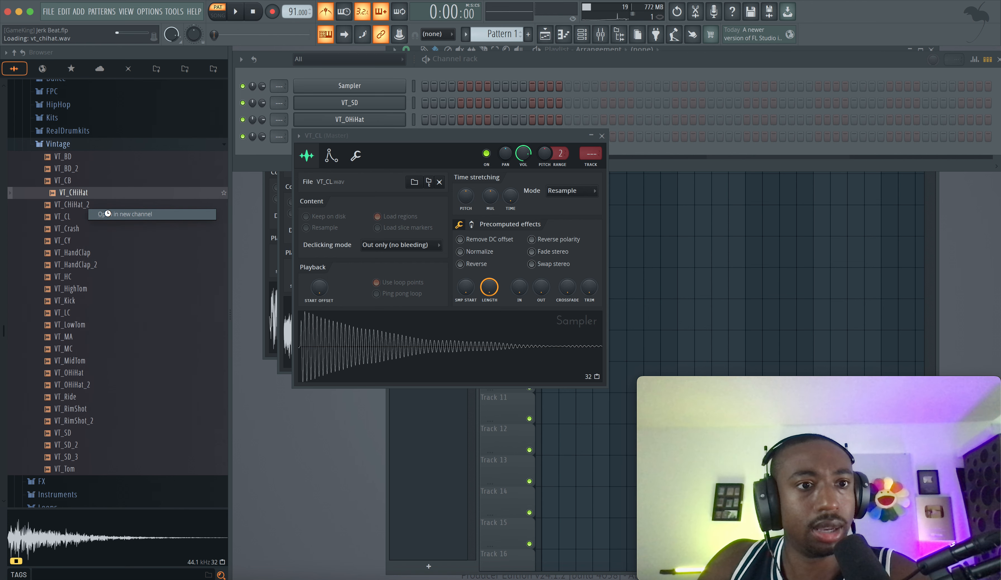
Preview the VT_HandClap sample, load it into a new channel and bring the channel rack to the front.
{"action": "left_click", "coordinate": [417, 90]}
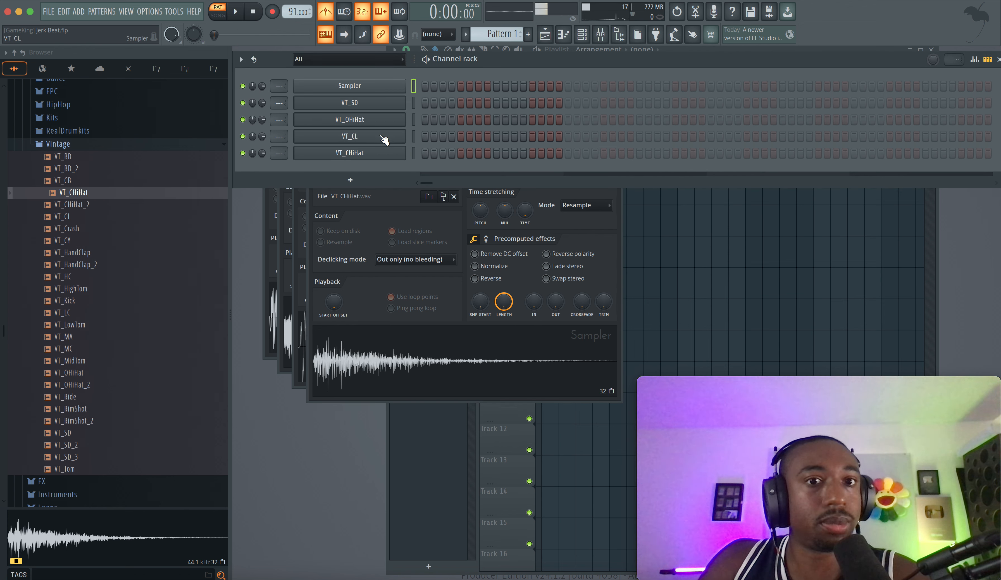
{"action": "left_click_drag", "start_coordinate": [64, 240], "coordinate": [132, 266]}
{"action": "left_click", "coordinate": [105, 255]}
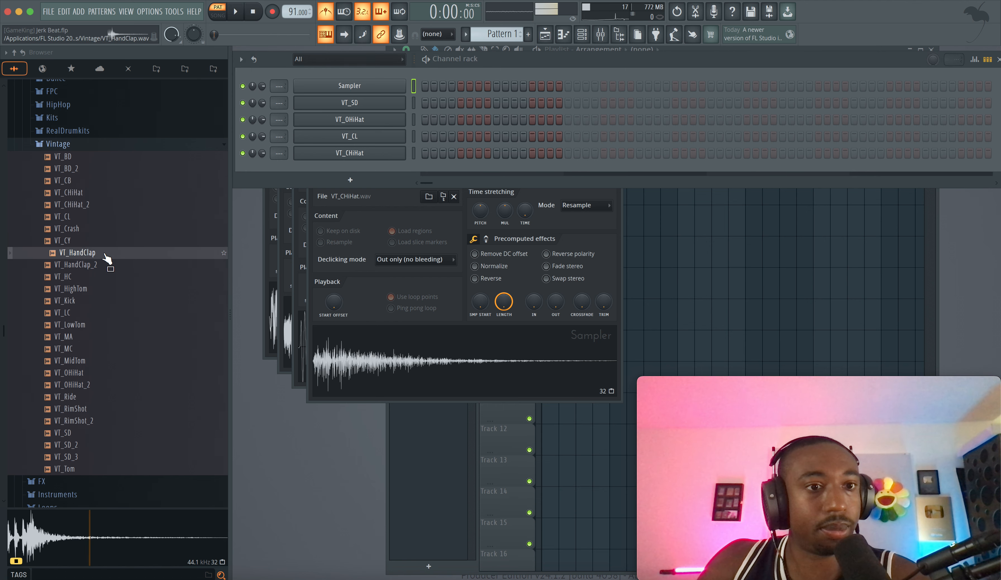
{"action": "right_click", "coordinate": [105, 255]}
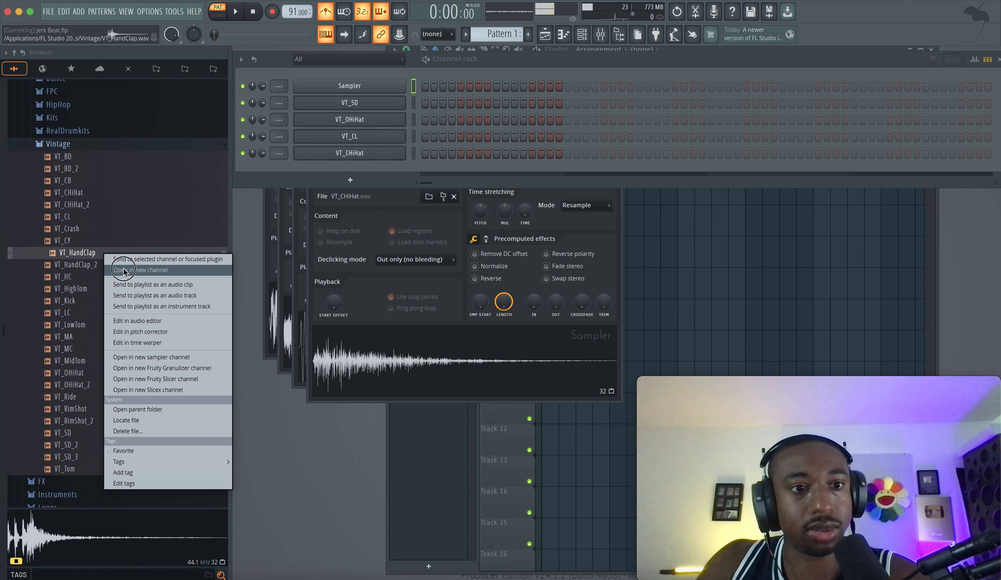
{"action": "left_click", "coordinate": [141, 269]}
{"action": "left_click", "coordinate": [582, 34]}
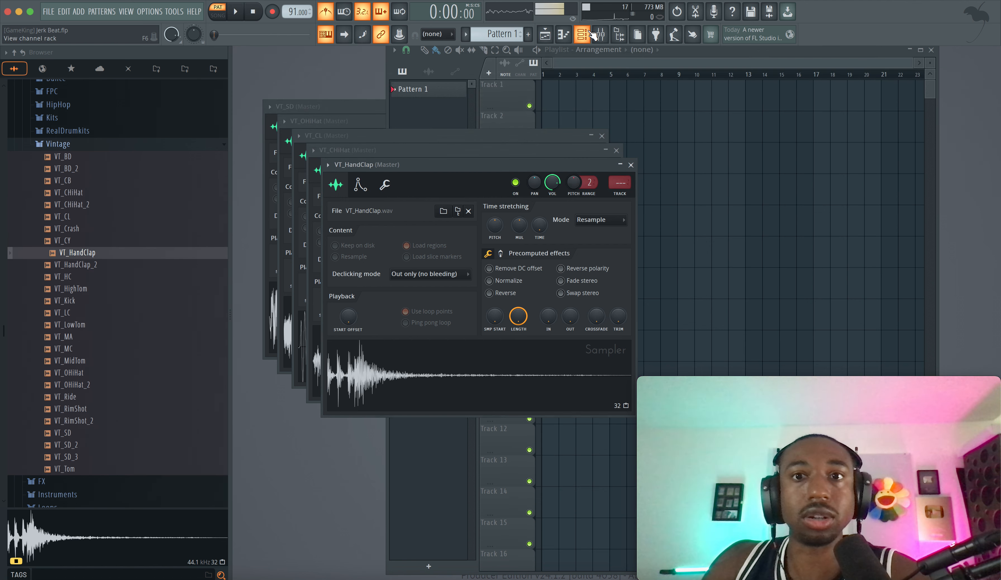
{"action": "left_click", "coordinate": [582, 35]}
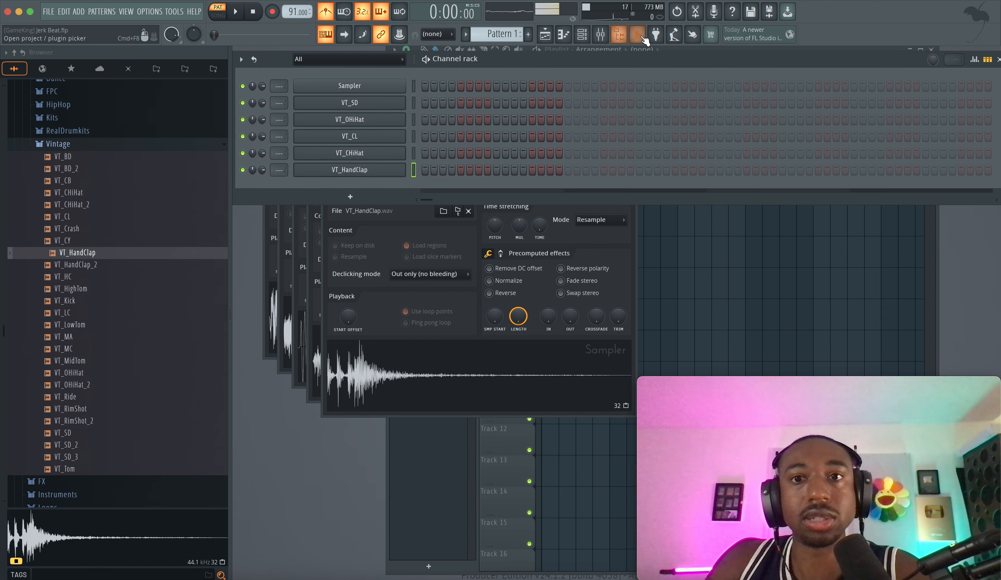
Hide the browser and the playlist to clear the workspace around the channel rack.
{"action": "left_click", "coordinate": [618, 35]}
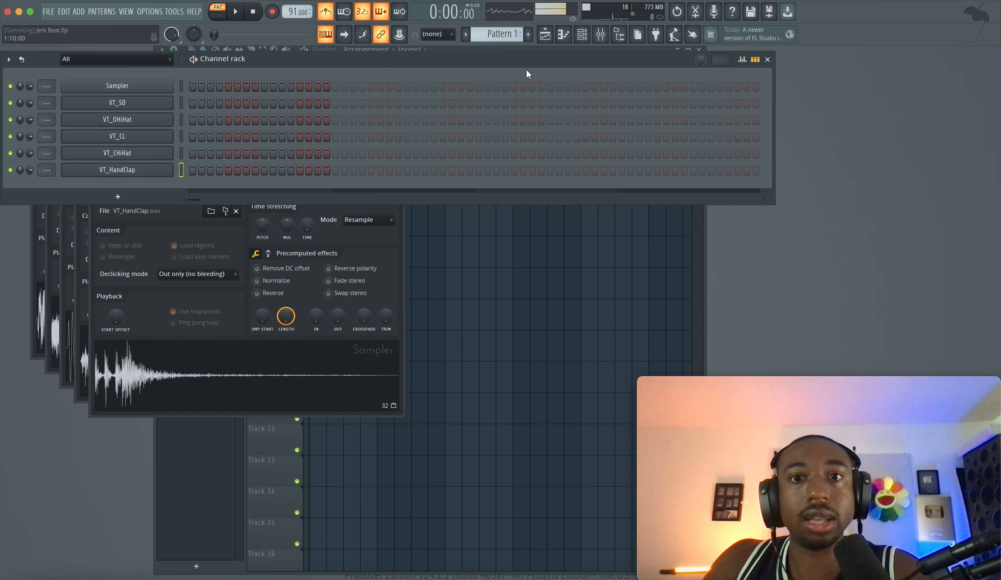
{"action": "left_click", "coordinate": [544, 35]}
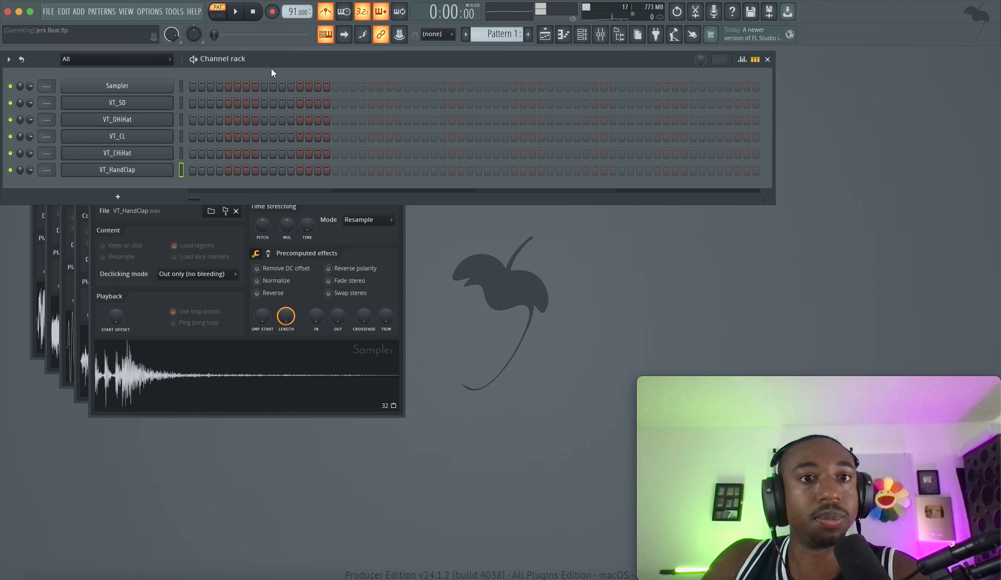
{"action": "key", "text": "space"}
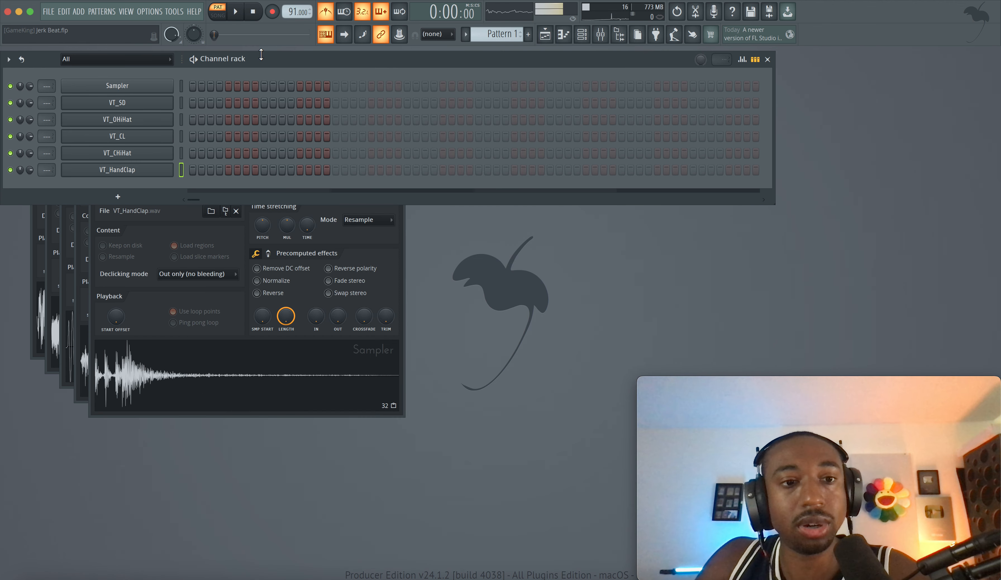
Delete the default Sampler channel from the channel rack.
{"action": "right_click", "coordinate": [159, 86]}
{"action": "key", "text": "d"}
{"action": "key", "text": "Return"}
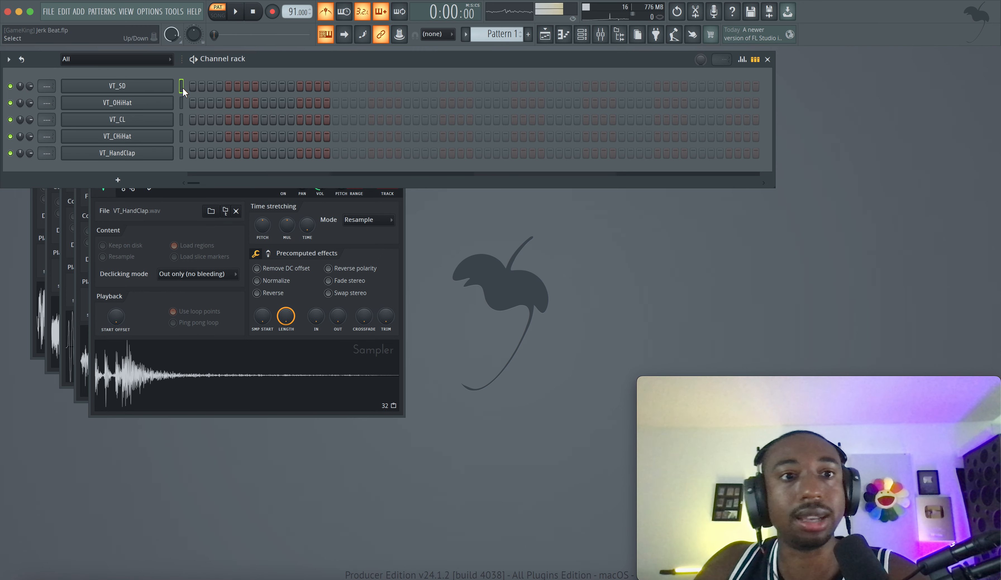
Place VT_SD snare hits on steps 1, 4, 7, 9, 12 and 15, and play the pattern with the metronome switched off.
{"action": "left_click", "coordinate": [192, 87]}
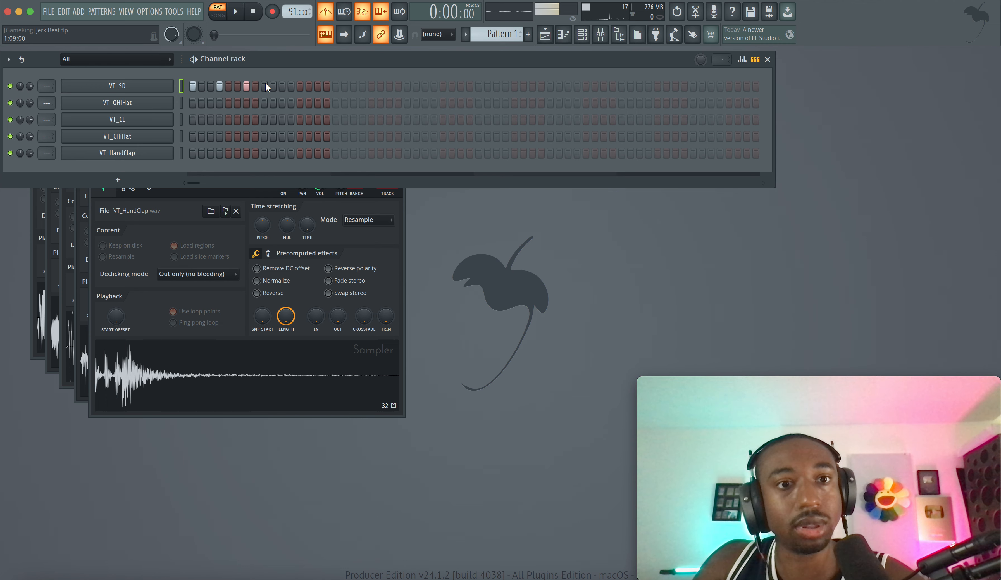
{"action": "left_click", "coordinate": [290, 86]}
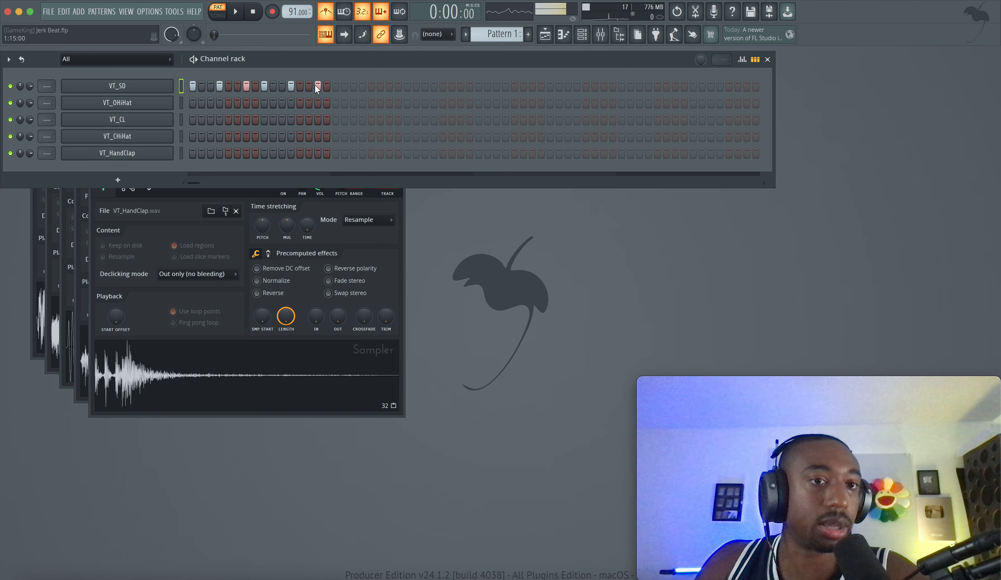
{"action": "key", "text": "space"}
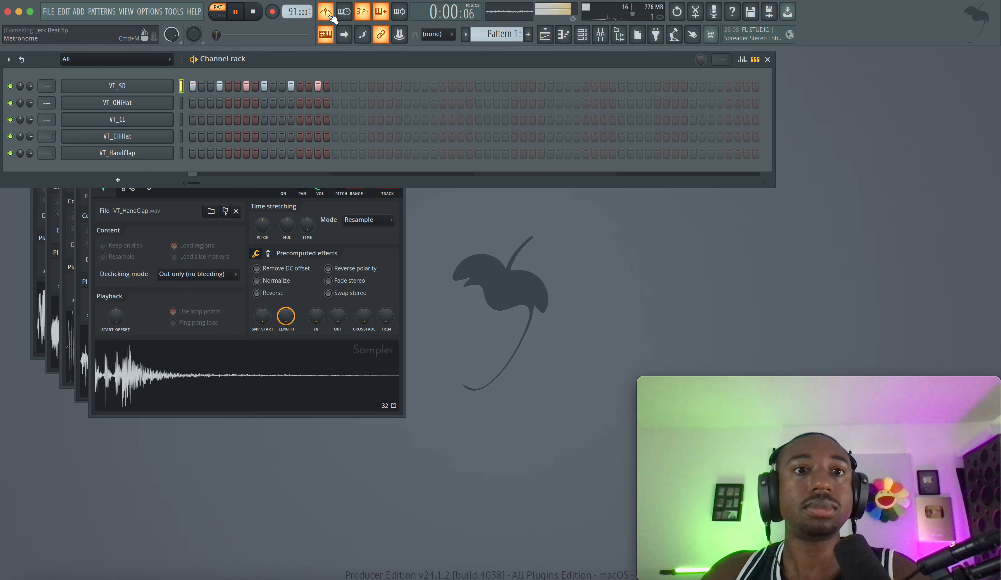
{"action": "left_click", "coordinate": [326, 12]}
{"action": "key", "text": "space"}
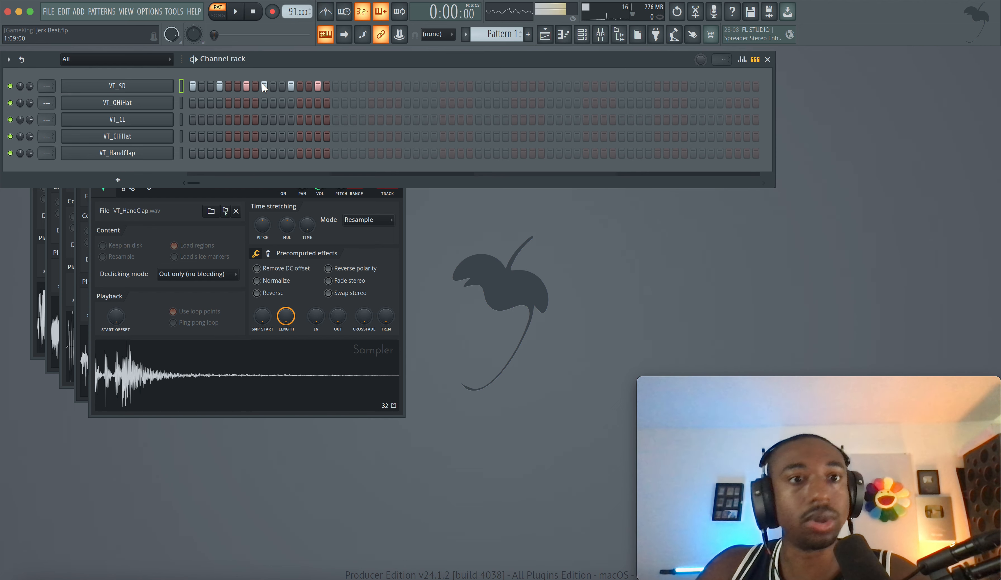
Replace the VT_SD hits on steps 9, 12 and 15 with hits on steps 11 and 14, checking playback with the metronome on.
{"action": "left_click", "coordinate": [264, 86]}
{"action": "key", "text": "space"}
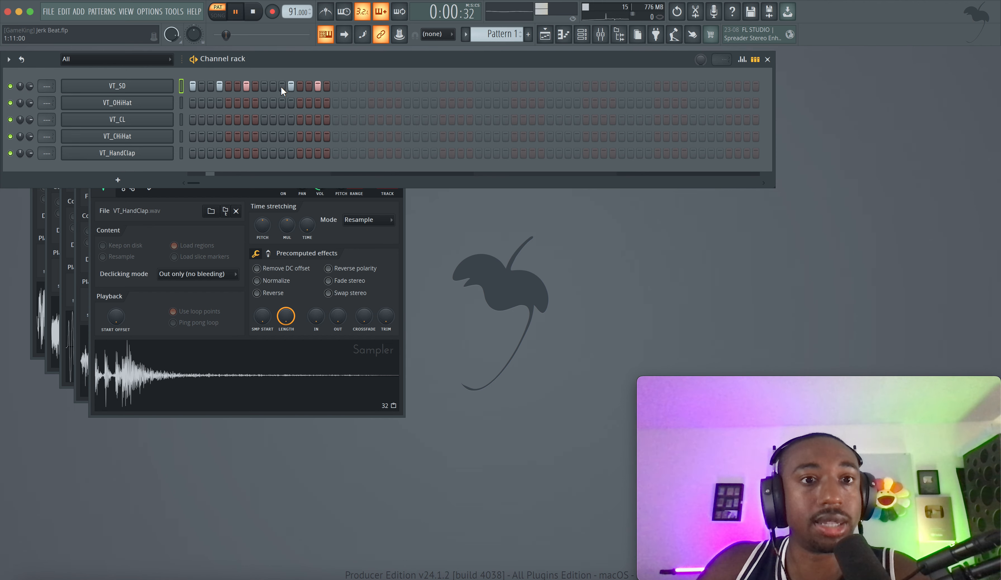
{"action": "key", "text": "space"}
{"action": "left_click", "coordinate": [284, 88]}
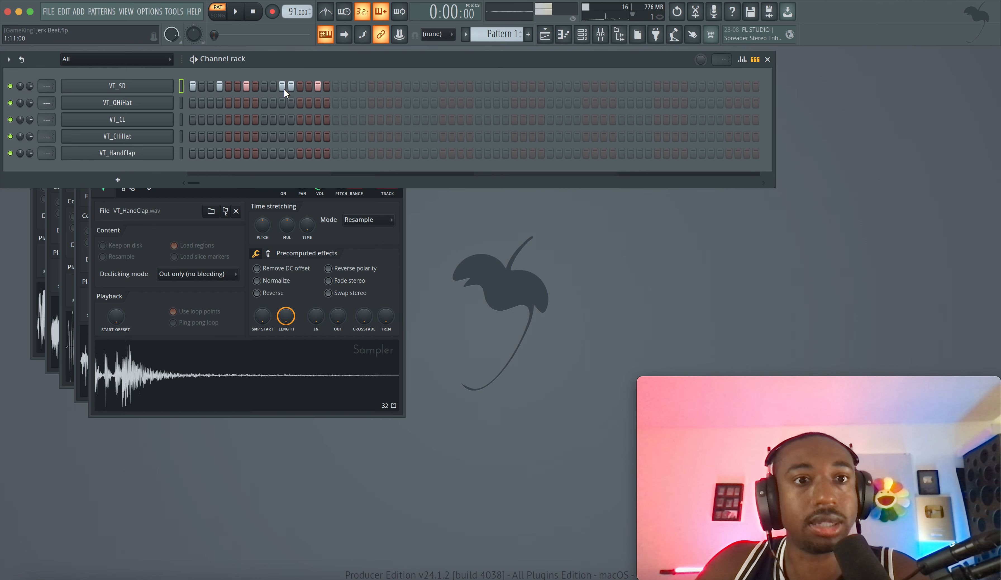
{"action": "left_click", "coordinate": [283, 89]}
{"action": "key", "text": "space"}
{"action": "right_click", "coordinate": [291, 89]}
{"action": "right_click", "coordinate": [317, 89]}
{"action": "left_click", "coordinate": [284, 85]}
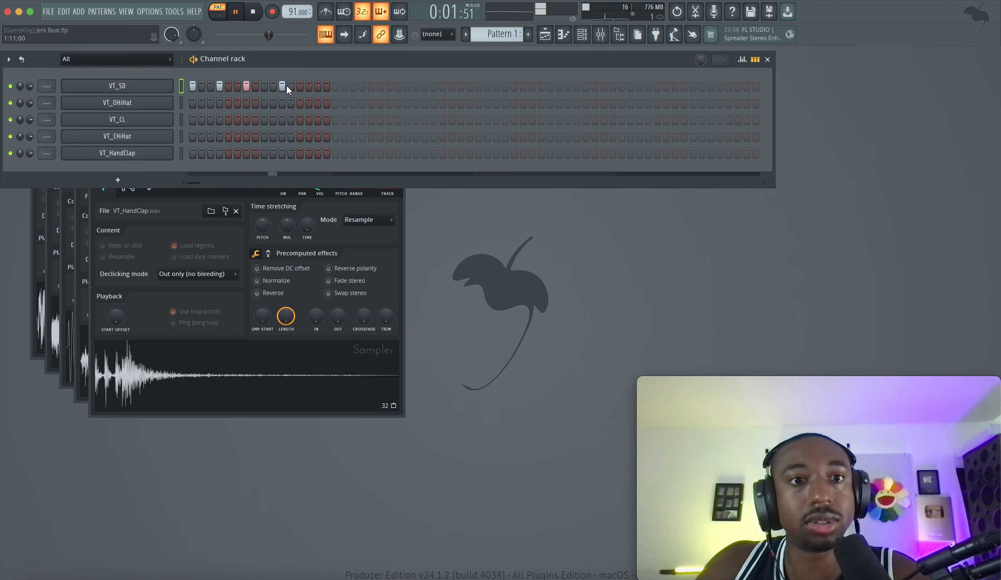
{"action": "left_click", "coordinate": [308, 86]}
{"action": "left_click", "coordinate": [331, 12]}
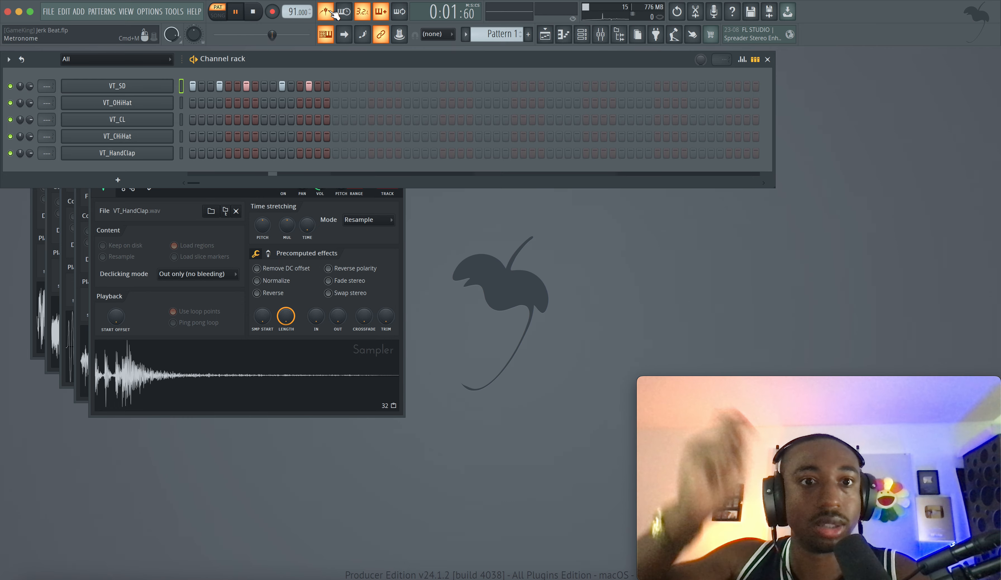
{"action": "key", "text": "space"}
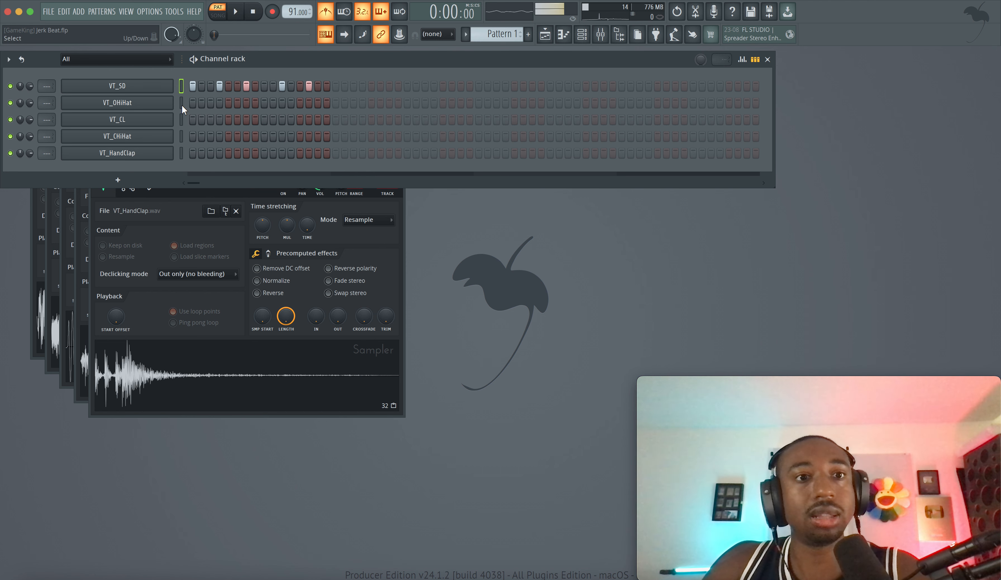
Repeat the VT_SD rhythm in the second bar on steps 17, 20, 23, 27 and 30, and turn the metronome off.
{"action": "left_click", "coordinate": [335, 86]}
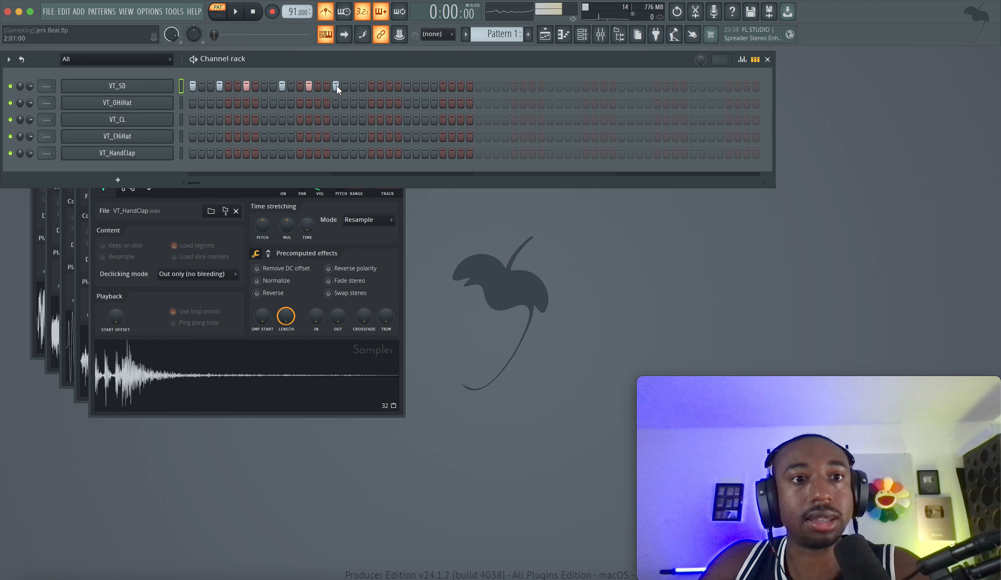
{"action": "key", "text": "space"}
{"action": "left_click", "coordinate": [362, 86]}
{"action": "left_click", "coordinate": [389, 86]}
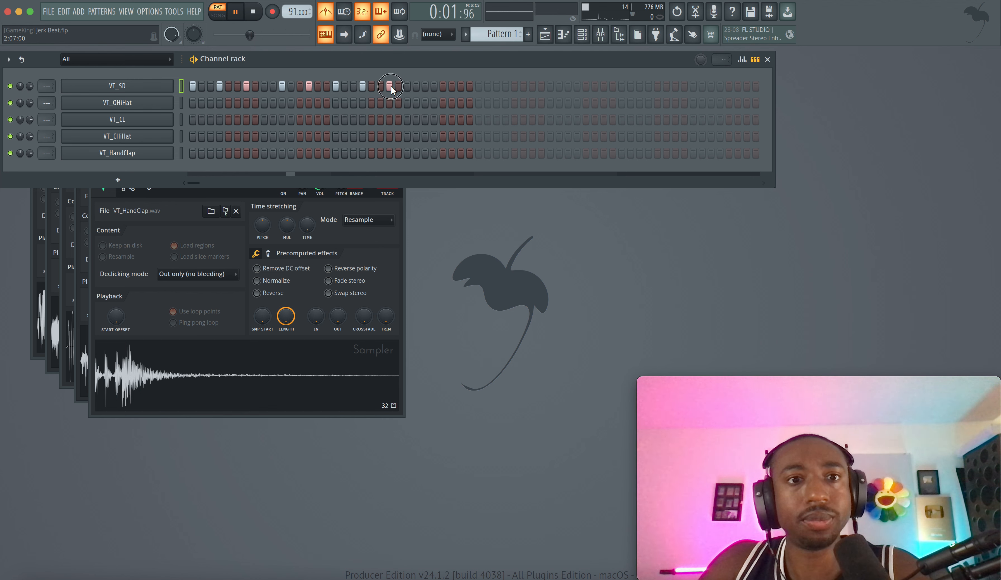
{"action": "left_click", "coordinate": [424, 86]}
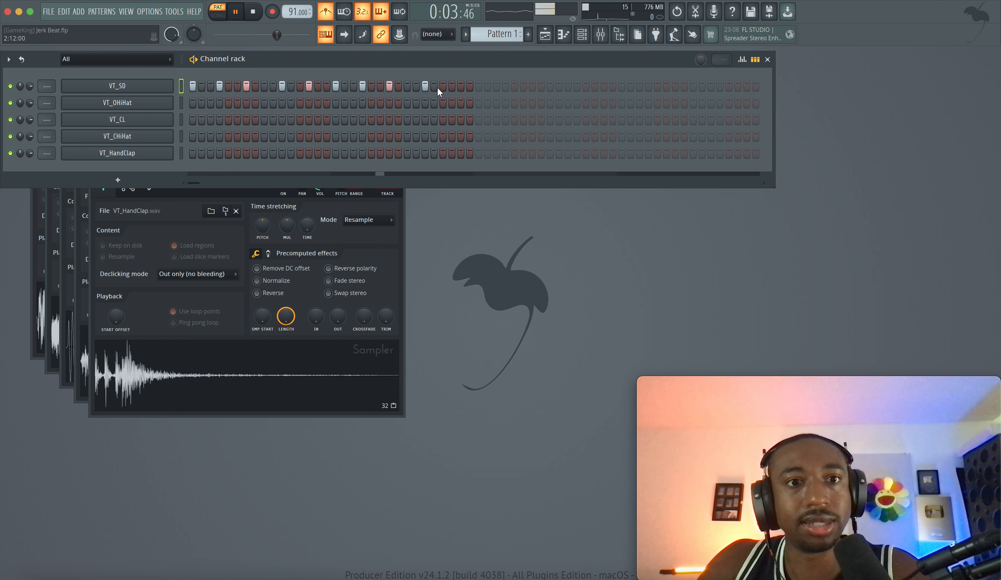
{"action": "left_click", "coordinate": [453, 86]}
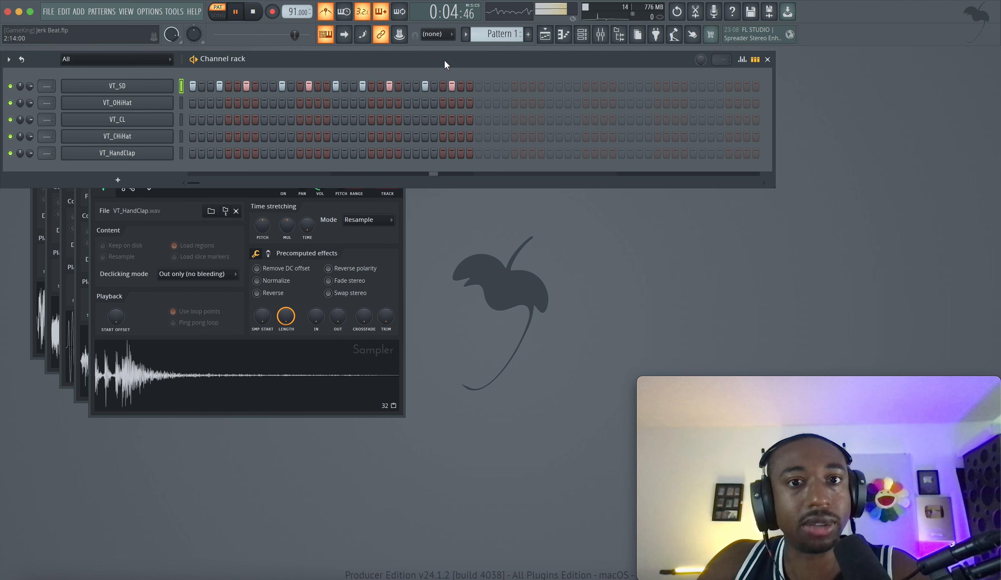
{"action": "left_click", "coordinate": [326, 12]}
{"action": "key", "text": "space"}
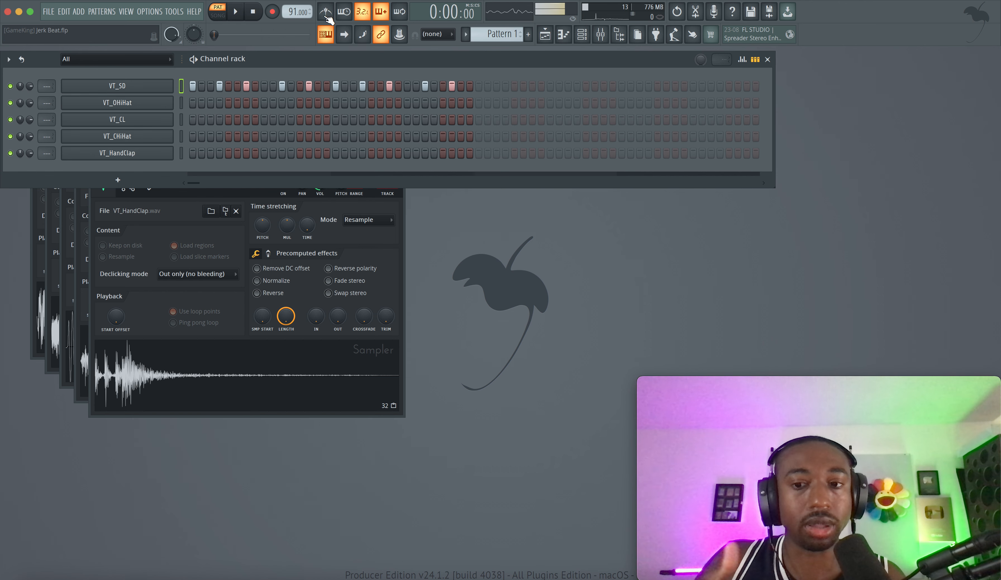
Fill the VT_HandClap channel with a hit every 4 steps and play the pattern back.
{"action": "key", "text": "F9"}
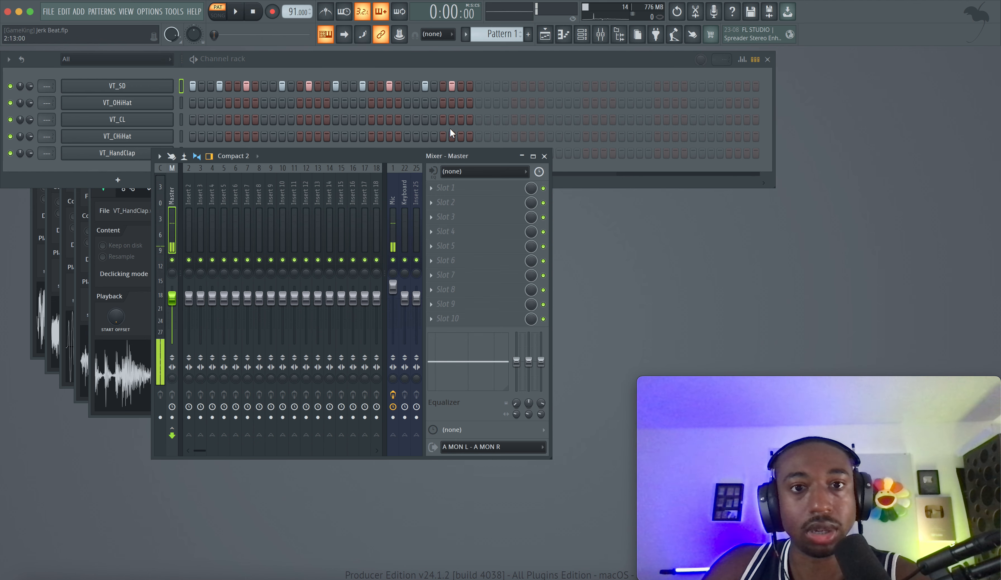
{"action": "key", "text": "F9"}
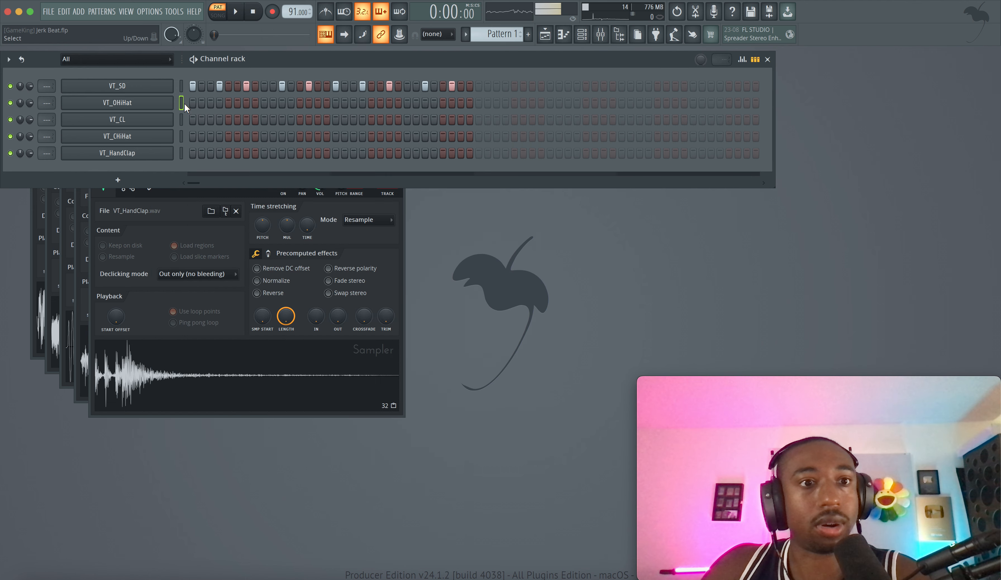
{"action": "right_click", "coordinate": [117, 153]}
{"action": "left_click", "coordinate": [159, 295]}
{"action": "key", "text": "space"}
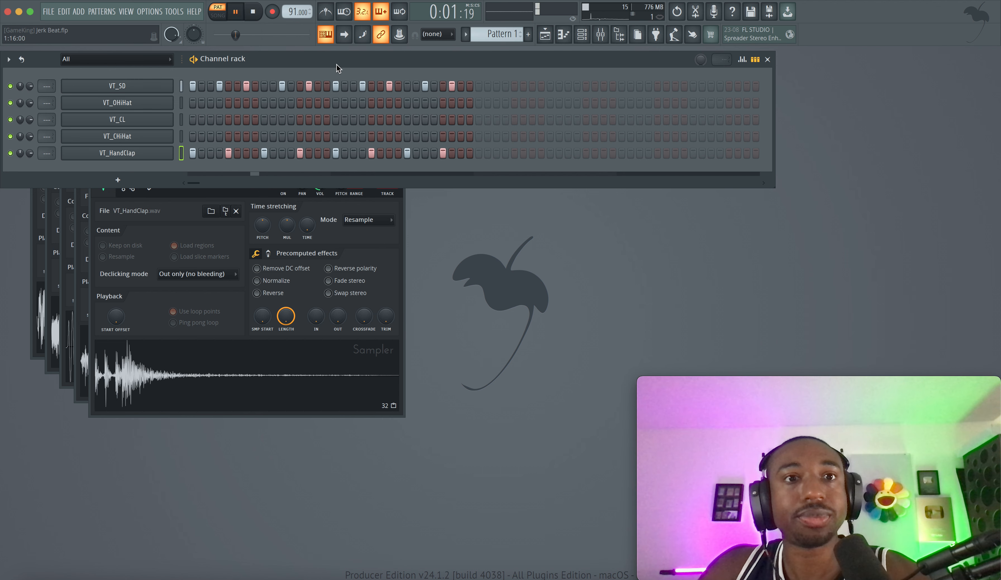
{"action": "key", "text": "space"}
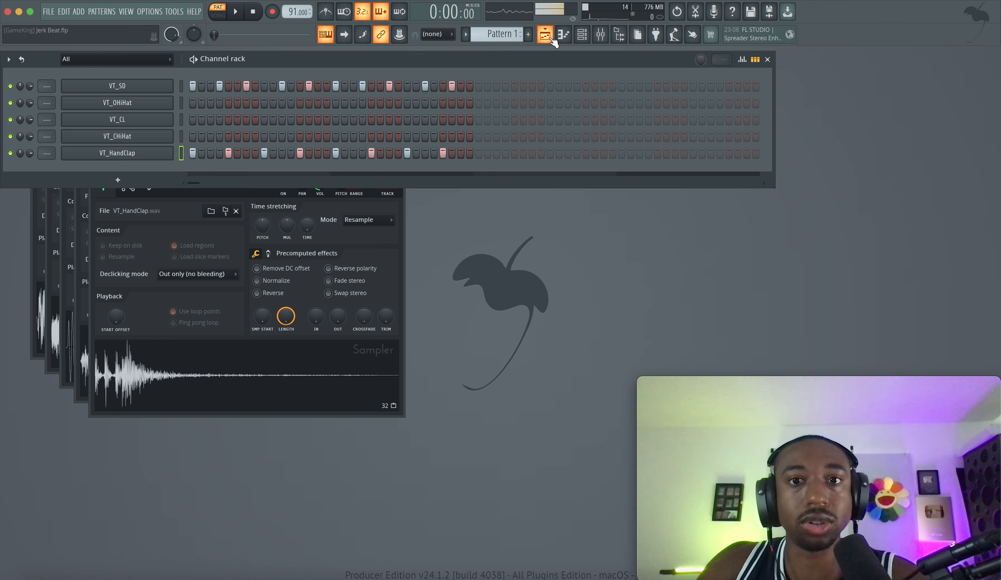
Place Pattern 1 at bar 1 of Track 1 in the maximized playlist and switch playback to song mode.
{"action": "left_click", "coordinate": [546, 36]}
{"action": "double_click", "coordinate": [489, 57]}
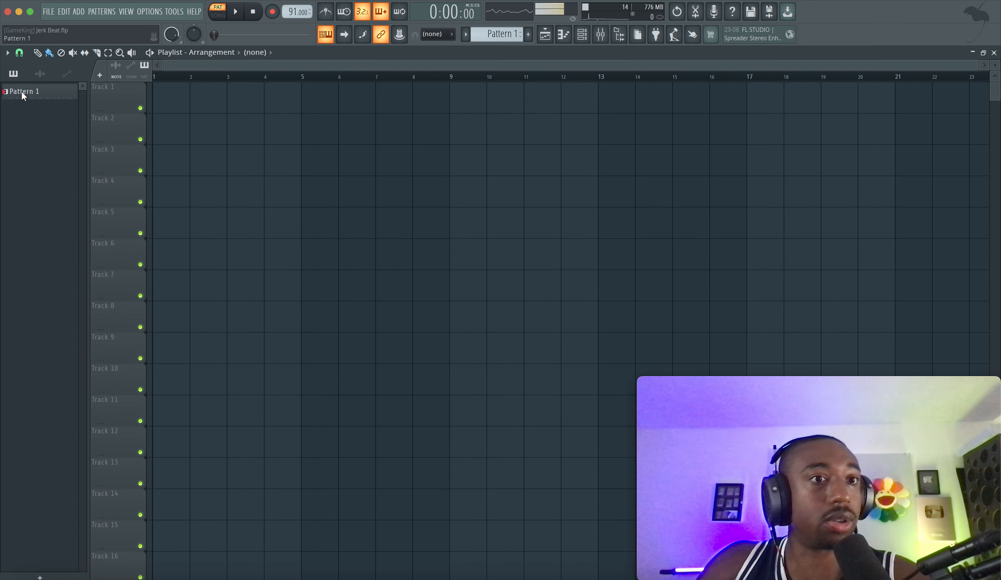
{"action": "left_click_drag", "start_coordinate": [21, 90], "coordinate": [174, 95]}
{"action": "left_click", "coordinate": [223, 16]}
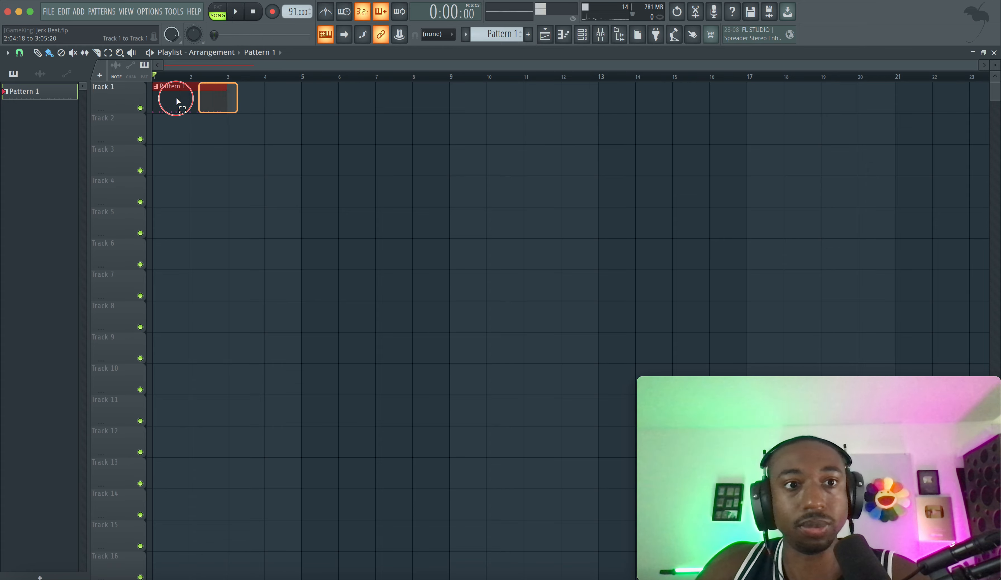
Set the playlist snap to Bar.
{"action": "left_click", "coordinate": [19, 53]}
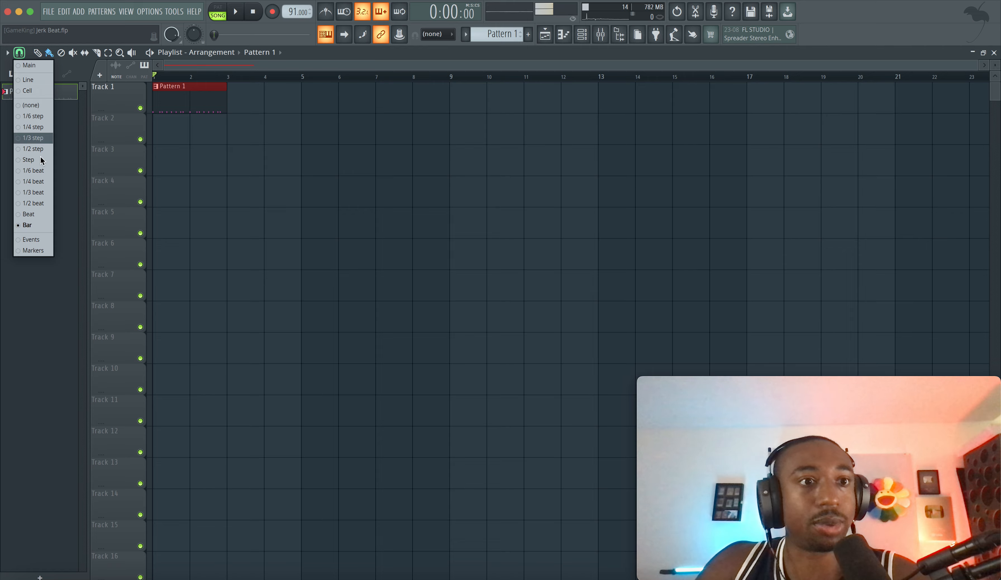
{"action": "left_click", "coordinate": [37, 224]}
{"action": "left_click", "coordinate": [267, 140]}
{"action": "right_click", "coordinate": [279, 134]}
Duplicate the Pattern 1 clip along Track 1 through bar 32 and save the project.
{"action": "left_click_drag", "start_coordinate": [231, 124], "coordinate": [220, 120]}
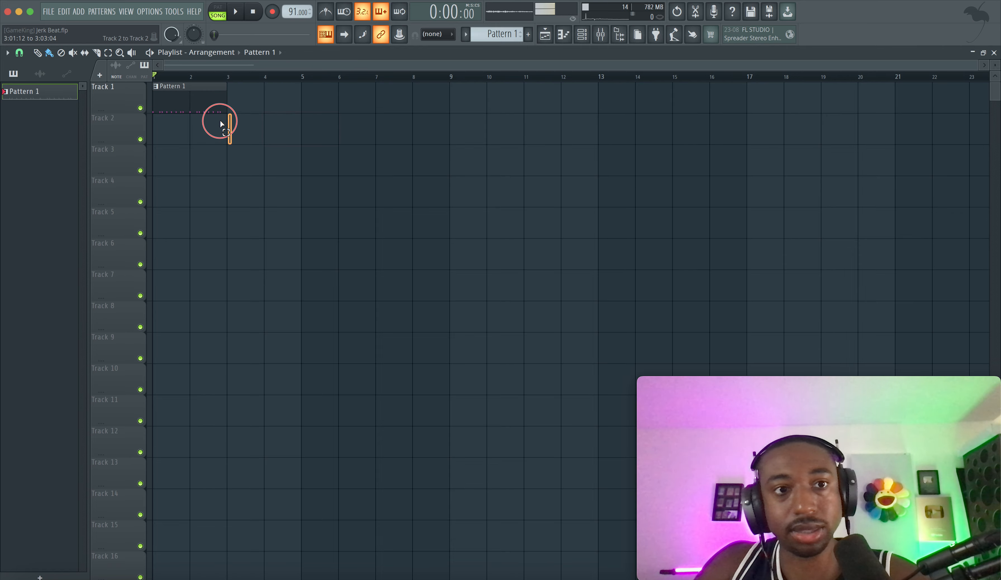
{"action": "key", "text": "ctrl+b"}
{"action": "key", "text": "ctrl+b"}
{"action": "key", "text": "ctrl+b"}
{"action": "key", "text": "ctrl+b"}
{"action": "key", "text": "ctrl+b"}
{"action": "key", "text": "ctrl+b"}
{"action": "key", "text": "ctrl+b"}
{"action": "key", "text": "ctrl+b"}
{"action": "key", "text": "ctrl+b"}
{"action": "key", "text": "ctrl+b"}
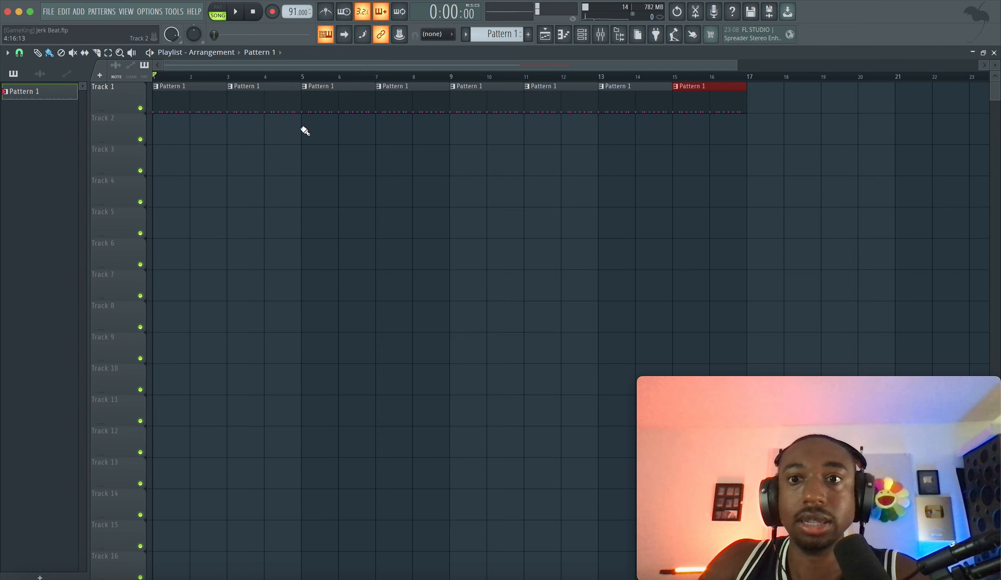
{"action": "key", "text": "ctrl+b"}
{"action": "key", "text": "ctrl+b"}
{"action": "key", "text": "ctrl+b"}
{"action": "key", "text": "ctrl+b"}
{"action": "key", "text": "ctrl+b"}
{"action": "key", "text": "ctrl+b"}
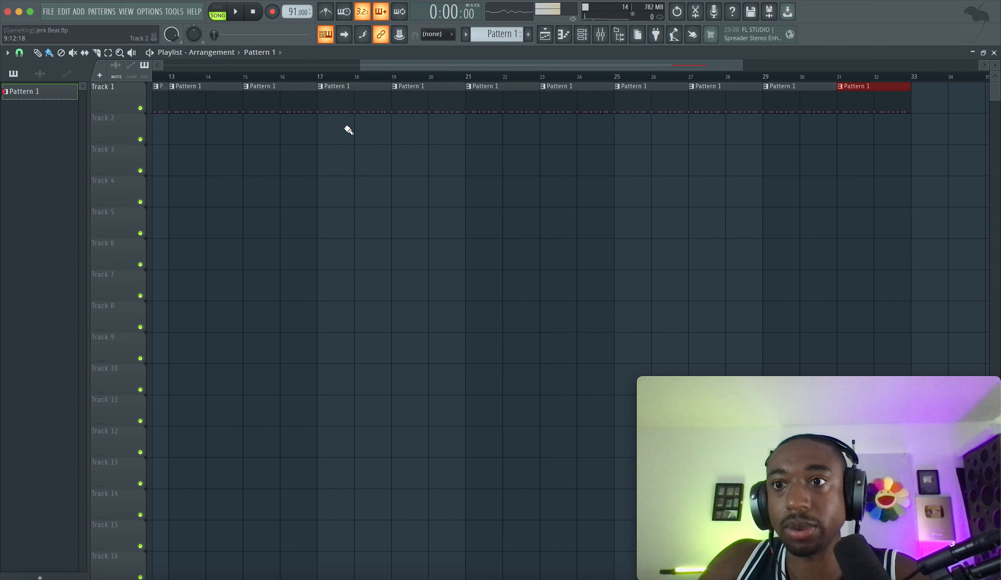
{"action": "right_click", "coordinate": [944, 104]}
{"action": "right_click", "coordinate": [593, 194], "text": "ctrl"}
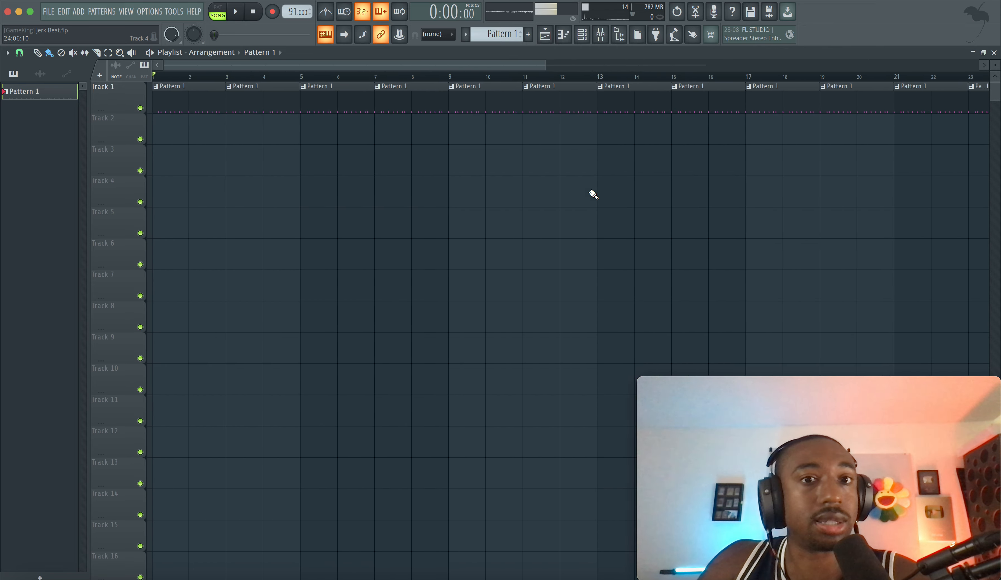
{"action": "key", "text": "ctrl+s"}
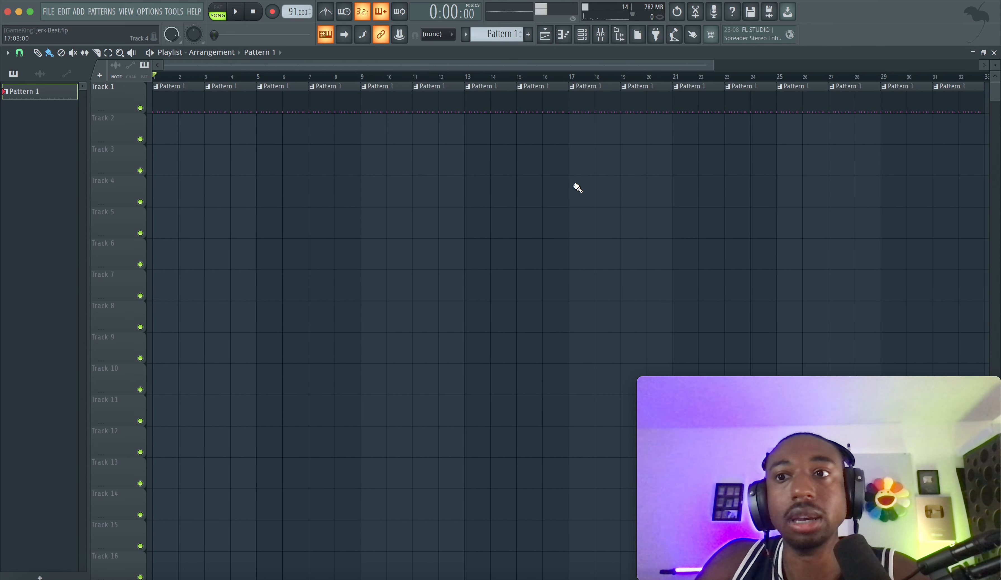
Delete the Pattern 1 clips from bar 17 onward on Track 1 and play the arrangement.
{"action": "scroll", "coordinate": [576, 185], "scroll_direction": "down", "scroll_amount": 1}
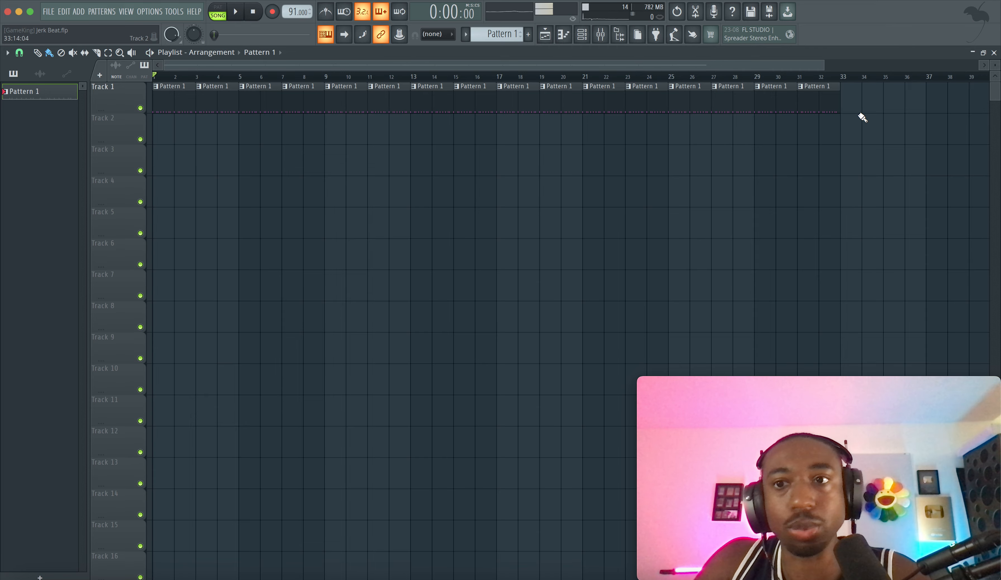
{"action": "left_click_drag", "start_coordinate": [855, 143], "coordinate": [500, 92]}
{"action": "key", "text": "Delete"}
{"action": "key", "text": "space"}
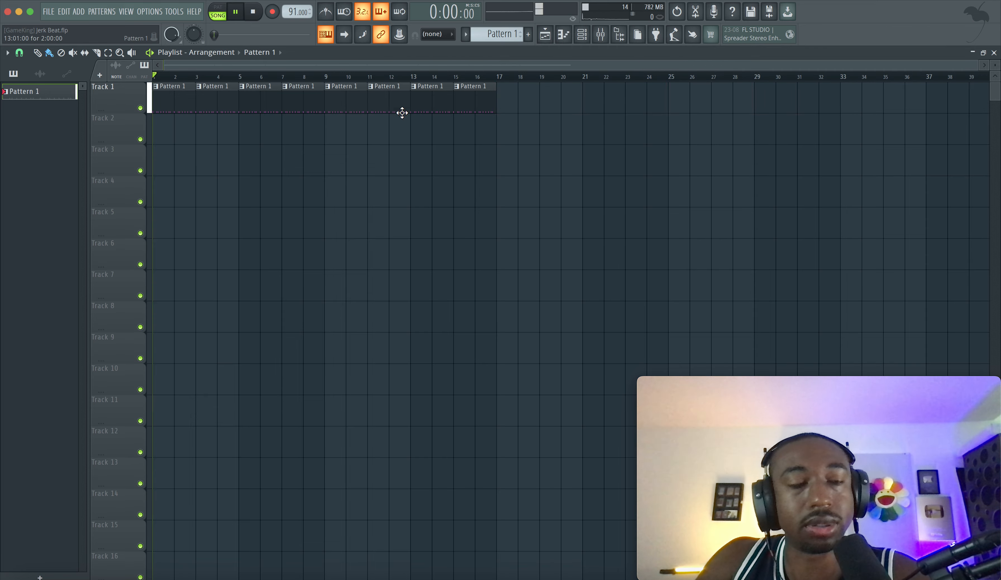
Switch to the empty Pattern 2, place it at bar 1 of Track 2 and select bars 1 and 2 for looping.
{"action": "scroll", "coordinate": [380, 120], "scroll_direction": "up", "scroll_amount": 3}
{"action": "left_click", "coordinate": [581, 35]}
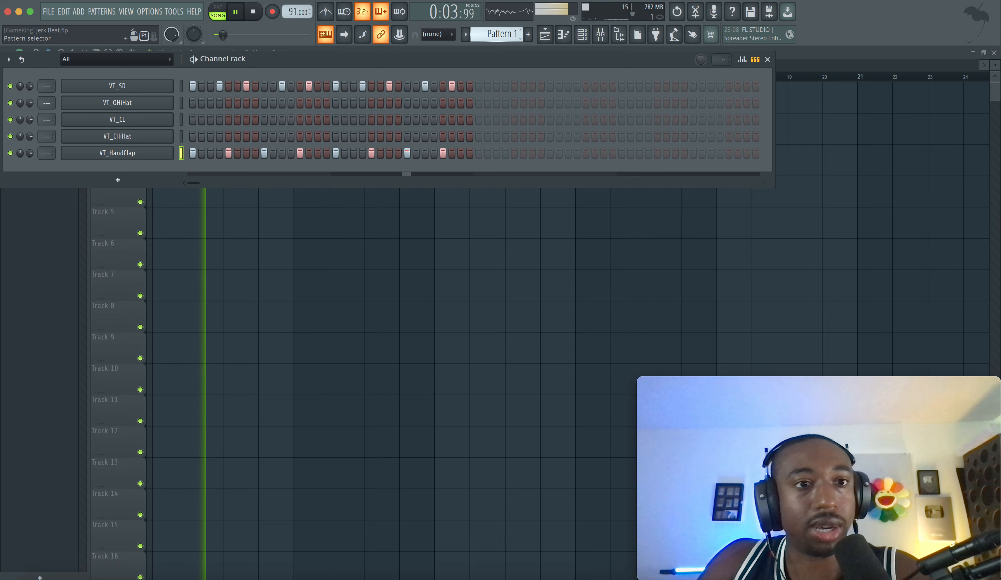
{"action": "key", "text": "space"}
{"action": "scroll", "coordinate": [511, 33], "scroll_direction": "up", "scroll_amount": 1}
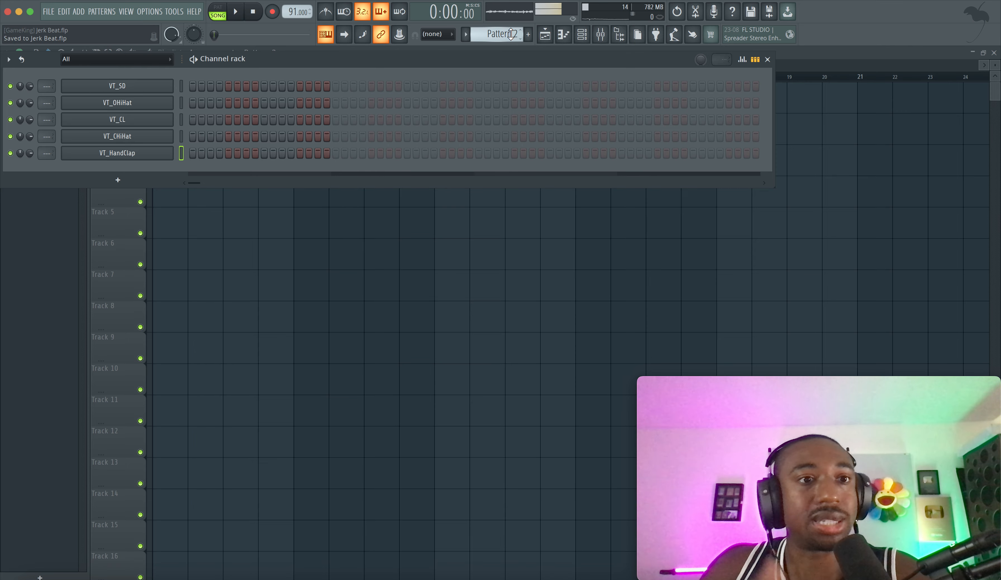
{"action": "key", "text": "F6"}
{"action": "left_click", "coordinate": [168, 129]}
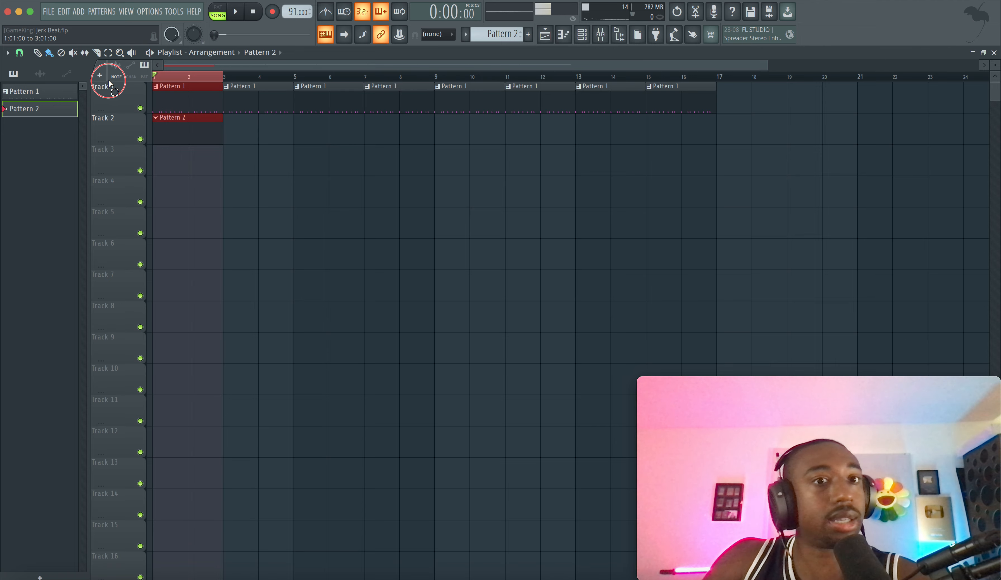
Play the looped first two bars and audition the VT_CHiHat sound from the channel rack.
{"action": "key", "text": "space"}
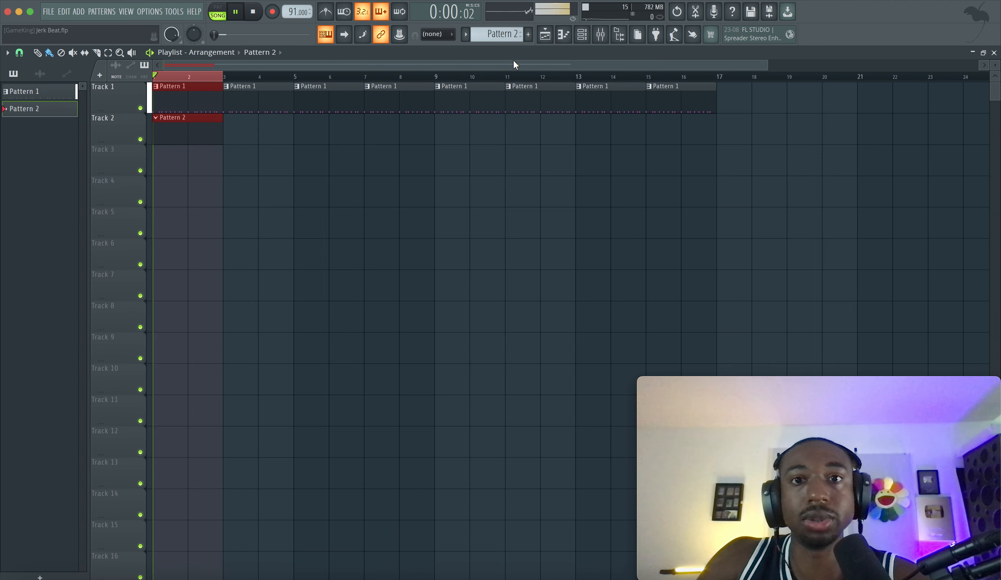
{"action": "key", "text": "F6"}
{"action": "key", "text": "space"}
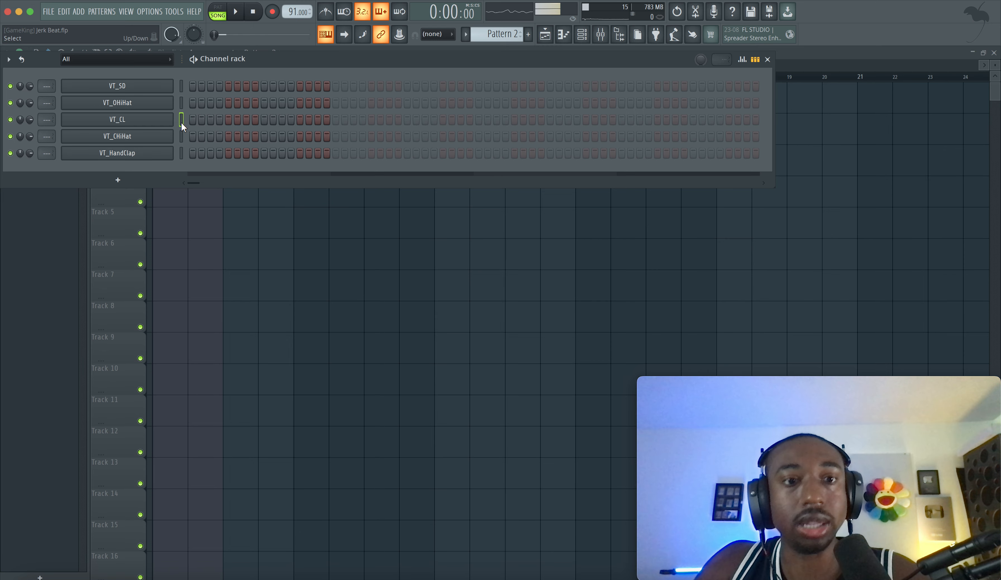
{"action": "key", "text": "z"}
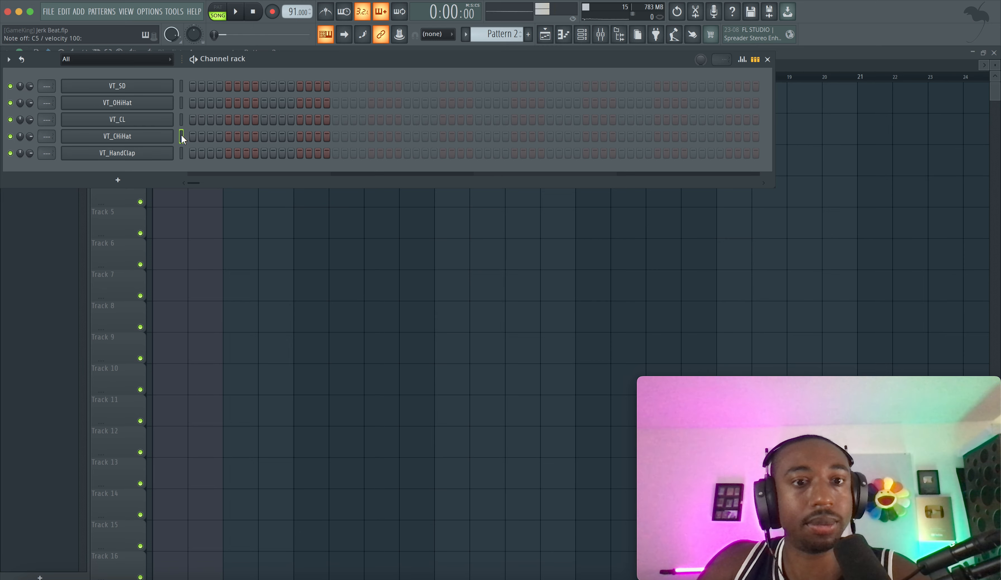
{"action": "key", "text": "space"}
{"action": "key", "text": "space"}
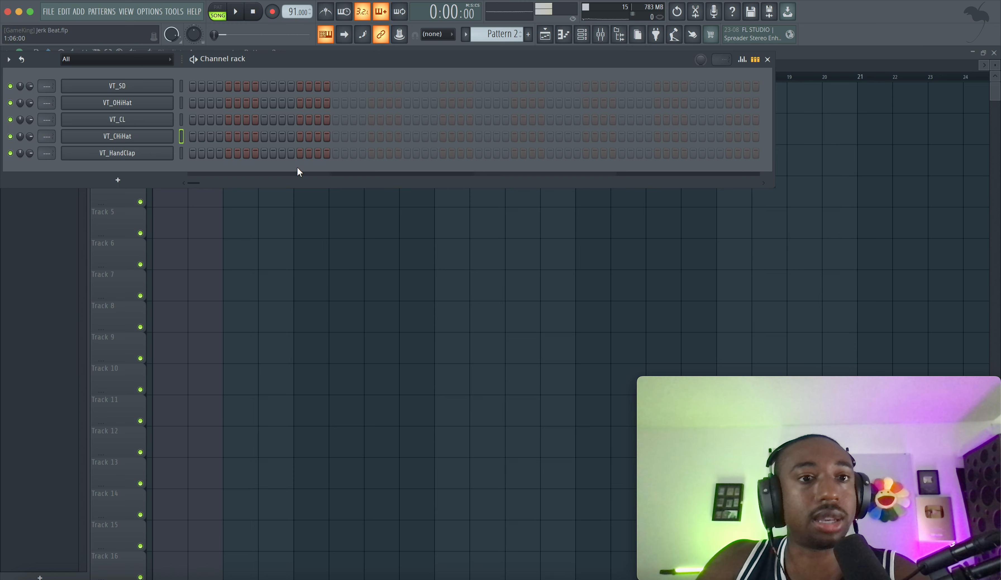
Program VT_CHiHat hits on steps 1, 7, 8, 11, 14, 15 and 17 of Pattern 2.
{"action": "left_click", "coordinate": [354, 136]}
{"action": "left_click", "coordinate": [353, 137]}
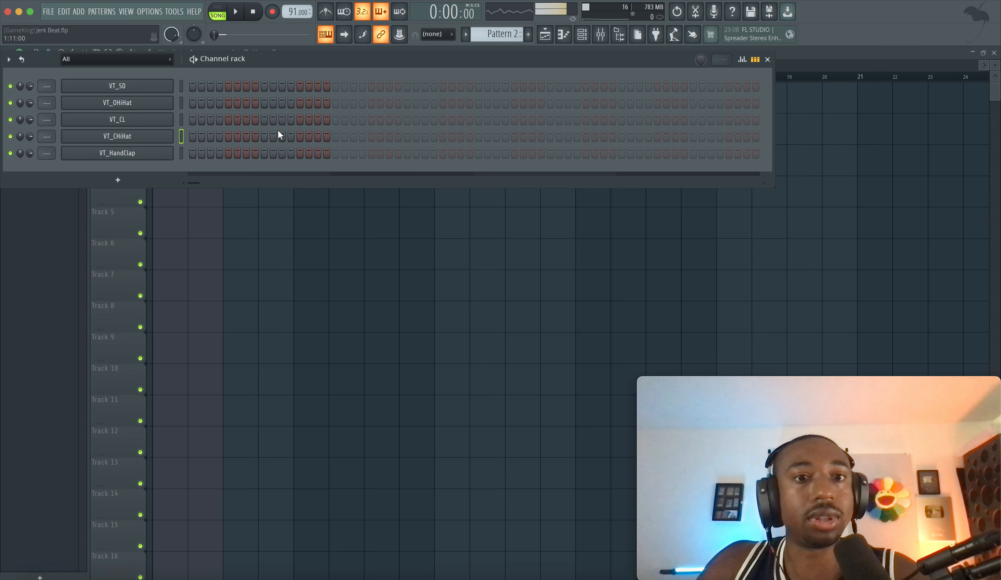
{"action": "left_click", "coordinate": [193, 137]}
{"action": "key", "text": "space"}
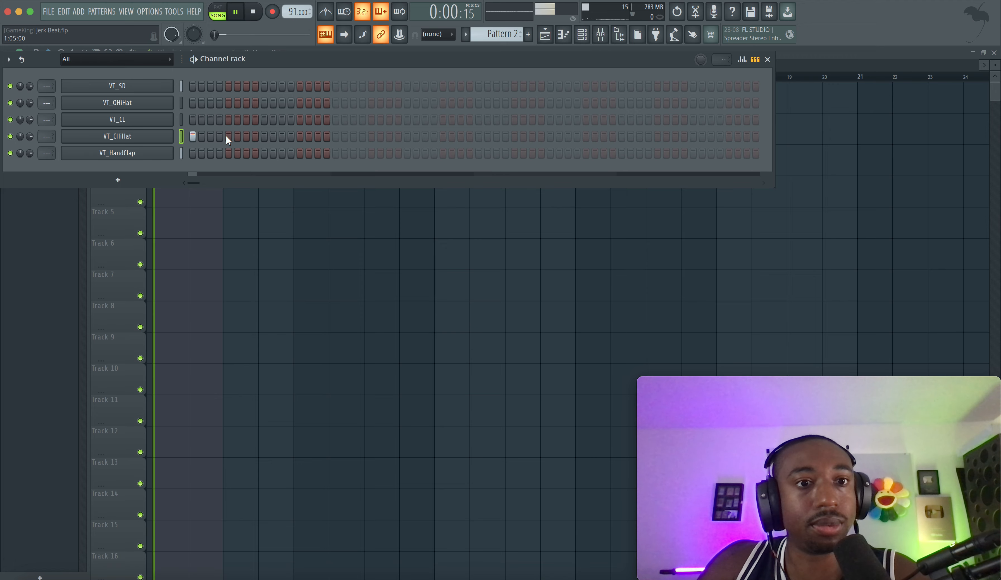
{"action": "left_click_drag", "start_coordinate": [246, 136], "coordinate": [317, 137]}
{"action": "left_click", "coordinate": [282, 137]}
{"action": "left_click", "coordinate": [335, 136]}
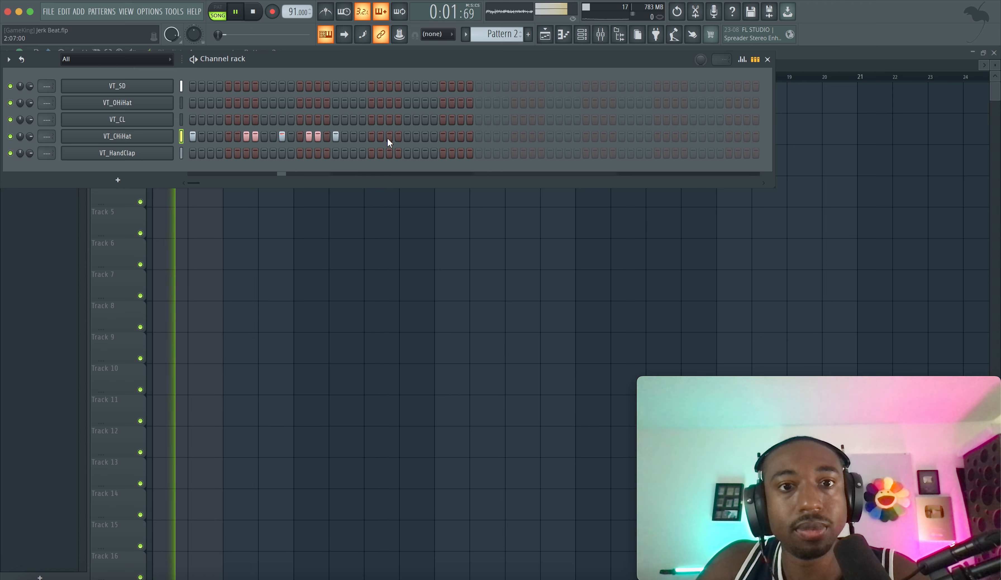
Replay the loop and add VT_CHiHat hits on steps 23, 24, 27, 30 and 31.
{"action": "key", "text": "space"}
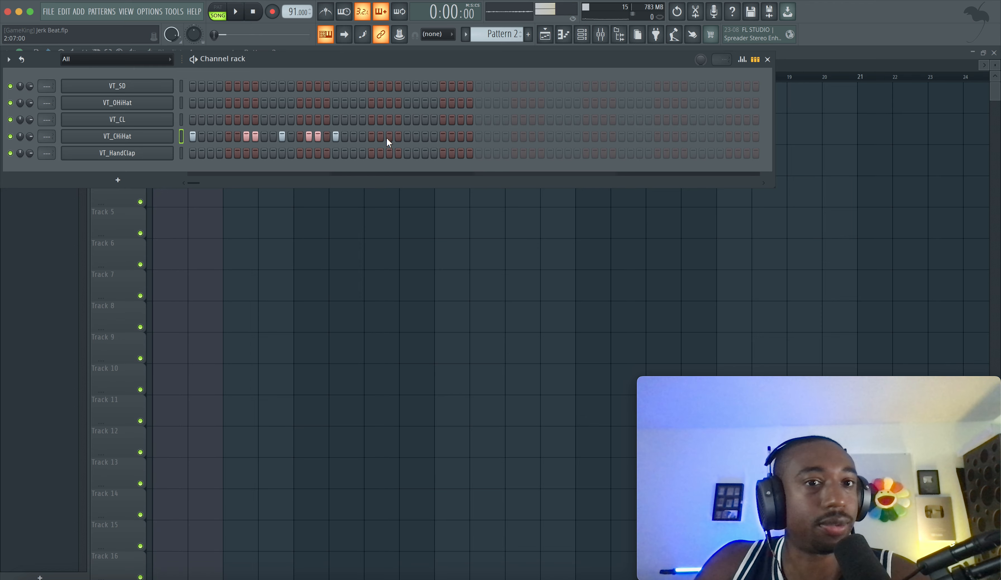
{"action": "key", "text": "space"}
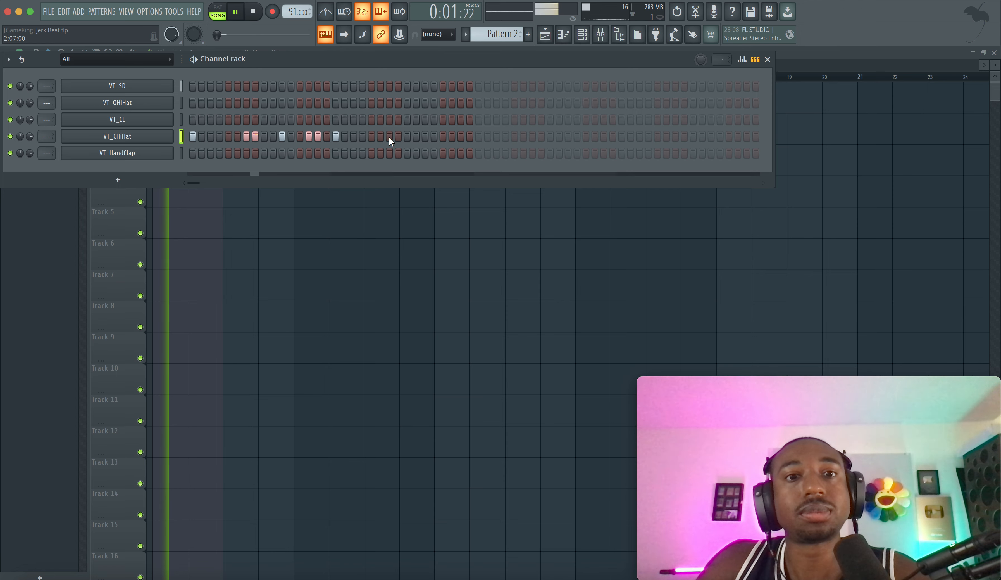
{"action": "left_click", "coordinate": [389, 136]}
{"action": "left_click", "coordinate": [398, 137]}
{"action": "left_click", "coordinate": [425, 137]}
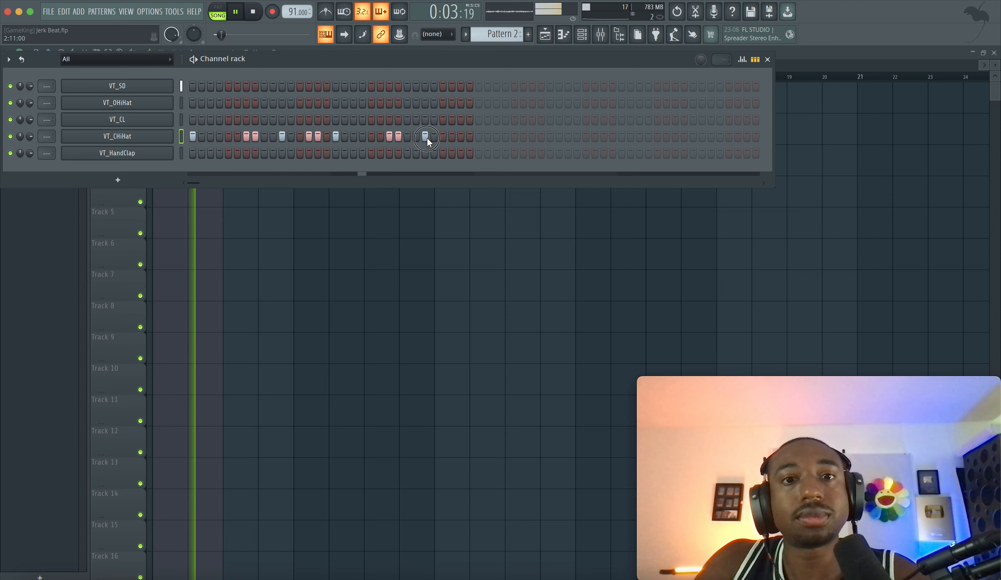
{"action": "left_click", "coordinate": [452, 136]}
{"action": "left_click", "coordinate": [460, 136]}
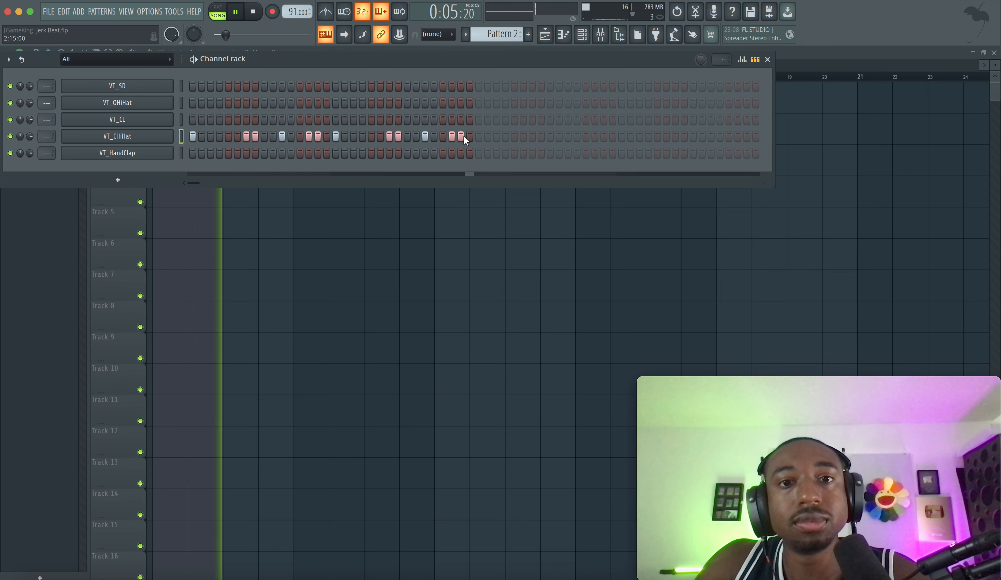
Program VT_CL hits on steps 5, 11, 21 and 27 of Pattern 2 while the loop plays.
{"action": "left_click", "coordinate": [181, 119]}
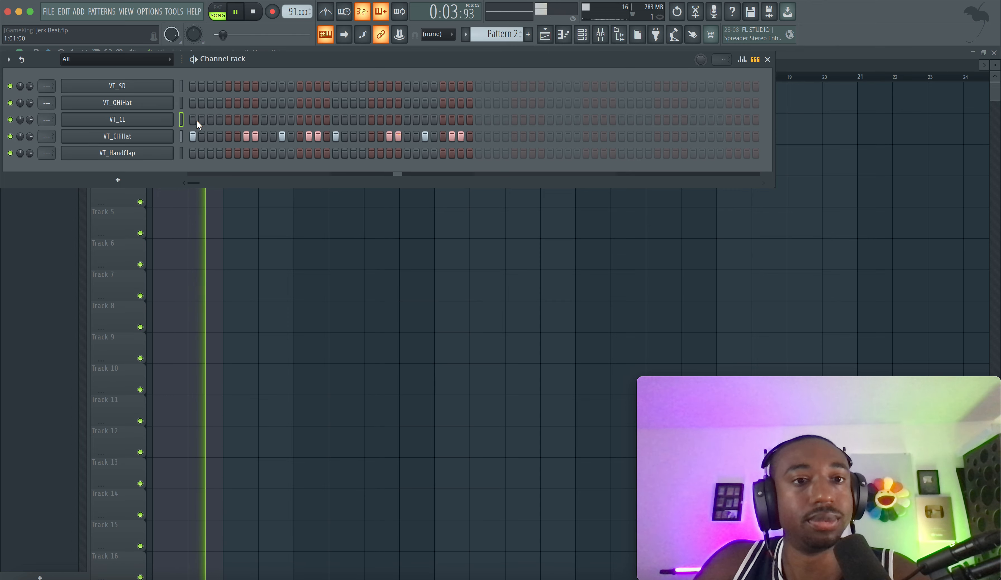
{"action": "left_click", "coordinate": [229, 119]}
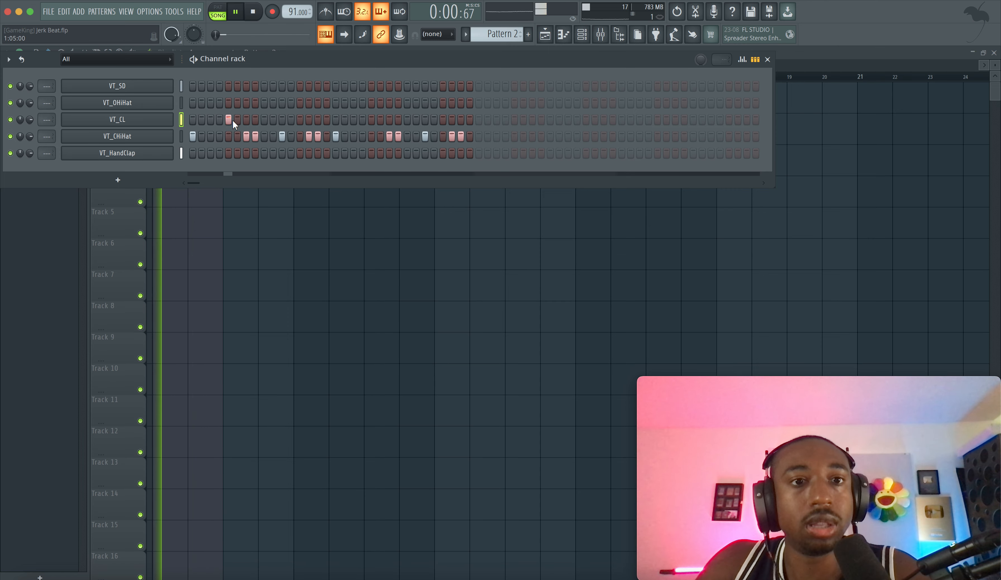
{"action": "left_click", "coordinate": [281, 119]}
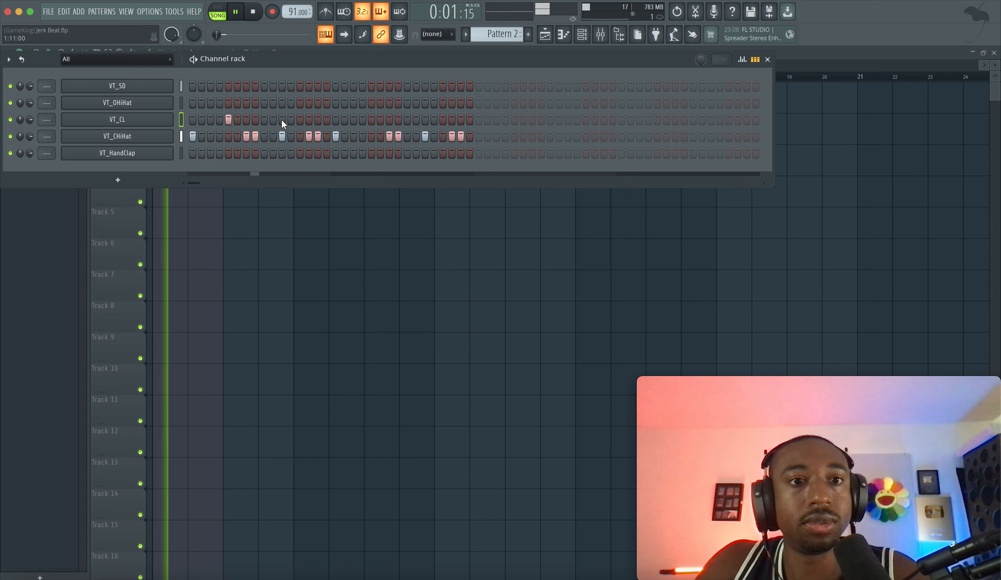
{"action": "left_click", "coordinate": [371, 120]}
{"action": "left_click", "coordinate": [425, 119]}
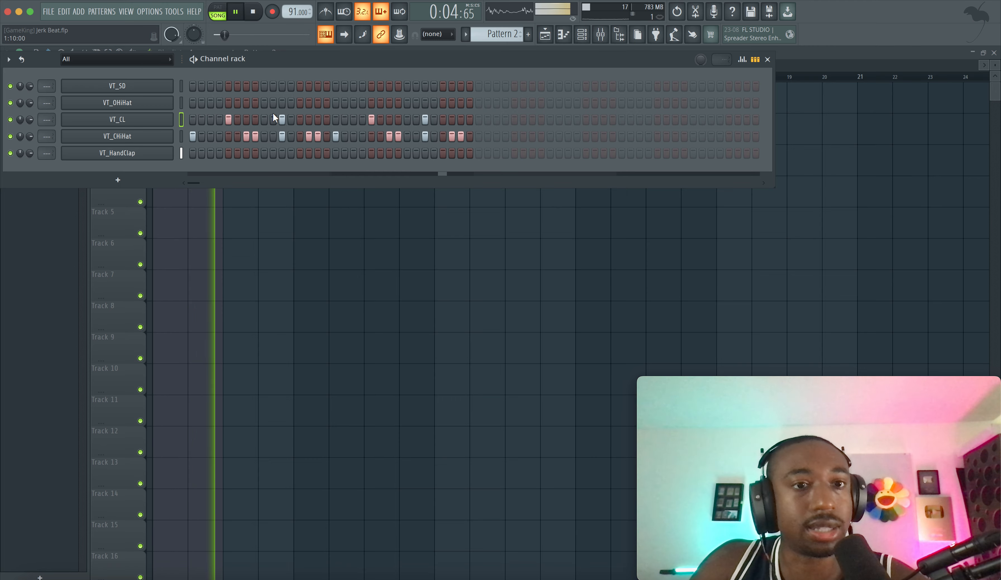
{"action": "left_click", "coordinate": [336, 119]}
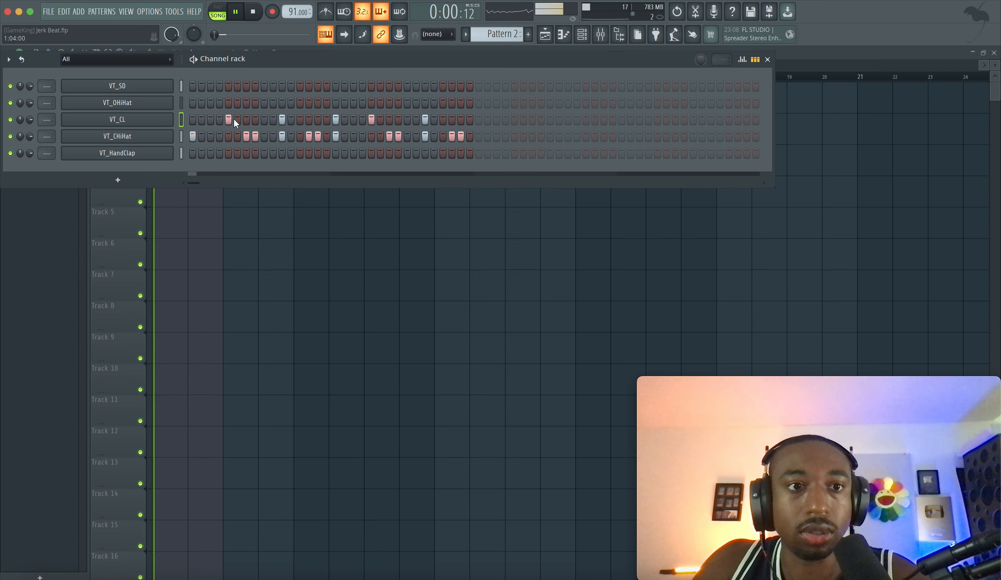
{"action": "left_click", "coordinate": [337, 120]}
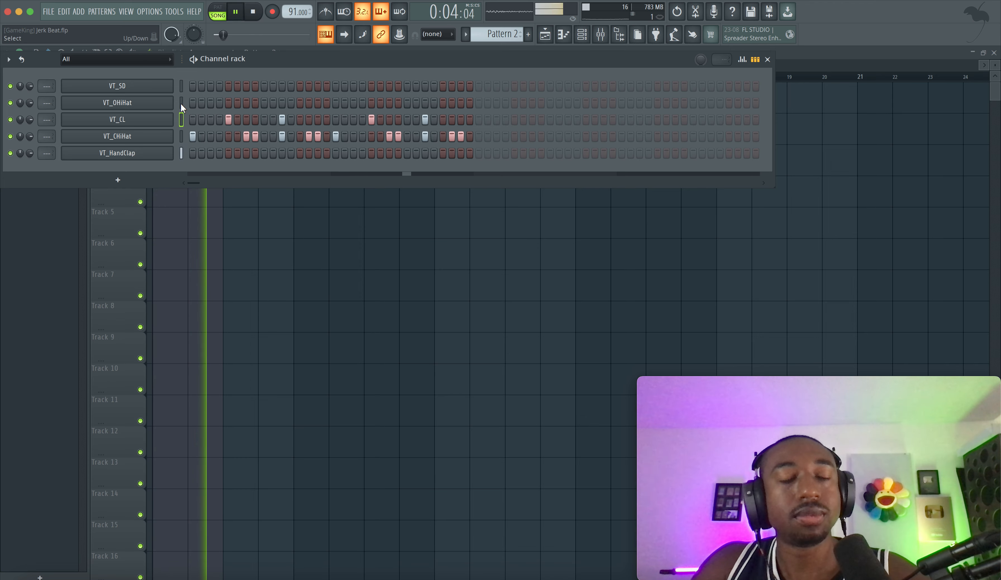
Program VT_OHiHat hits on steps 3, 19 and 31 of Pattern 2, checking them against the loop playback.
{"action": "left_click", "coordinate": [181, 102]}
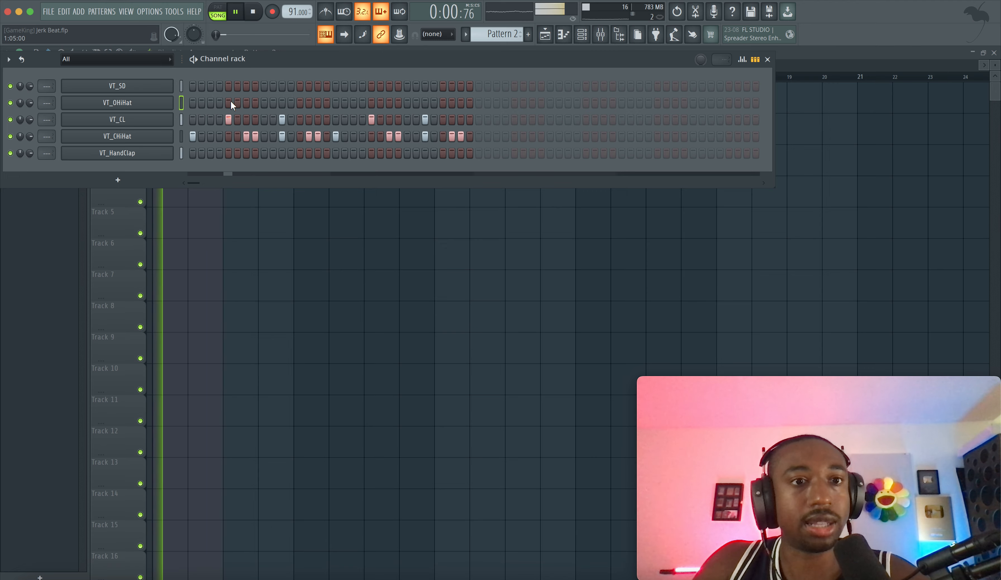
{"action": "key", "text": "space"}
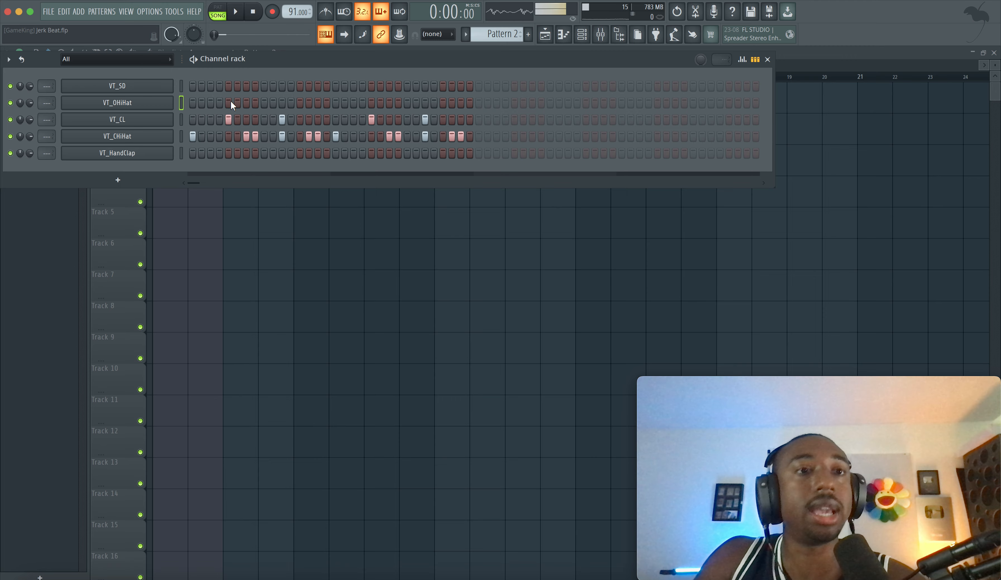
{"action": "key", "text": "space"}
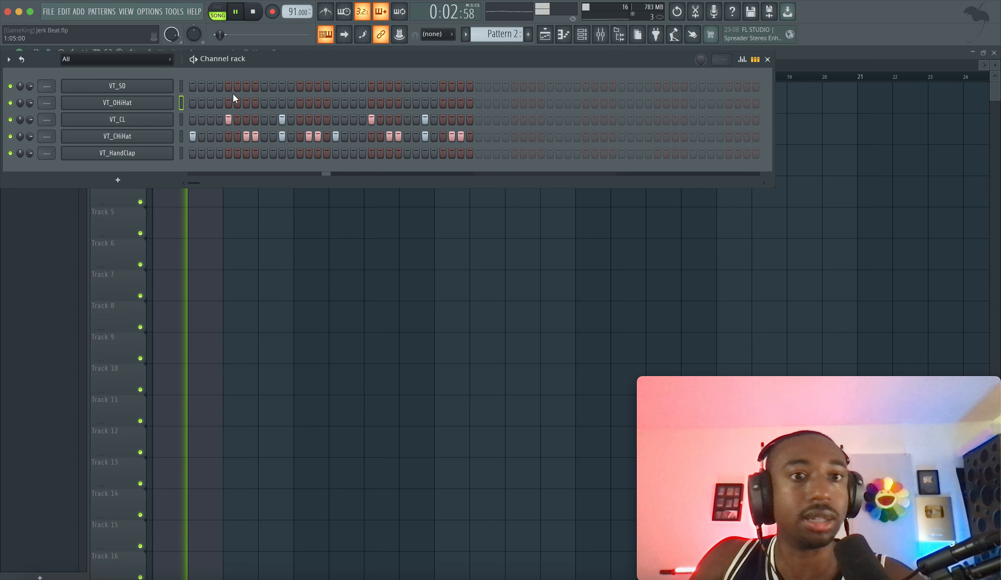
{"action": "key", "text": "space"}
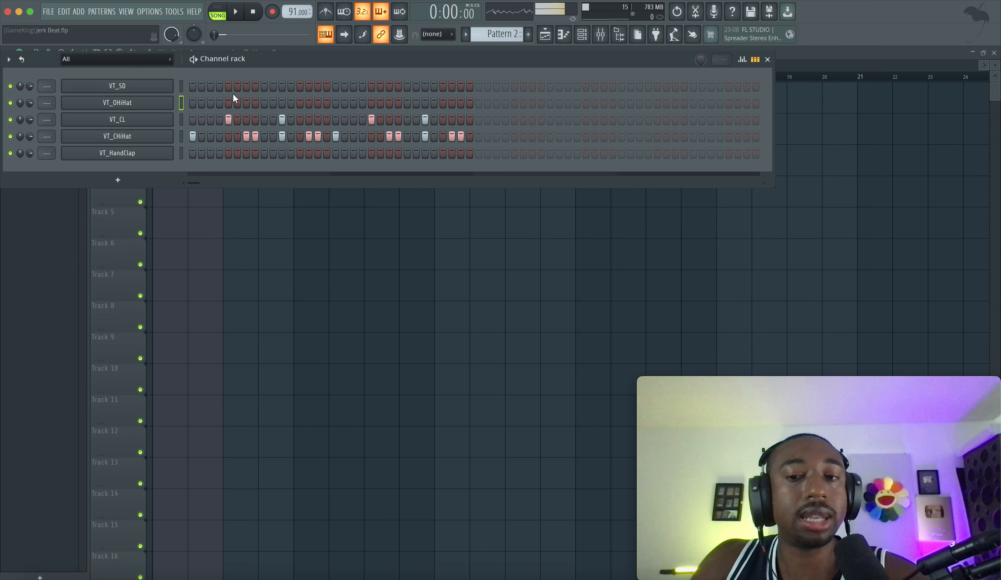
{"action": "key", "text": "space"}
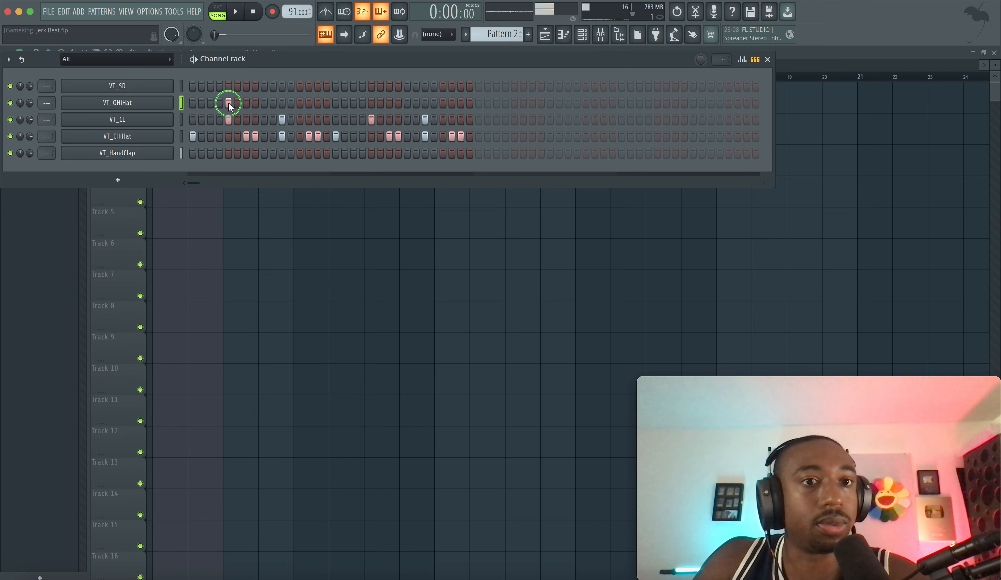
{"action": "left_click", "coordinate": [210, 103]}
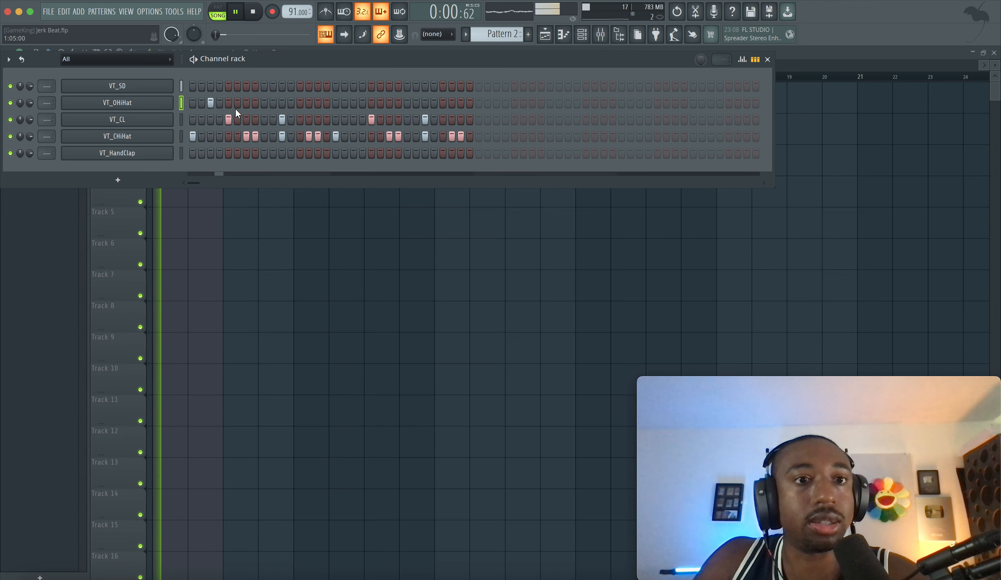
{"action": "left_click", "coordinate": [352, 105]}
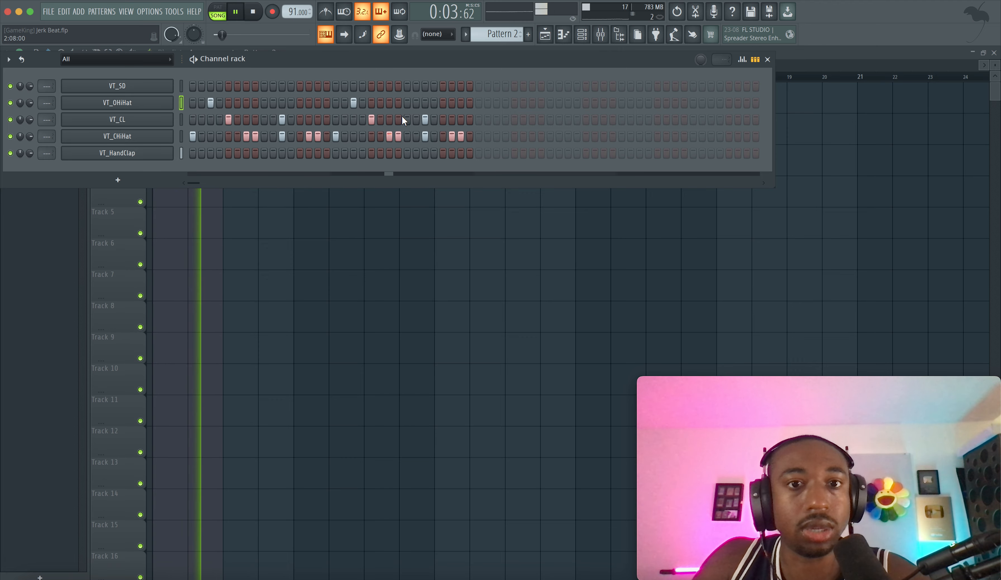
{"action": "key", "text": "space"}
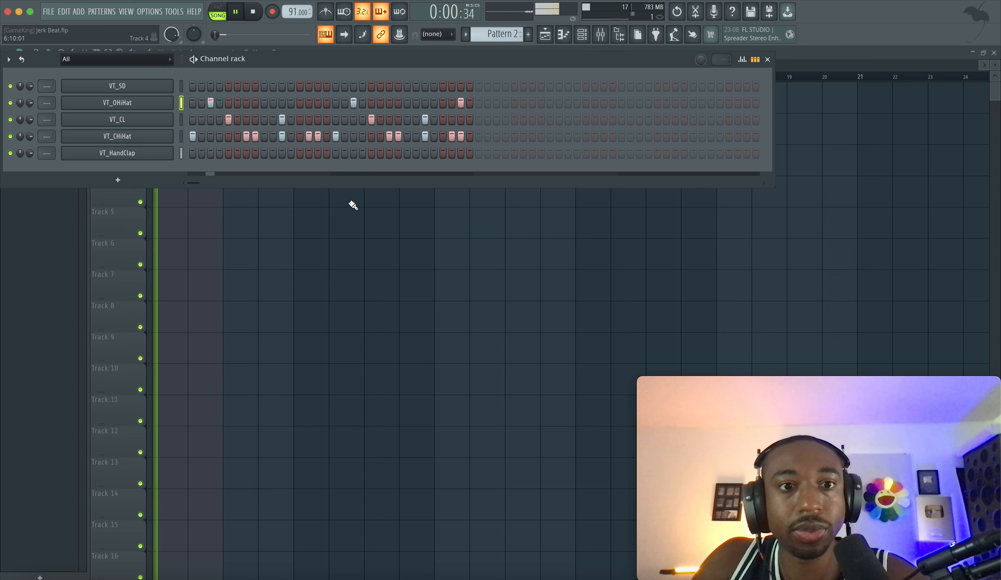
Duplicate the Pattern 2 clip along Track 2 through bar 16 and play the arrangement with the channel rack open.
{"action": "key", "text": "F6"}
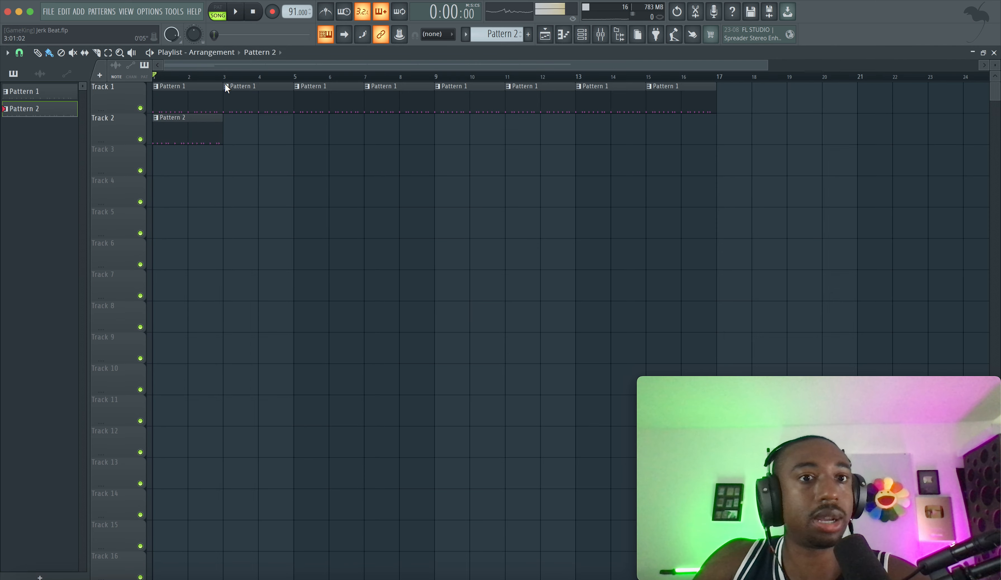
{"action": "left_click", "coordinate": [171, 137]}
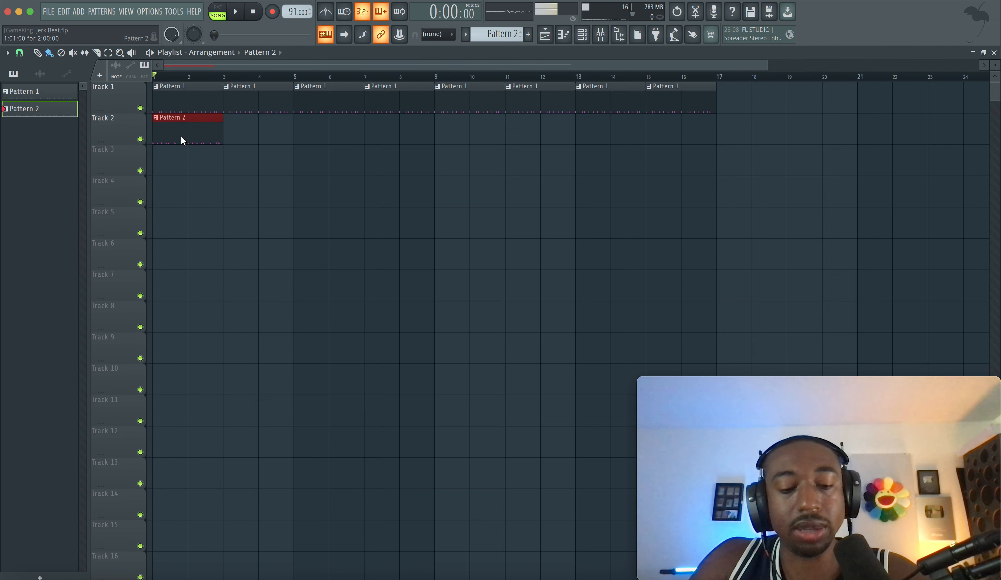
{"action": "key", "text": "ctrl+b"}
{"action": "key", "text": "ctrl+b"}
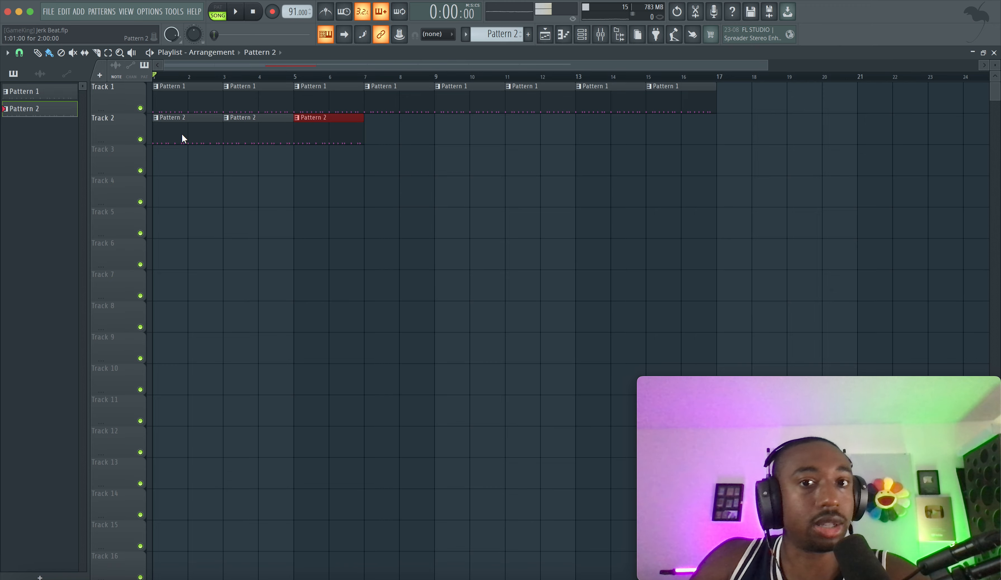
{"action": "key", "text": "ctrl+b"}
{"action": "key", "text": "ctrl+b"}
{"action": "key", "text": "ctrl+b"}
{"action": "key", "text": "ctrl+b"}
{"action": "key", "text": "ctrl+b"}
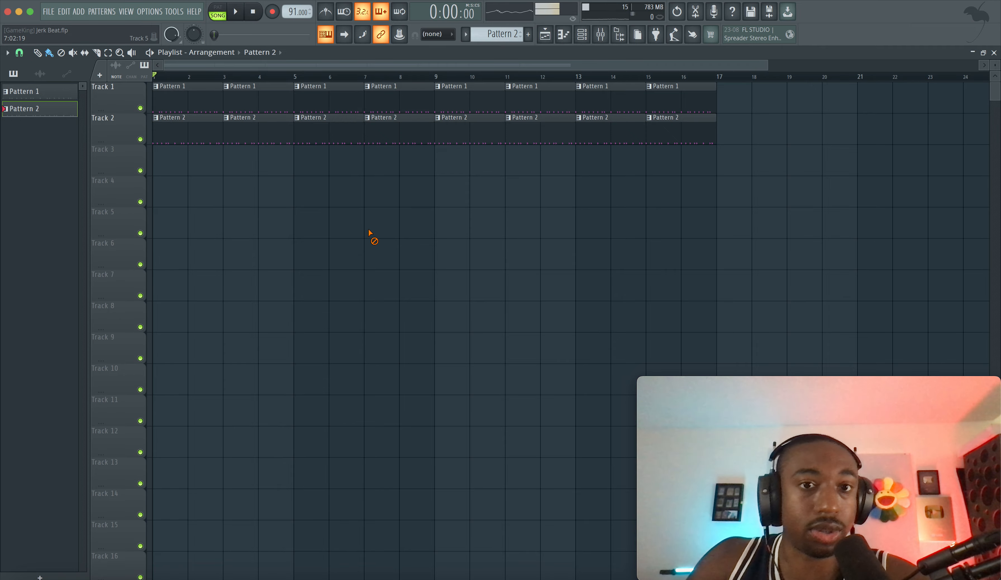
{"action": "key", "text": "space"}
{"action": "left_click", "coordinate": [563, 34]}
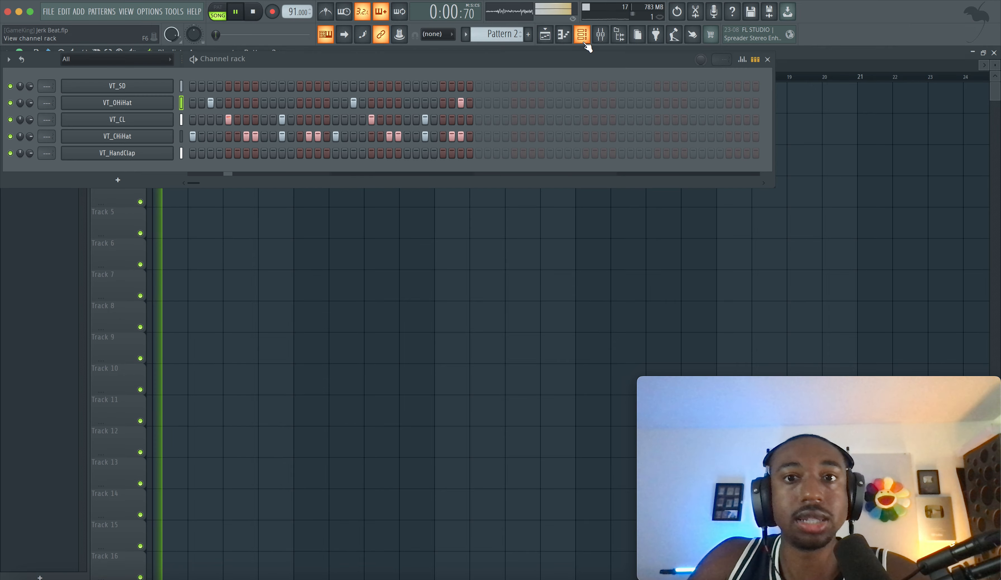
Stop the playback, then collapse the browser's open sample folders and hide the browser.
{"action": "key", "text": "space"}
{"action": "left_click", "coordinate": [620, 35]}
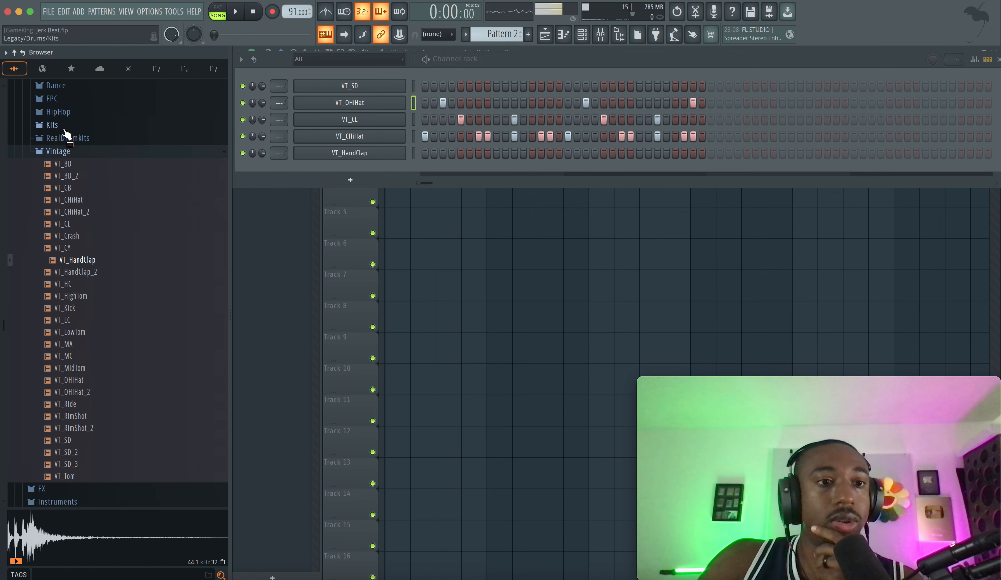
{"action": "left_click", "coordinate": [13, 64]}
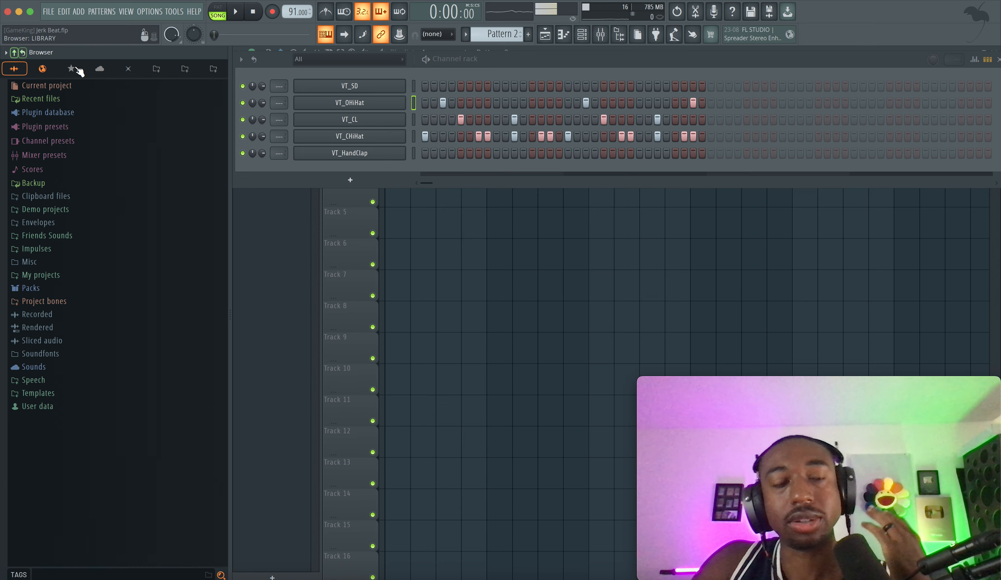
{"action": "left_click", "coordinate": [619, 40]}
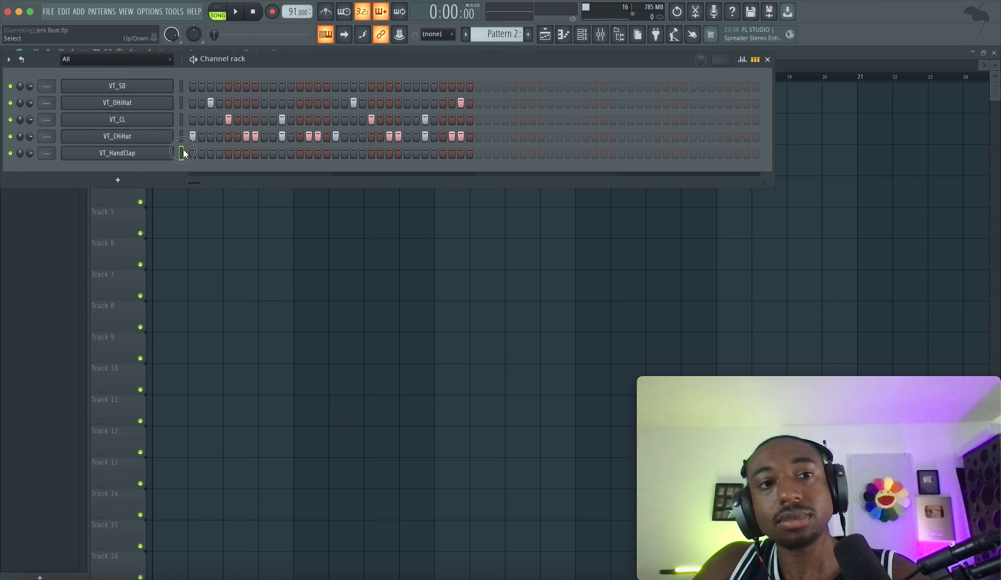
Route the five selected drum channels from VT_SD to VT_HandClap to separate mixer tracks 2 through 6.
{"action": "left_click", "coordinate": [584, 34]}
{"action": "left_click", "coordinate": [583, 34]}
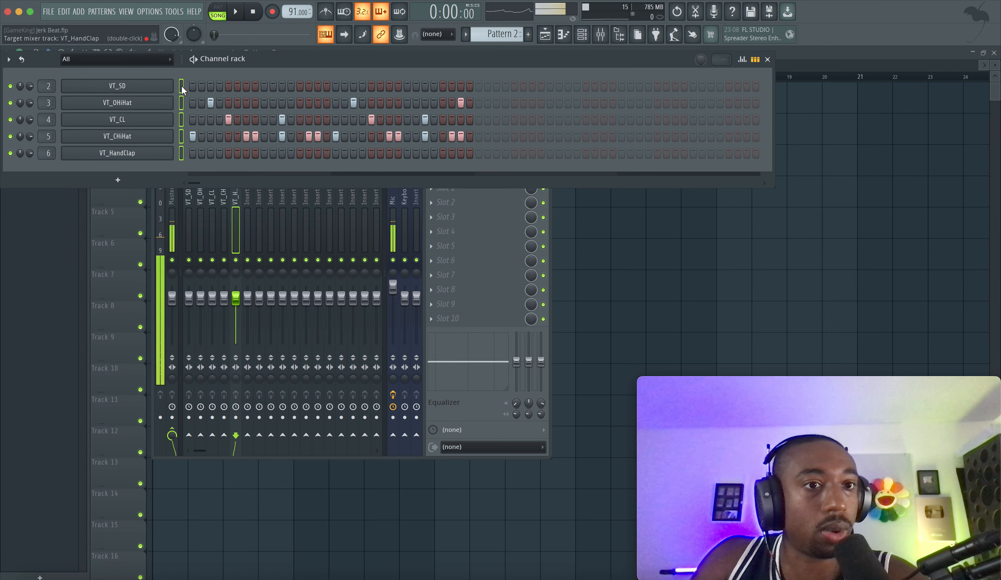
{"action": "key", "text": "ctrl+l"}
{"action": "key", "text": "F5"}
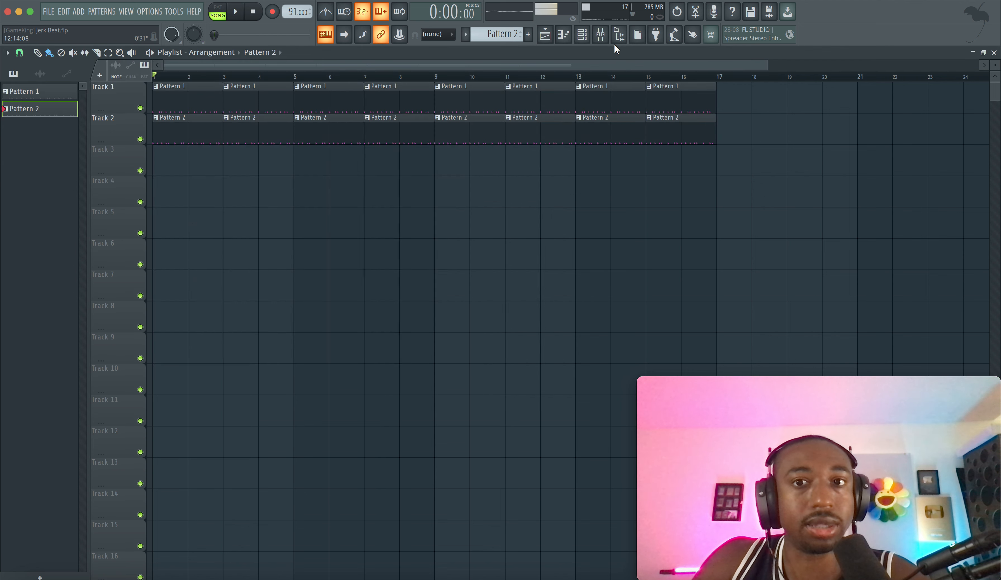
Move the empty mixer track after VT_HandClap to position 2, ahead of all the drum tracks.
{"action": "left_click", "coordinate": [599, 36]}
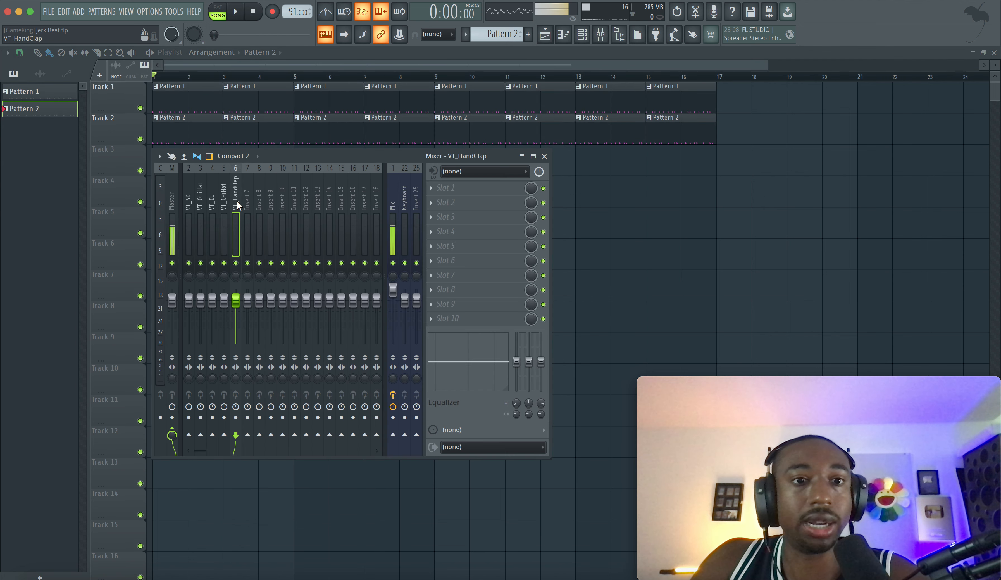
{"action": "left_click", "coordinate": [246, 203]}
{"action": "key", "text": "alt+Left"}
{"action": "key", "text": "alt+Left"}
{"action": "key", "text": "alt+Left"}
{"action": "key", "text": "alt+Left"}
{"action": "key", "text": "alt+Left"}
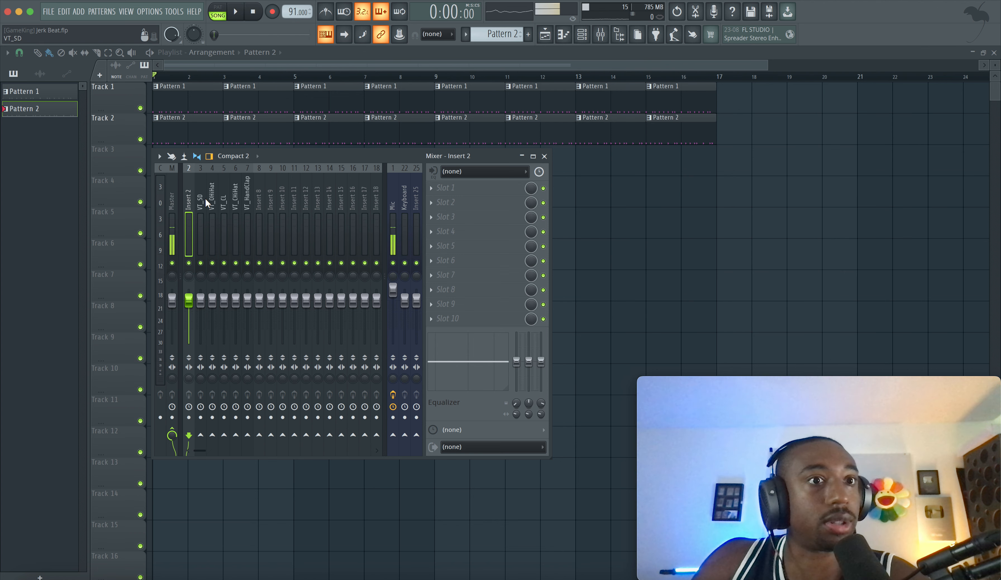
Select the mixer tracks from VT_SD through the last empty inserts and route them only to Insert 2.
{"action": "left_click", "coordinate": [270, 210]}
{"action": "left_click", "coordinate": [260, 210]}
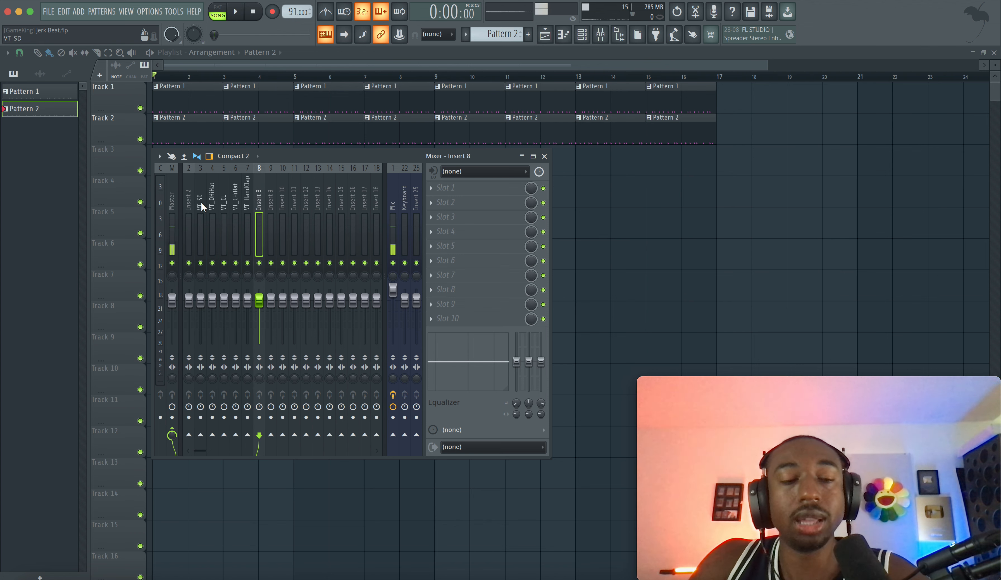
{"action": "left_click_drag", "start_coordinate": [201, 202], "coordinate": [392, 208]}
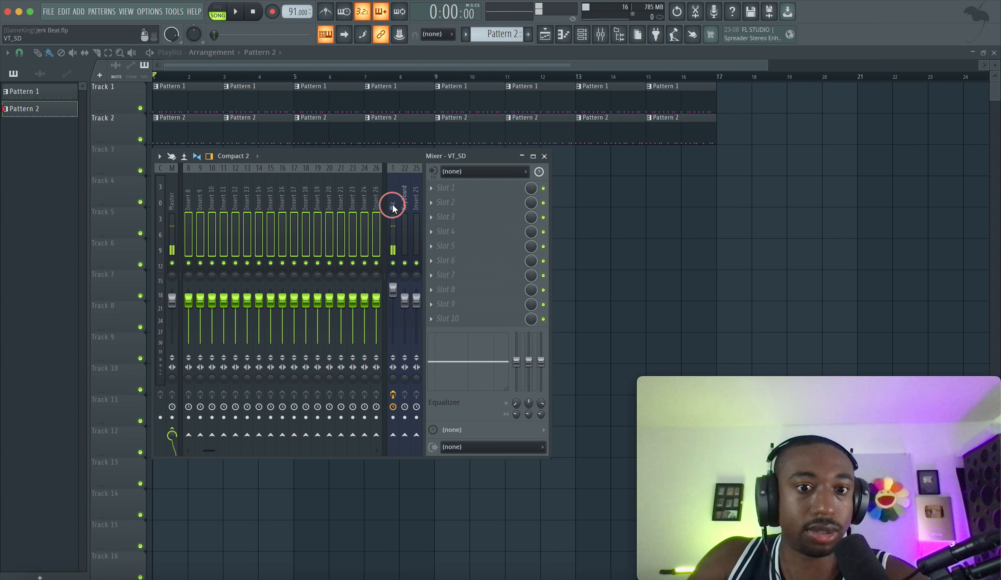
{"action": "scroll", "coordinate": [286, 203], "scroll_direction": "up", "scroll_amount": 6}
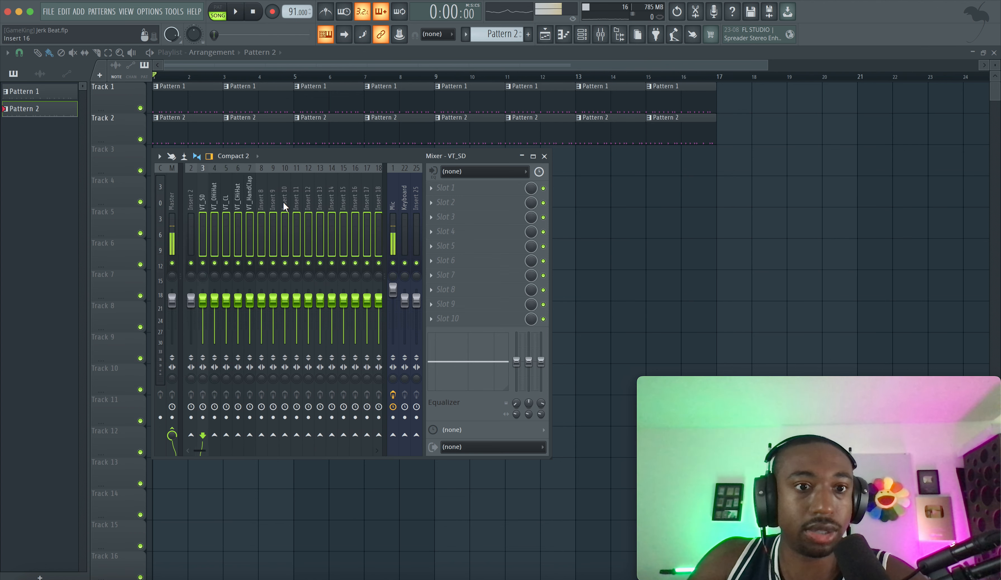
{"action": "right_click", "coordinate": [189, 435]}
{"action": "left_click", "coordinate": [216, 452]}
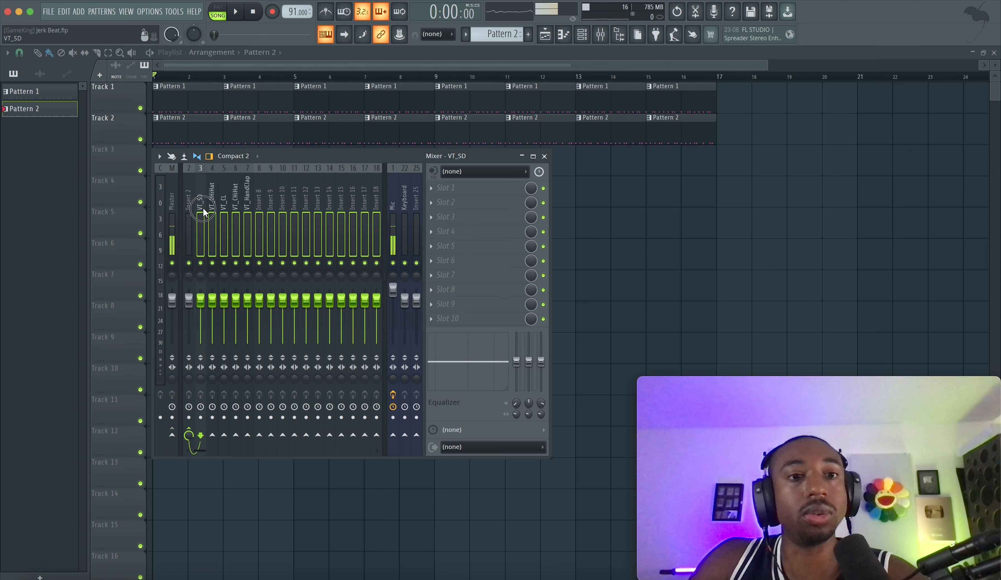
Rename mixer track Insert 2 as MIX BUS.
{"action": "left_click", "coordinate": [212, 198]}
{"action": "left_click", "coordinate": [197, 203]}
{"action": "left_click", "coordinate": [189, 203]}
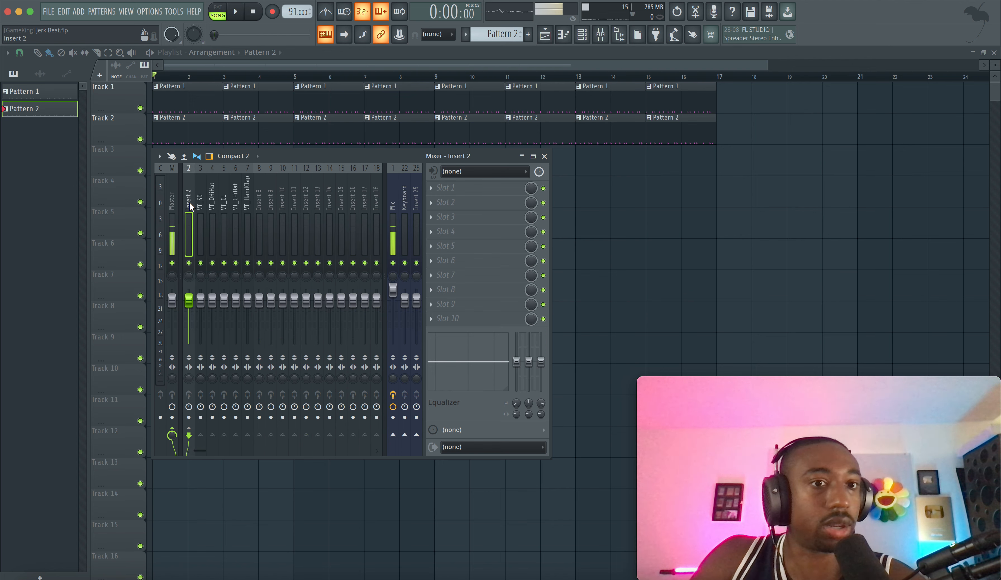
{"action": "right_click", "coordinate": [189, 203]}
{"action": "left_click", "coordinate": [211, 177]}
{"action": "type", "text": "MI"}
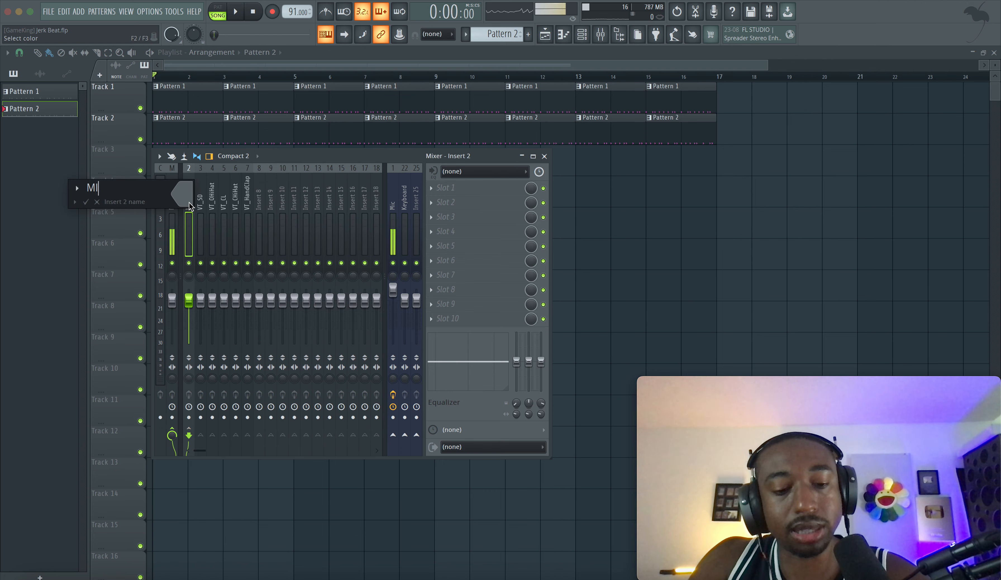
{"action": "type", "text": "X BUS"}
{"action": "key", "text": "Return"}
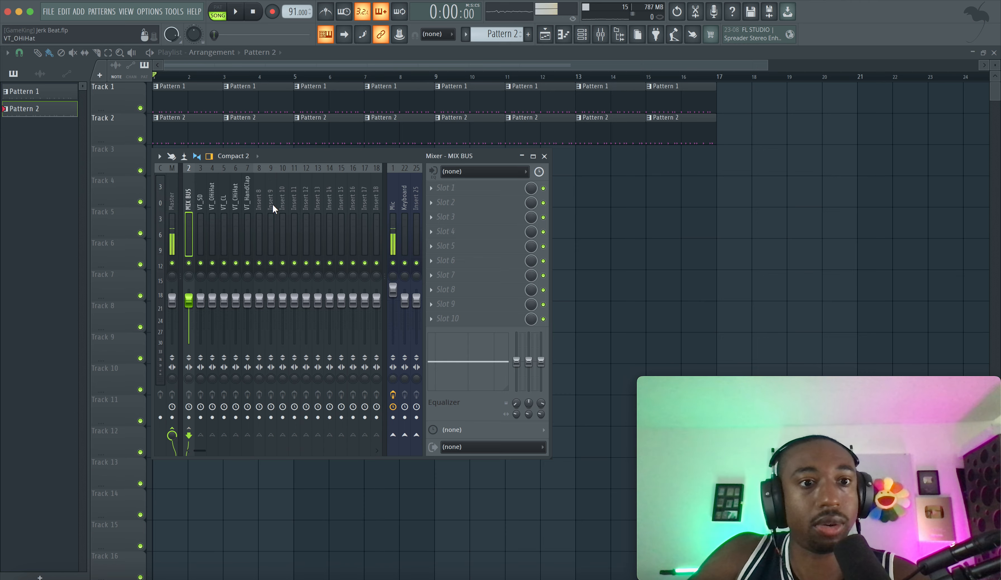
Add Fruity WaveShaper to the MIX BUS, bending its curve upward, lowering the mix to about half and raising the pre amp.
{"action": "left_click", "coordinate": [430, 187]}
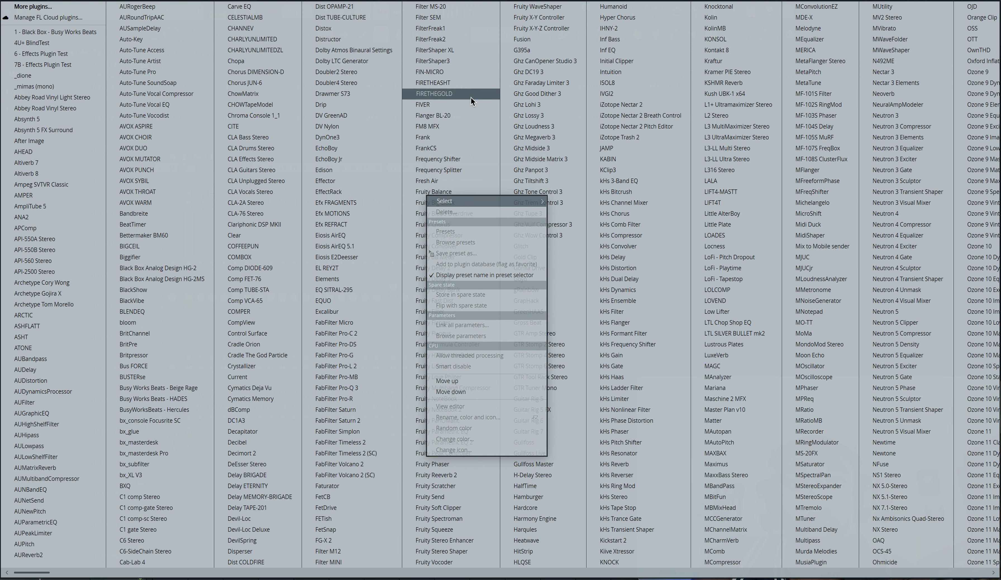
{"action": "left_click", "coordinate": [557, 9]}
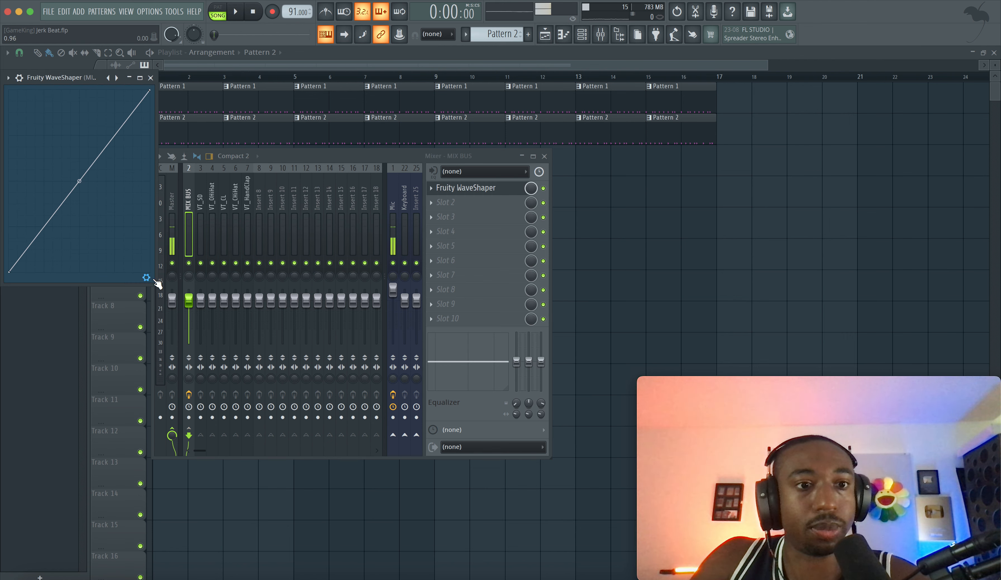
{"action": "left_click", "coordinate": [146, 277]}
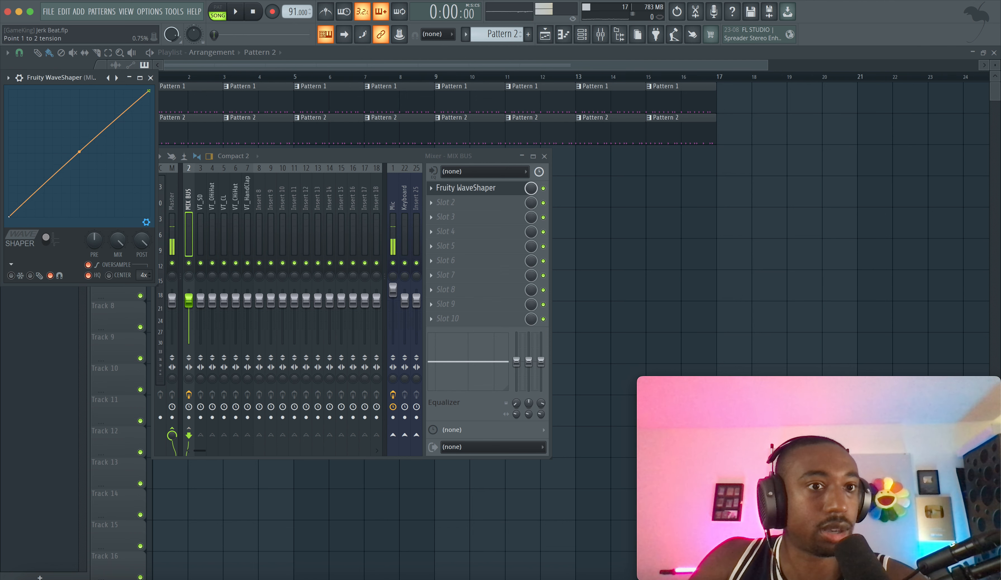
{"action": "left_click_drag", "start_coordinate": [118, 240], "coordinate": [117, 251]}
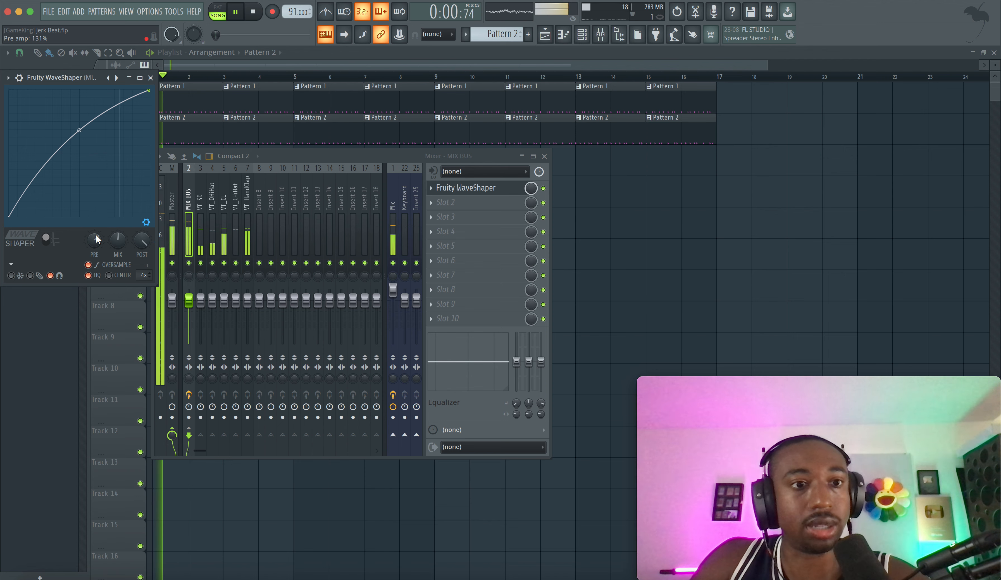
{"action": "key", "text": "space"}
Add Fruity Soft Clipper after the WaveShaper on the MIX BUS with its threshold at 0.0 dB, and close both effect windows.
{"action": "left_click", "coordinate": [450, 205]}
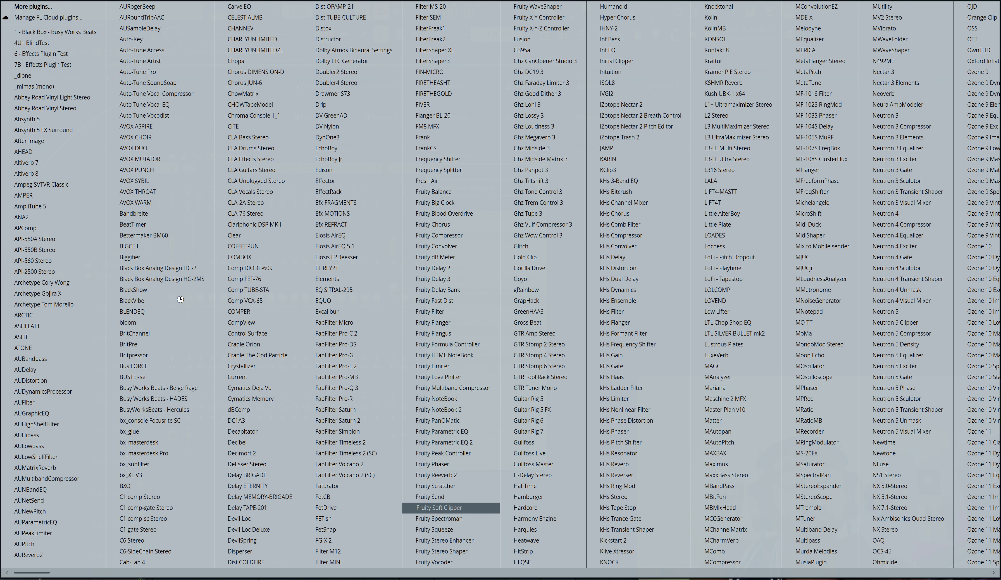
{"action": "left_click", "coordinate": [459, 507]}
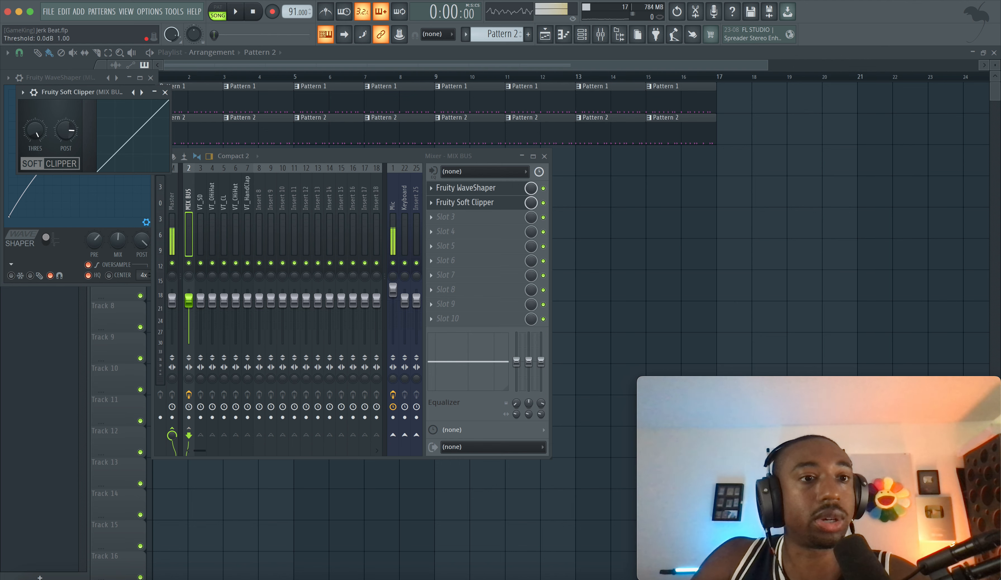
{"action": "left_click", "coordinate": [165, 92]}
{"action": "left_click", "coordinate": [151, 78]}
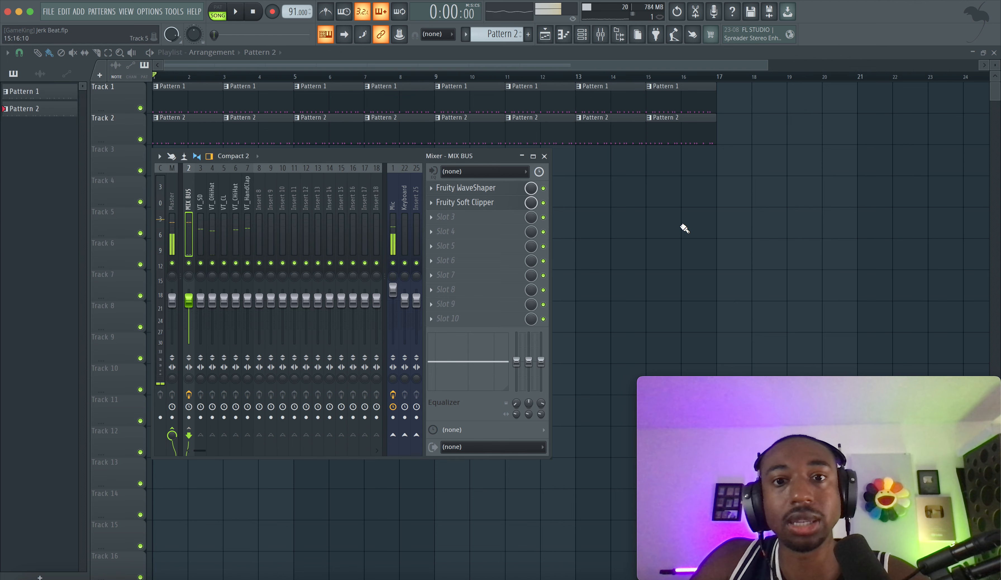
Play the arrangement with the new bus processing and create an empty Pattern 3.
{"action": "key", "text": "F9"}
{"action": "key", "text": "space"}
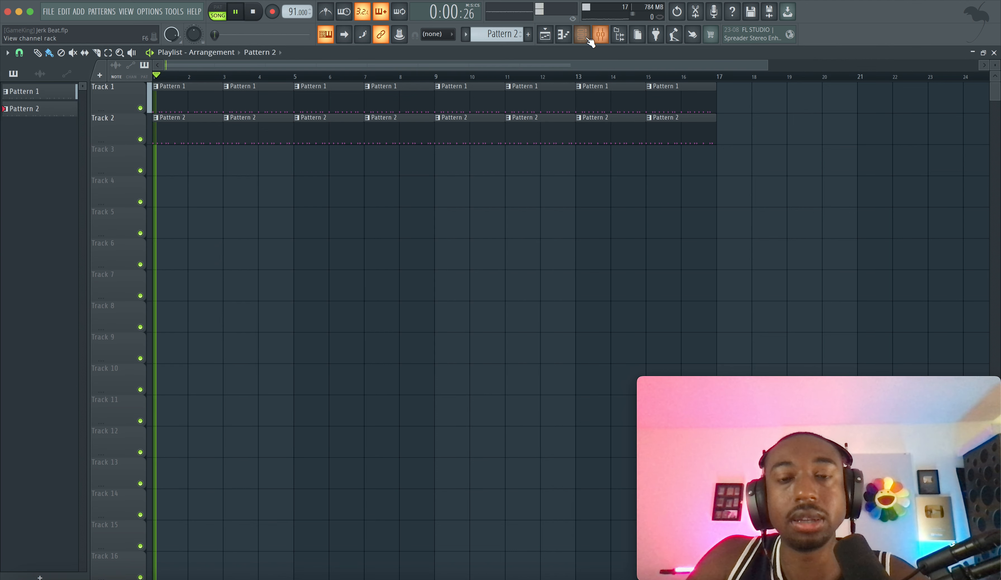
{"action": "left_click", "coordinate": [581, 33]}
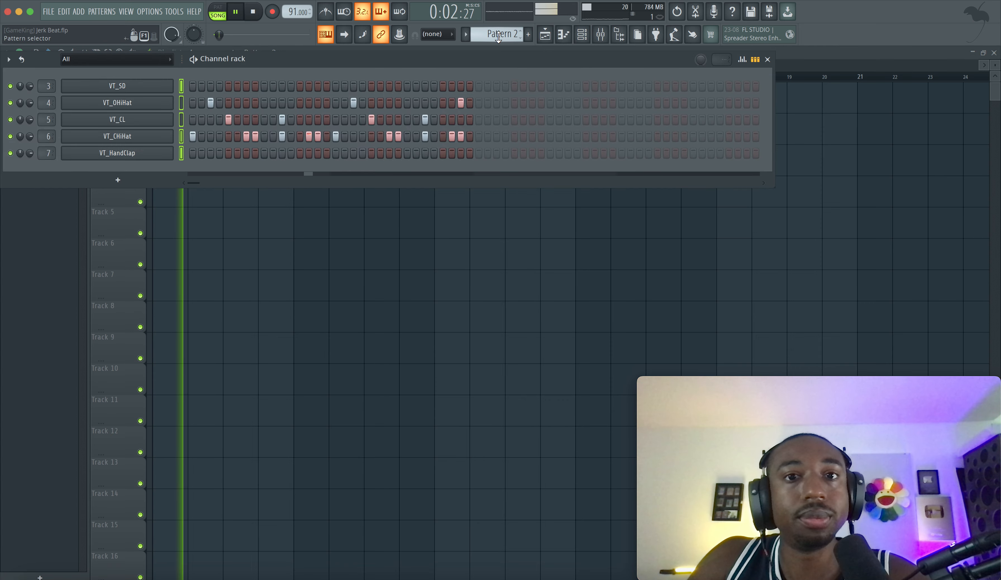
{"action": "left_click", "coordinate": [520, 32]}
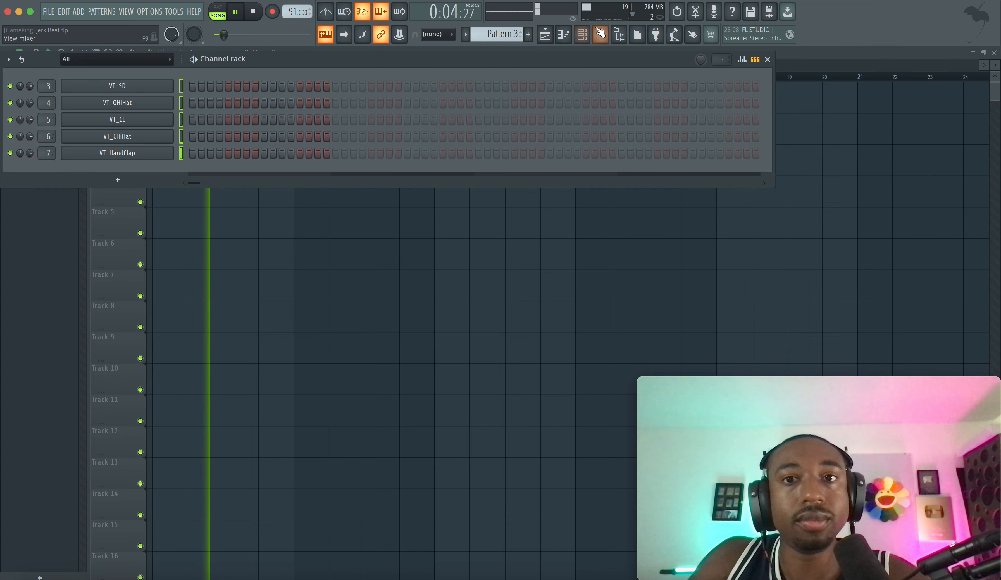
{"action": "key", "text": "space"}
{"action": "left_click", "coordinate": [242, 222]}
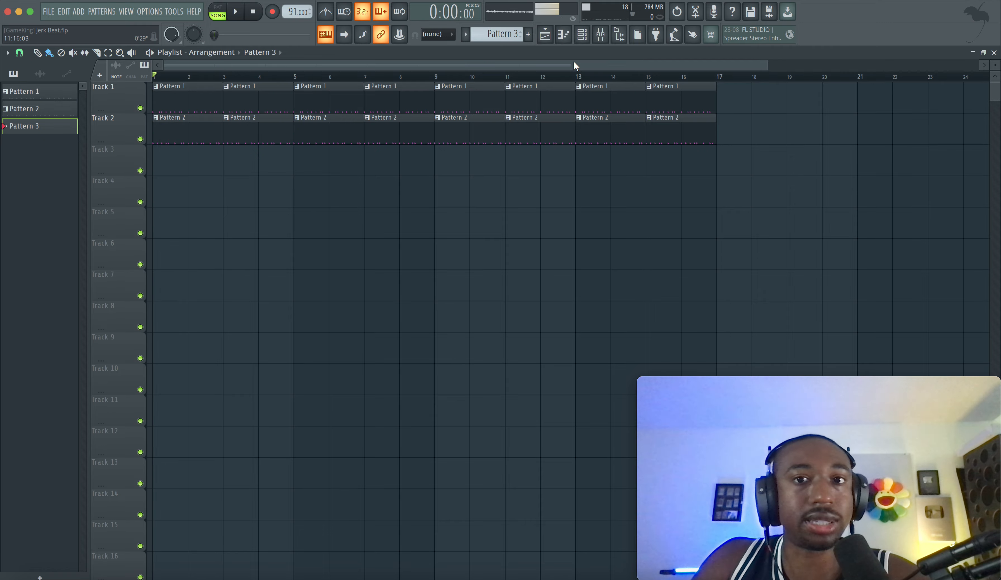
Add a Morphine synthesizer channel to the channel rack and stop the playback.
{"action": "left_click", "coordinate": [581, 34]}
{"action": "left_click", "coordinate": [150, 184]}
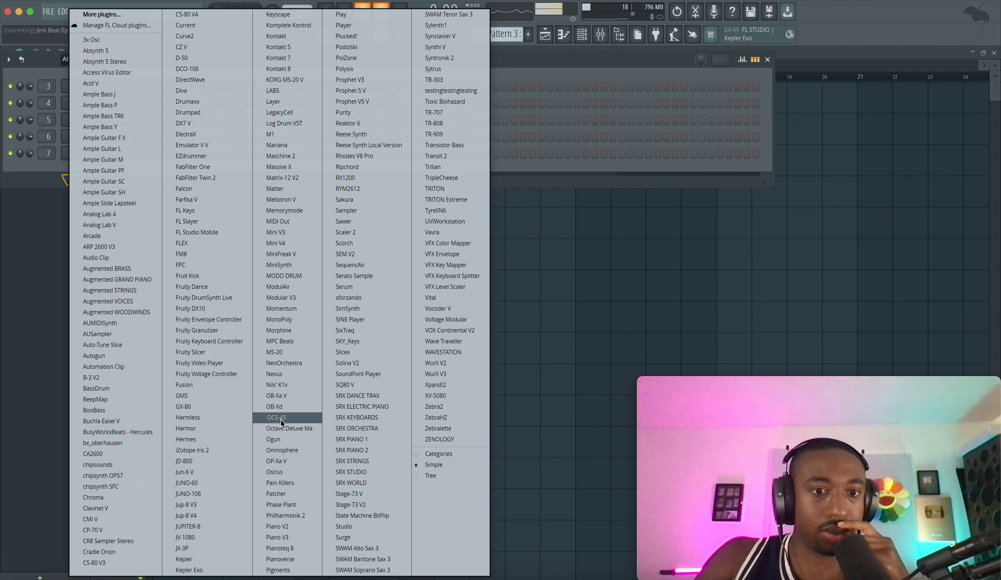
{"action": "left_click", "coordinate": [293, 330]}
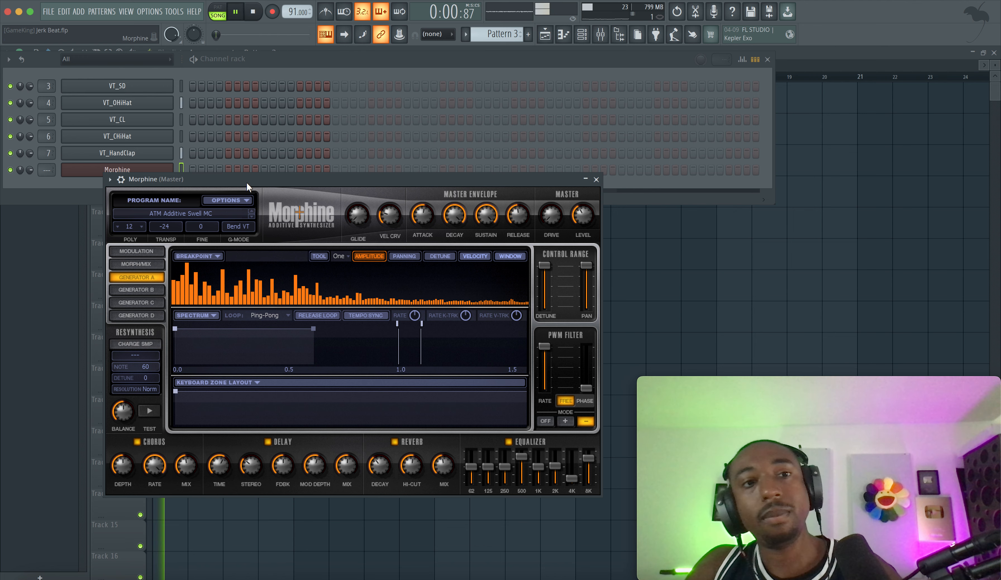
{"action": "key", "text": "space"}
Load the KBD Acordian NUC preset from Morphine's Keyboards bank and route the Morphine channel to mixer track 8.
{"action": "left_click", "coordinate": [206, 212]}
{"action": "left_click", "coordinate": [265, 292]}
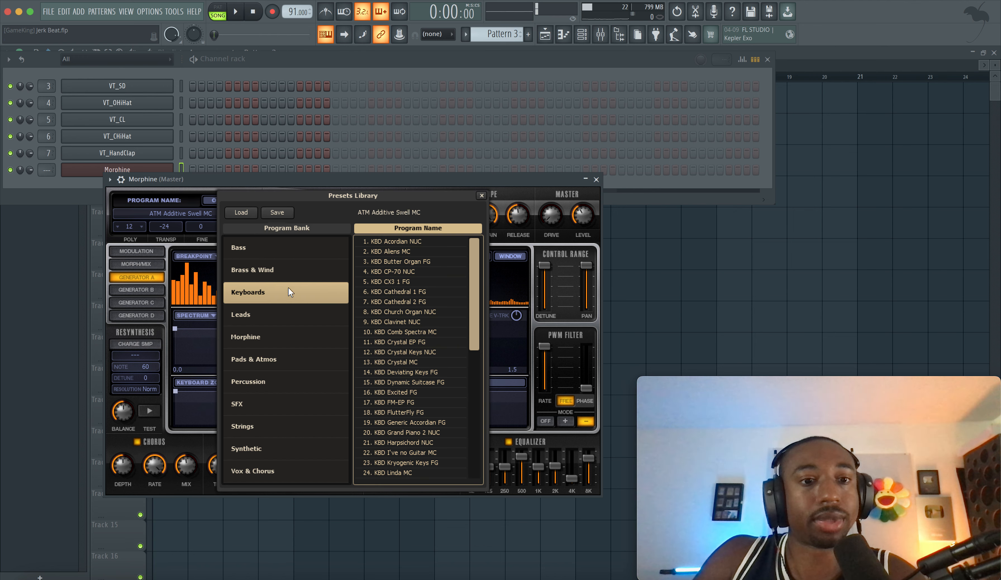
{"action": "left_click", "coordinate": [415, 241]}
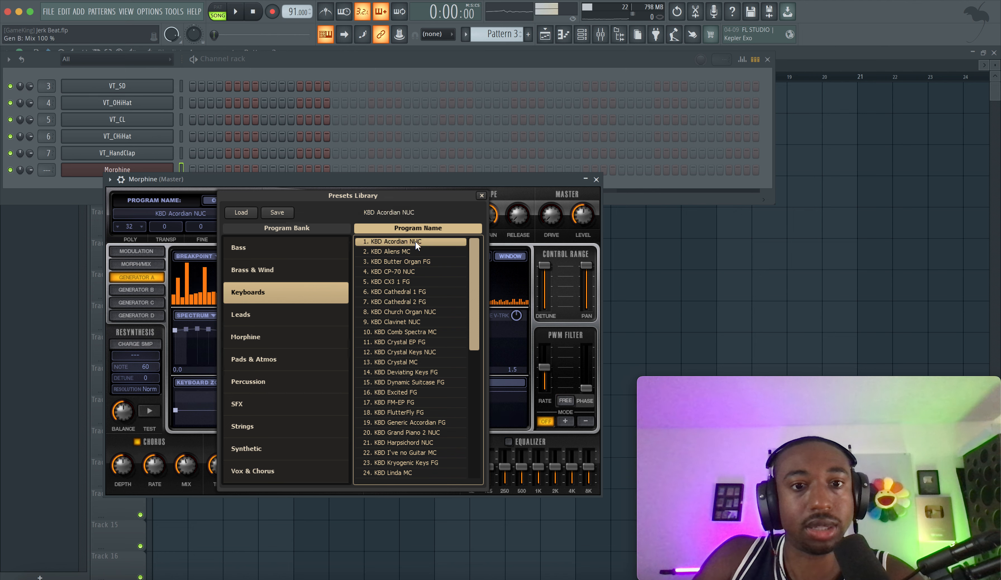
{"action": "double_click", "coordinate": [415, 241]}
{"action": "left_click", "coordinate": [596, 179]}
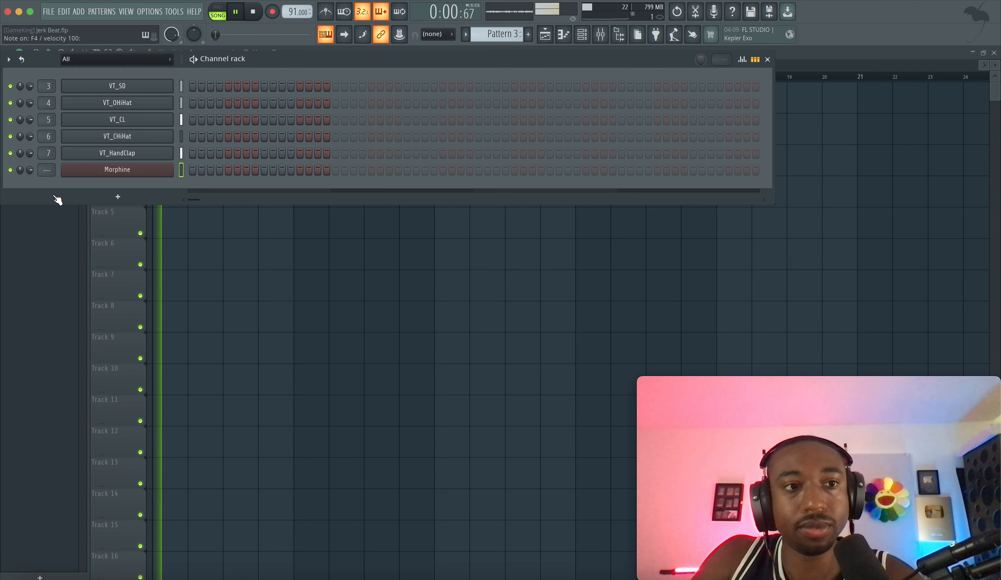
{"action": "key", "text": "space"}
{"action": "key", "text": "ctrl+l"}
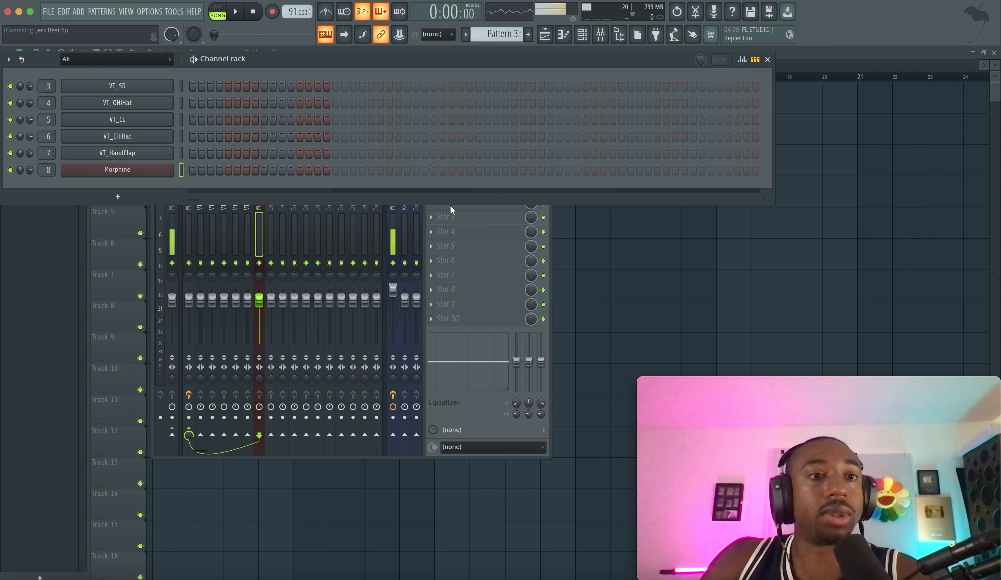
Audition Morphine's Keyboards presets over the playing beat up to KBD CX3 1 FG, stop the playback and try a few notes.
{"action": "key", "text": "space"}
{"action": "left_click", "coordinate": [167, 171]}
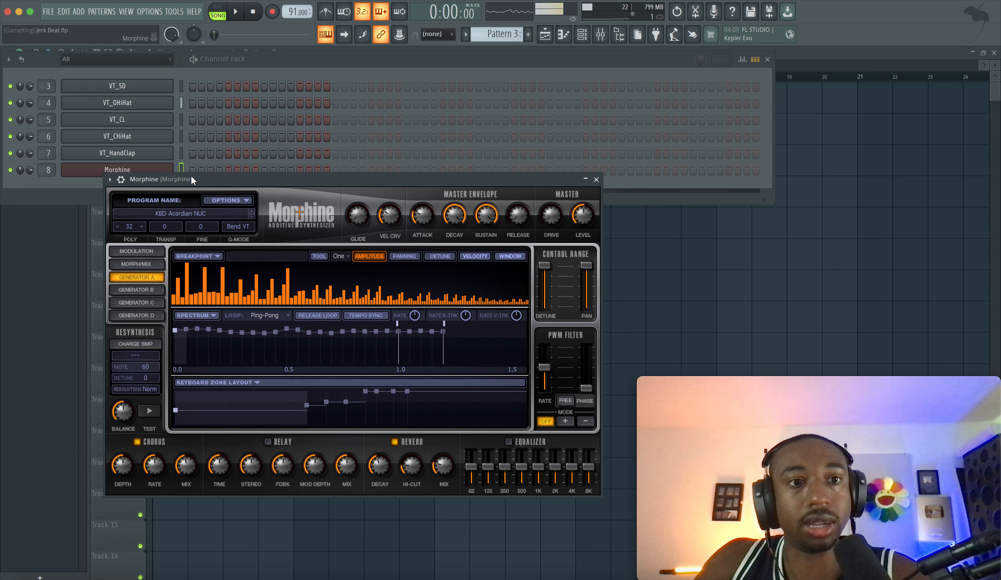
{"action": "left_click", "coordinate": [251, 216]}
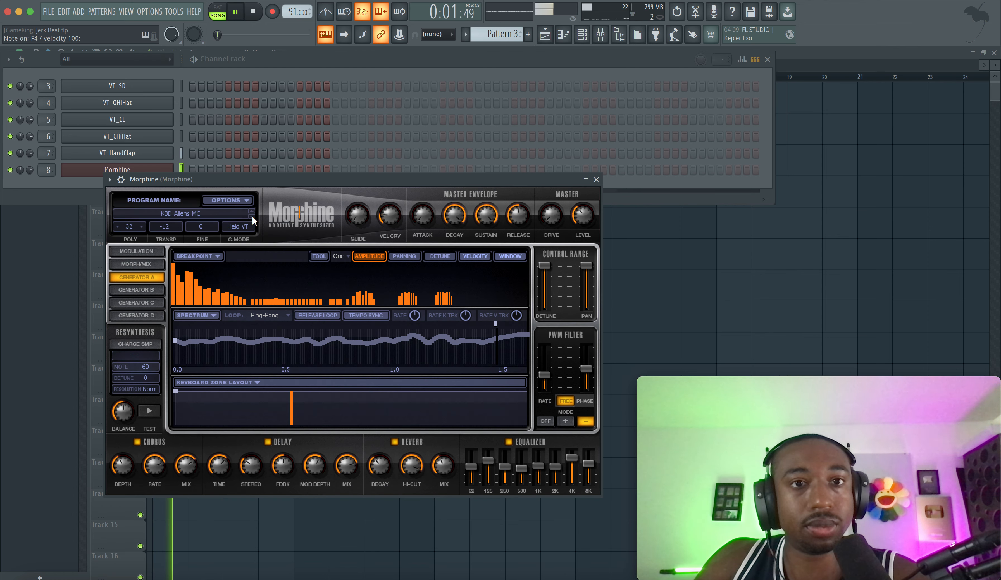
{"action": "left_click", "coordinate": [252, 216]}
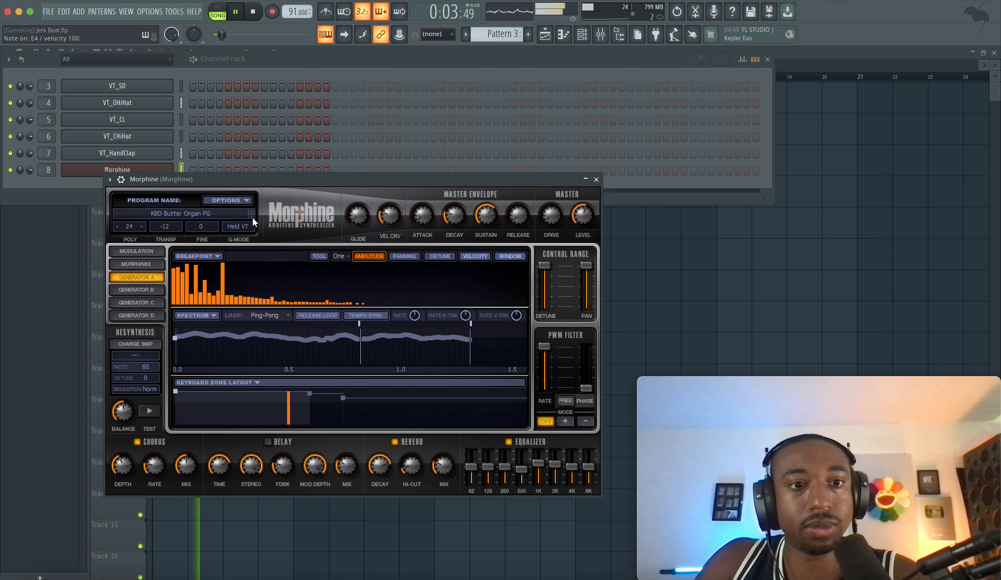
{"action": "left_click", "coordinate": [252, 216]}
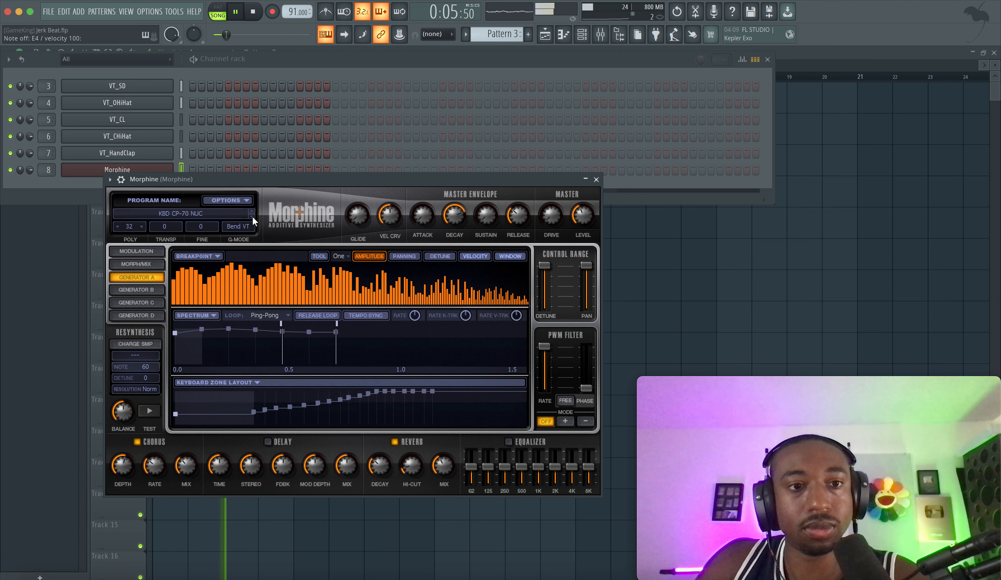
{"action": "left_click", "coordinate": [252, 216]}
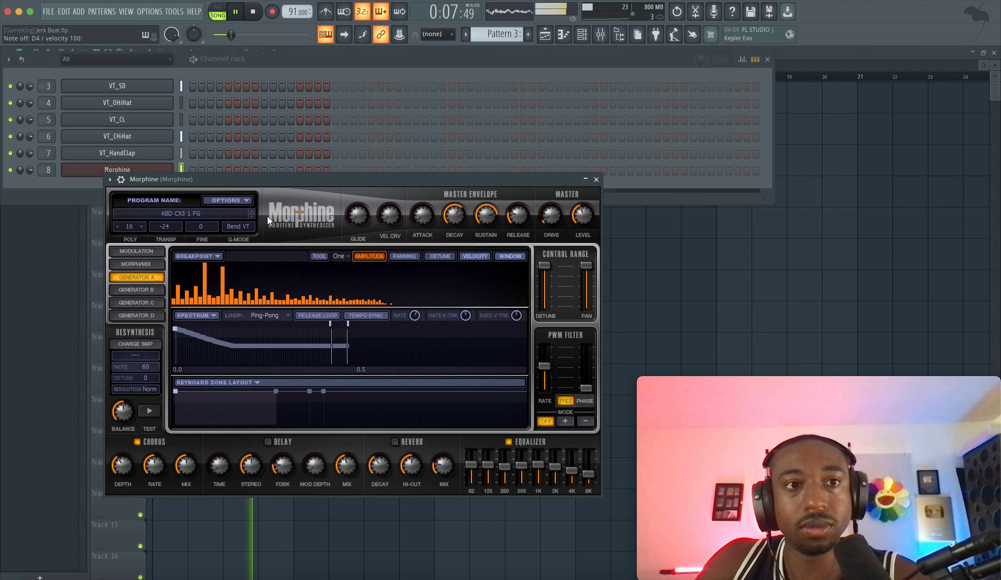
{"action": "key", "text": "space"}
{"action": "left_click", "coordinate": [595, 179]}
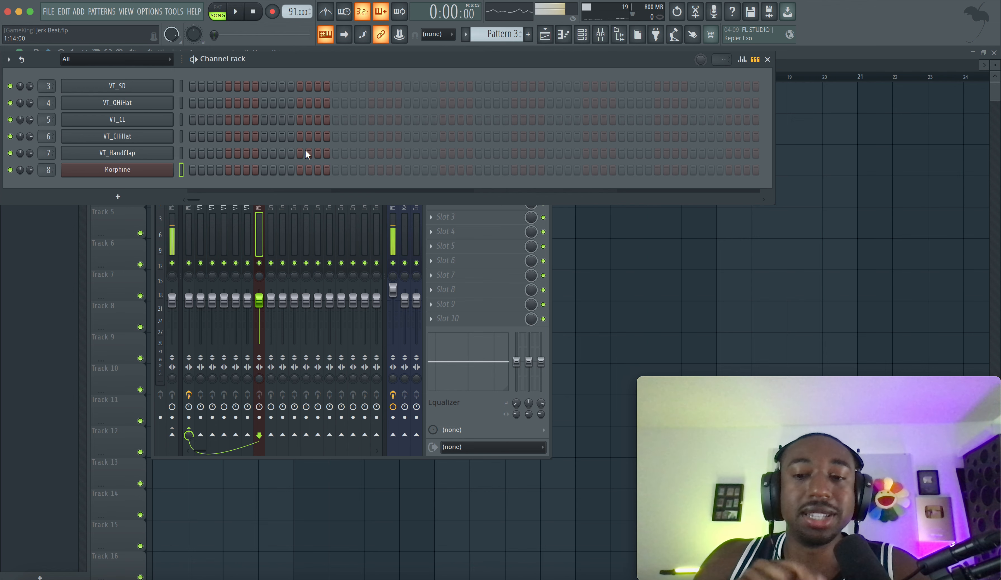
{"action": "key", "text": "c"}
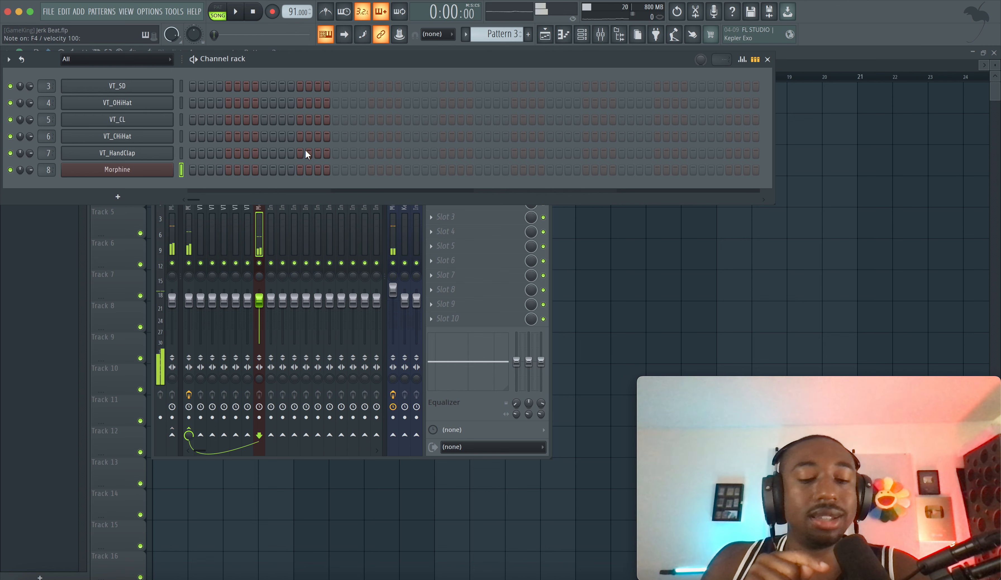
{"action": "key", "text": "c"}
{"action": "key", "text": "x"}
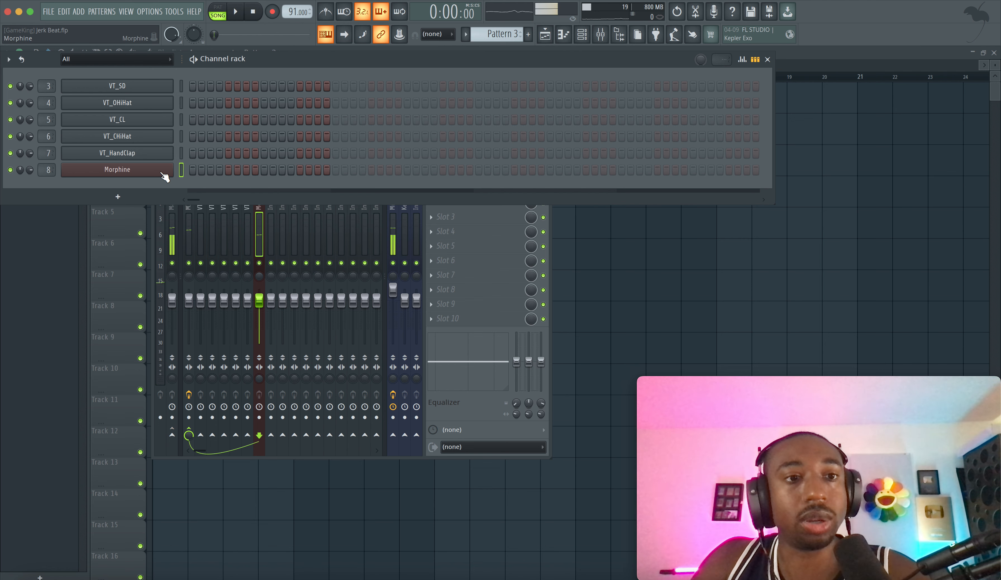
Audition Morphine's presets up to KBD Crystal EP FG, go back one, and lower the Morphine channel volume to 45%.
{"action": "left_click", "coordinate": [151, 172]}
{"action": "key", "text": "space"}
{"action": "left_click", "coordinate": [252, 217]}
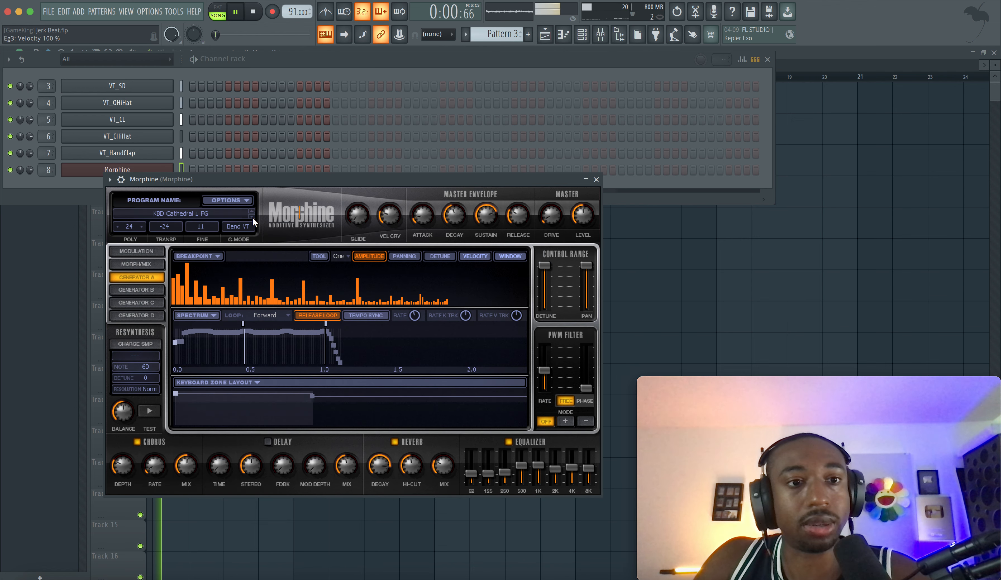
{"action": "left_click", "coordinate": [252, 216]}
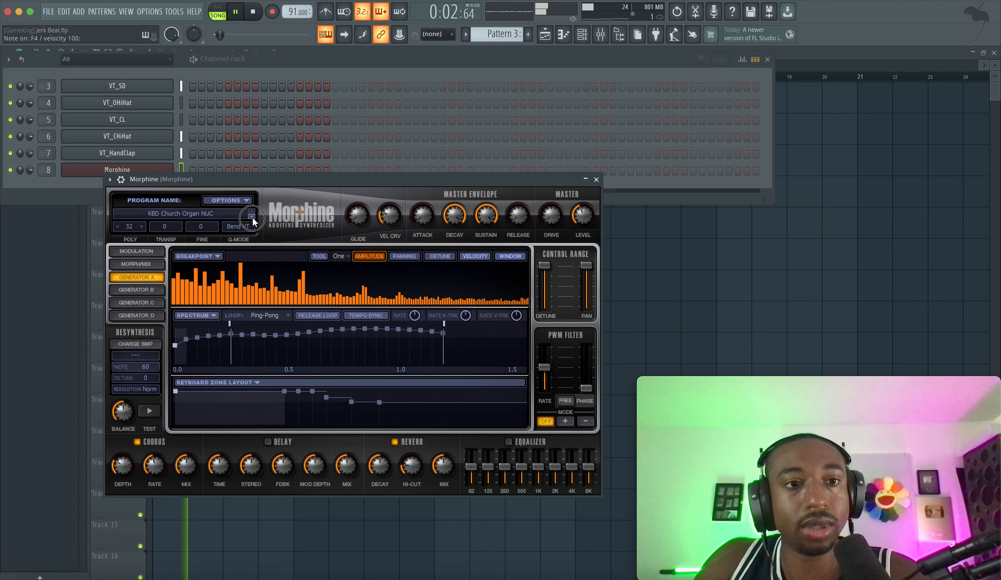
{"action": "left_click", "coordinate": [252, 217]}
{"action": "left_click", "coordinate": [251, 216]}
{"action": "left_click", "coordinate": [251, 216]}
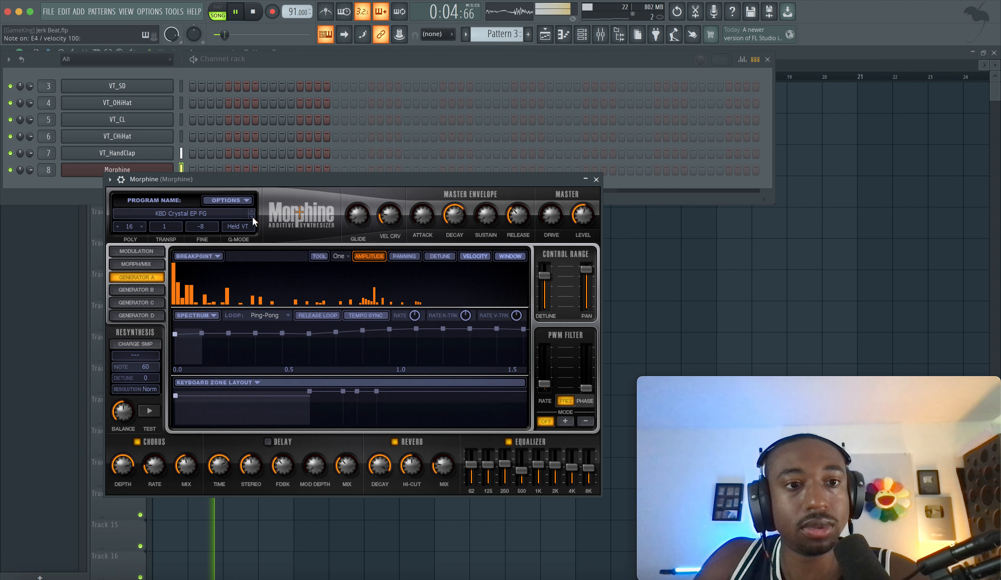
{"action": "left_click", "coordinate": [251, 209]}
{"action": "left_click", "coordinate": [595, 179]}
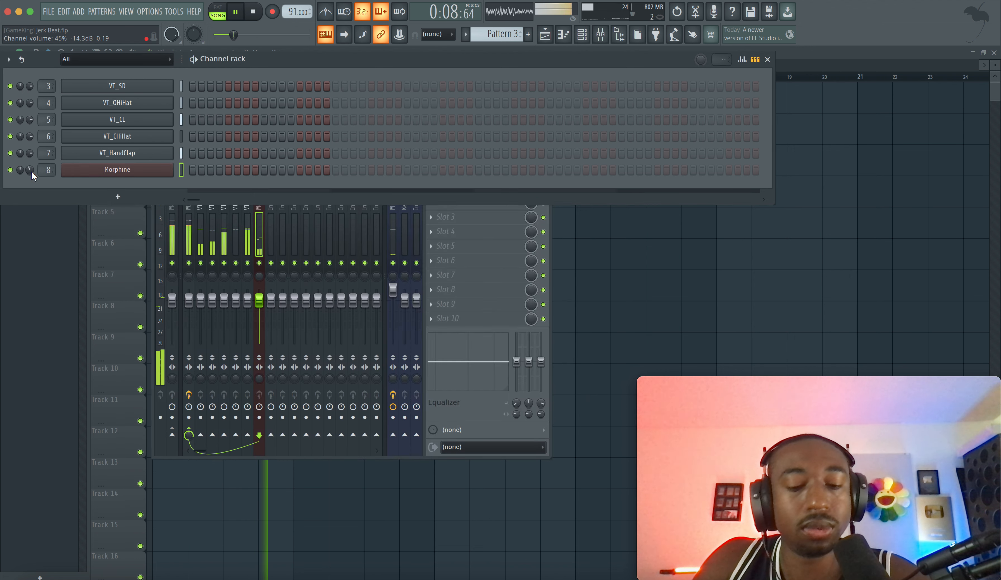
{"action": "key", "text": "space"}
Arm recording, leave only the playlist open, and check the metronome, recording filter and count-in options.
{"action": "left_click", "coordinate": [276, 16]}
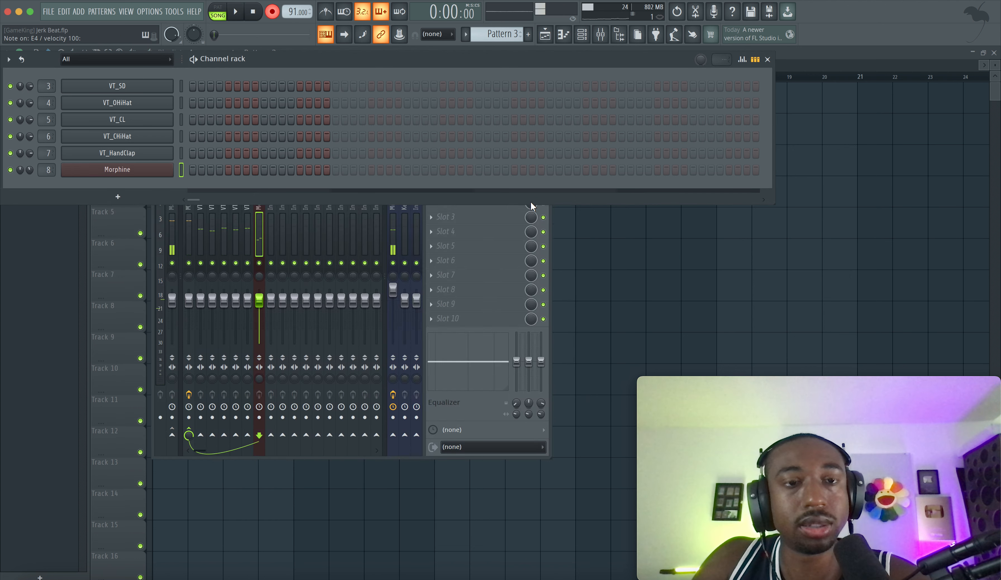
{"action": "key", "text": "F12"}
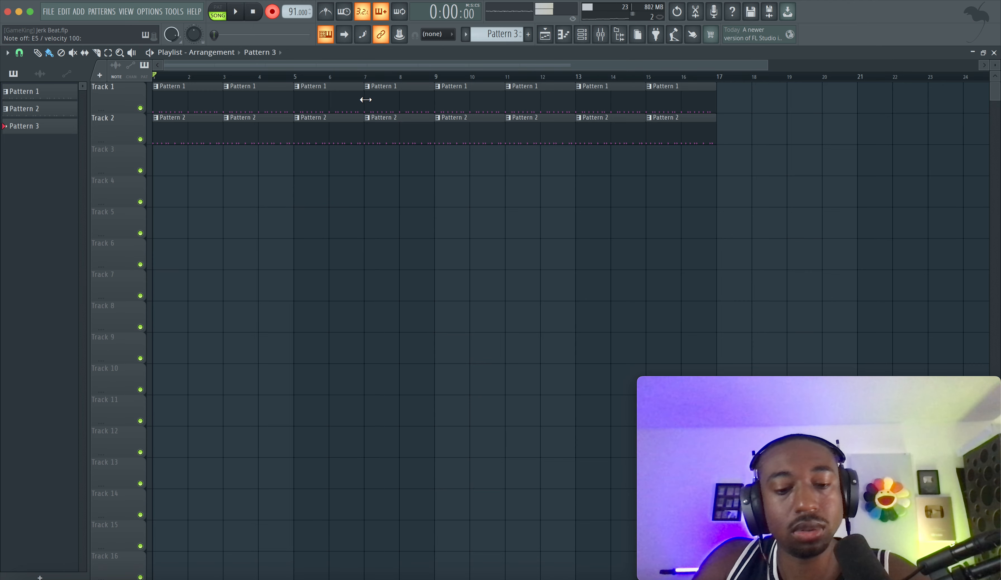
{"action": "right_click", "coordinate": [331, 32]}
{"action": "left_click", "coordinate": [355, 252]}
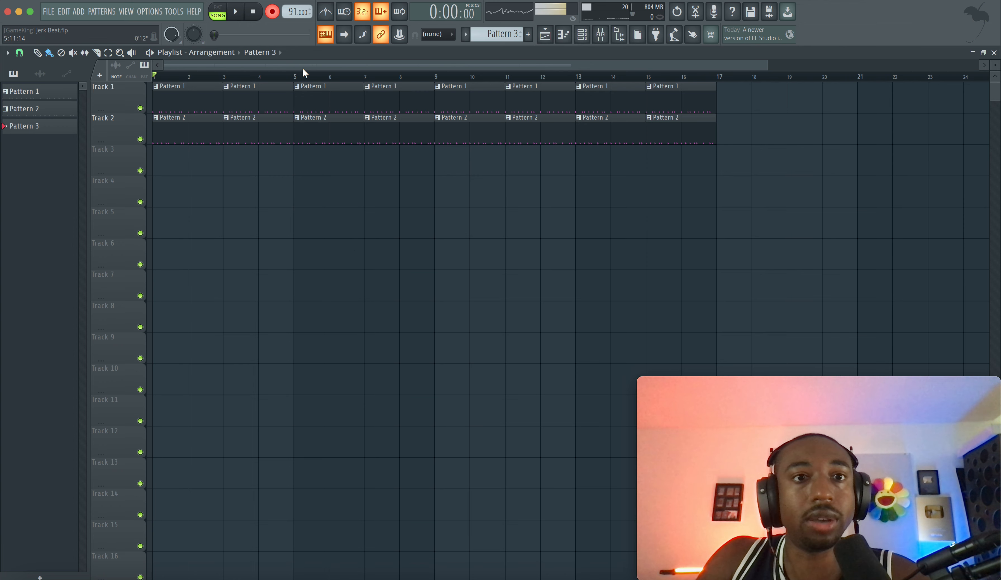
{"action": "right_click", "coordinate": [272, 12]}
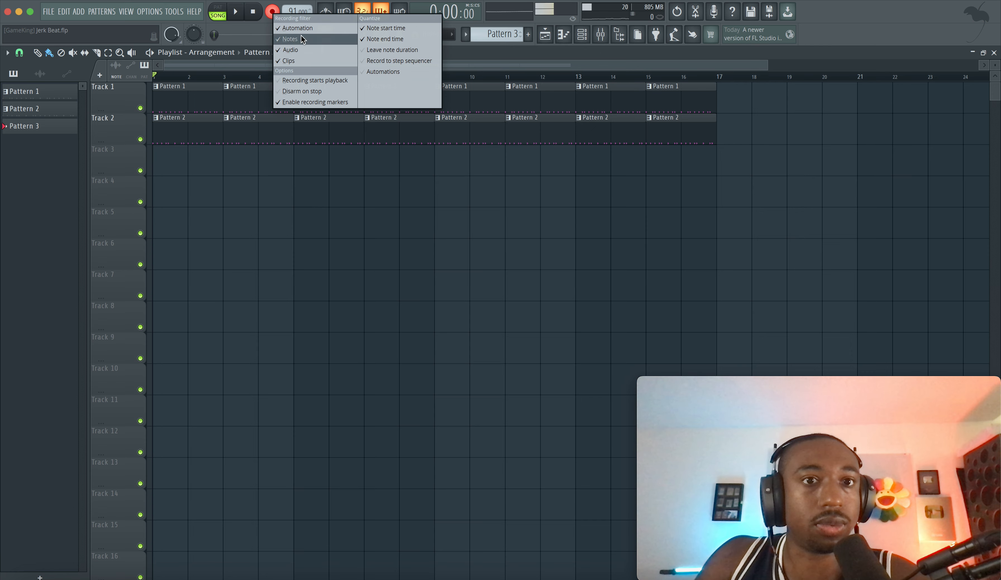
{"action": "left_click", "coordinate": [299, 172]}
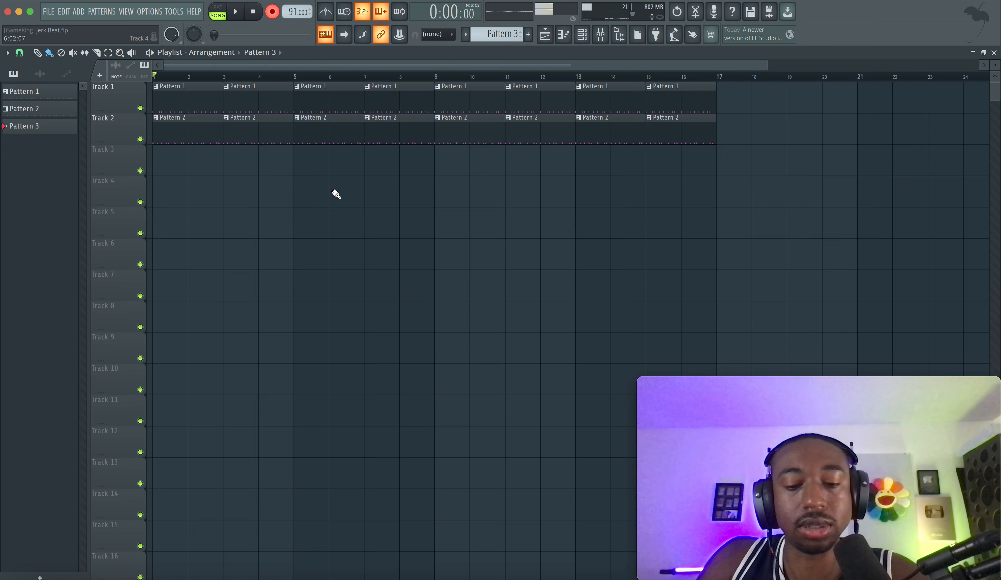
{"action": "key", "text": "n"}
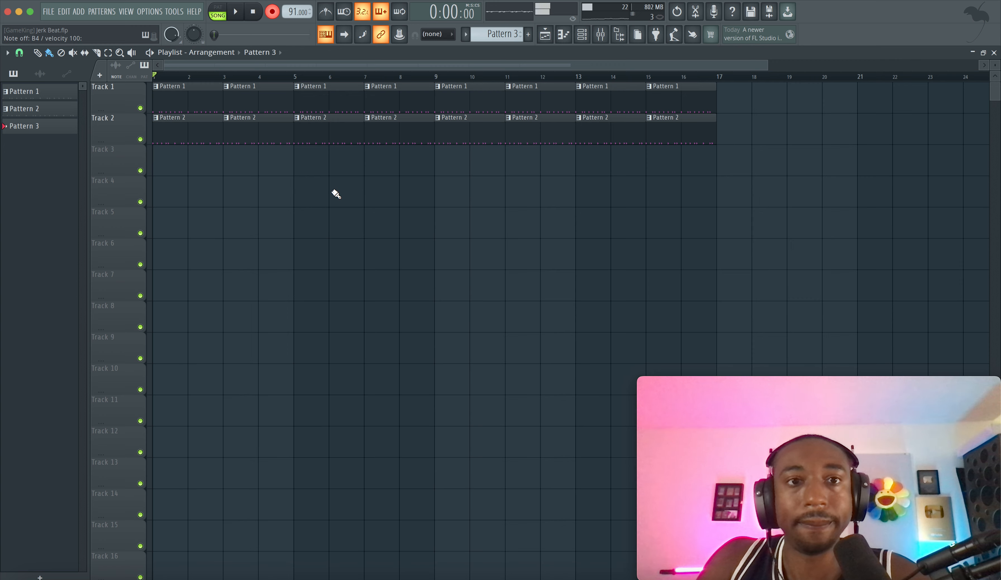
{"action": "right_click", "coordinate": [364, 18]}
{"action": "left_click", "coordinate": [380, 35]}
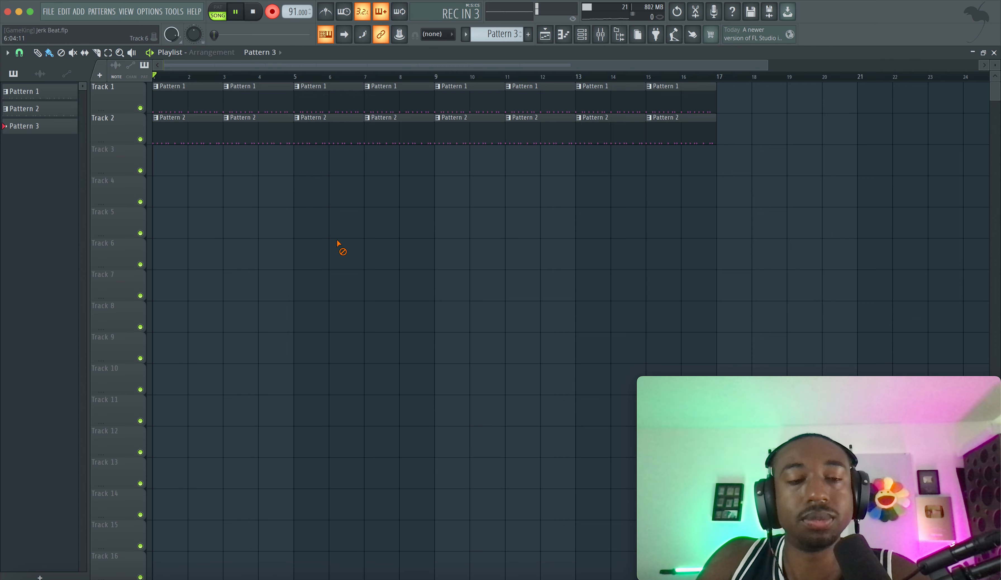
Record an eight-bar Morphine melody live into Pattern 3 over the drums, with its clip starting at bar 1 of Track 3.
{"action": "key", "text": "e"}
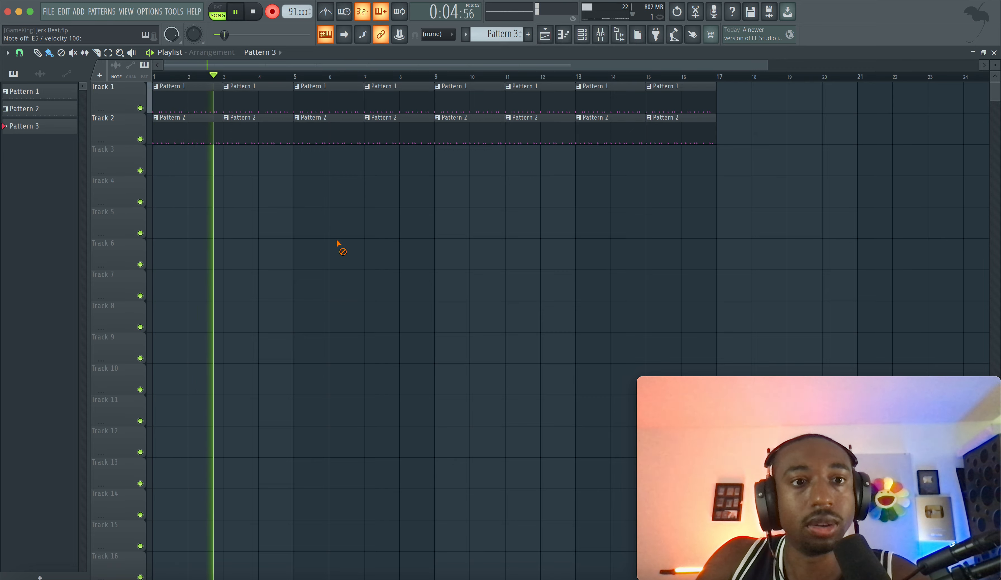
{"action": "key", "text": "v"}
{"action": "key", "text": "c"}
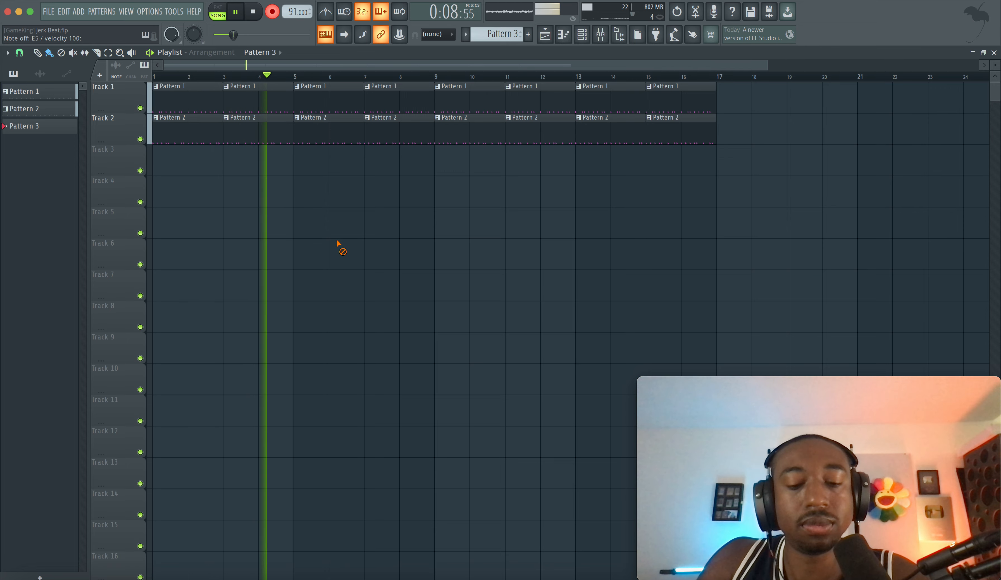
{"action": "key", "text": "n"}
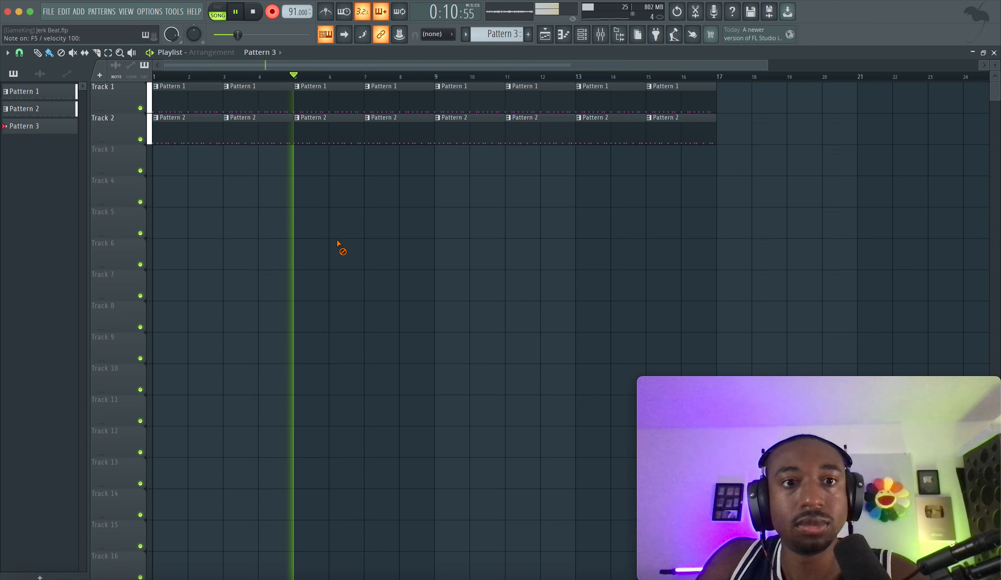
{"action": "key", "text": "e"}
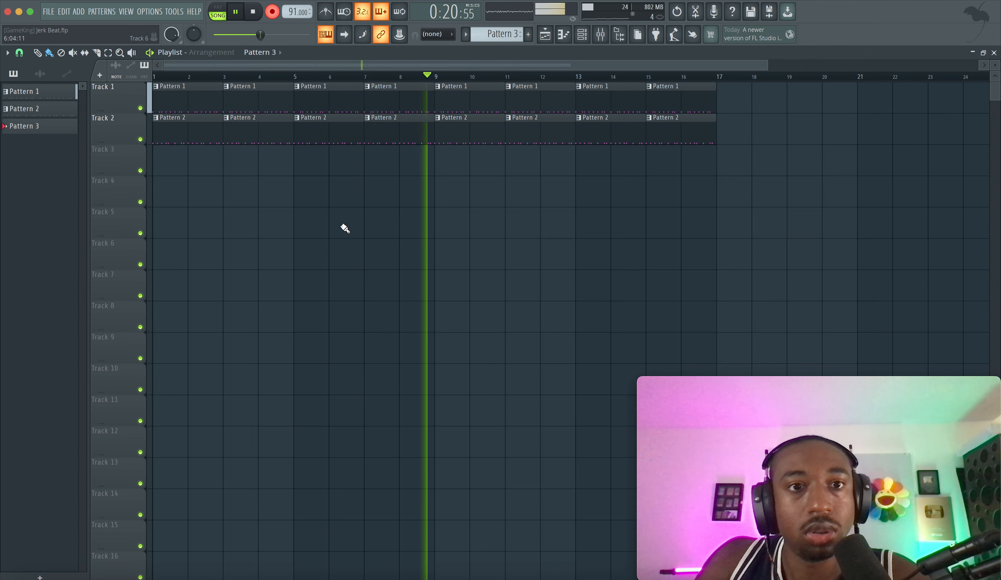
{"action": "key", "text": "space"}
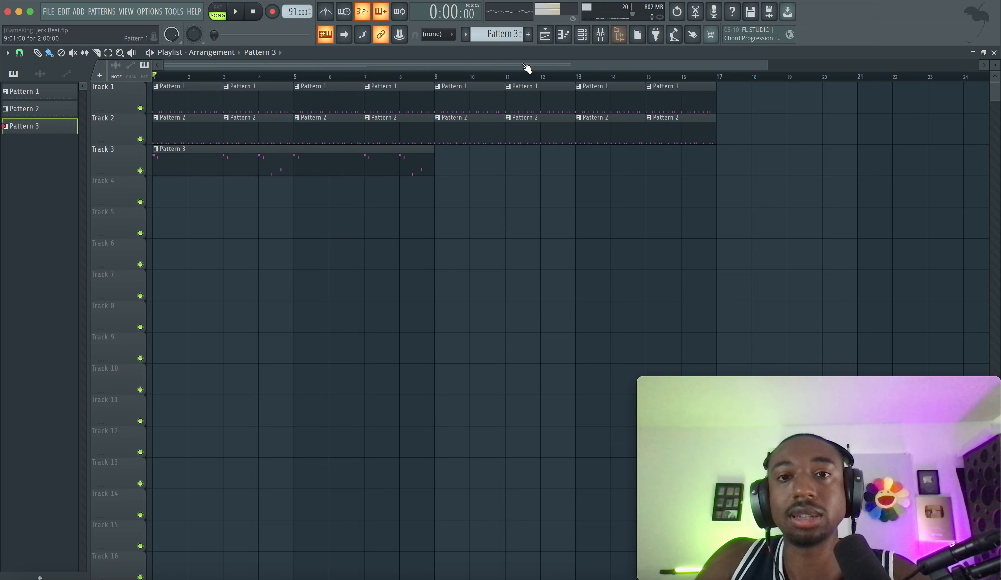
Save the project and open the 808s folder inside Friends Sounds > 1 - Go - To Drums in the browser.
{"action": "left_click", "coordinate": [618, 34]}
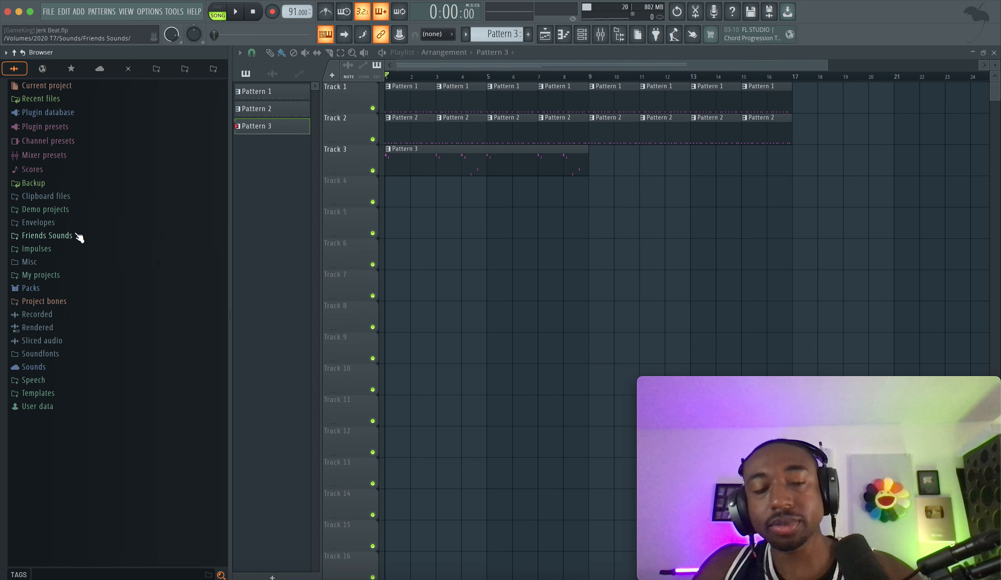
{"action": "left_click", "coordinate": [78, 236]}
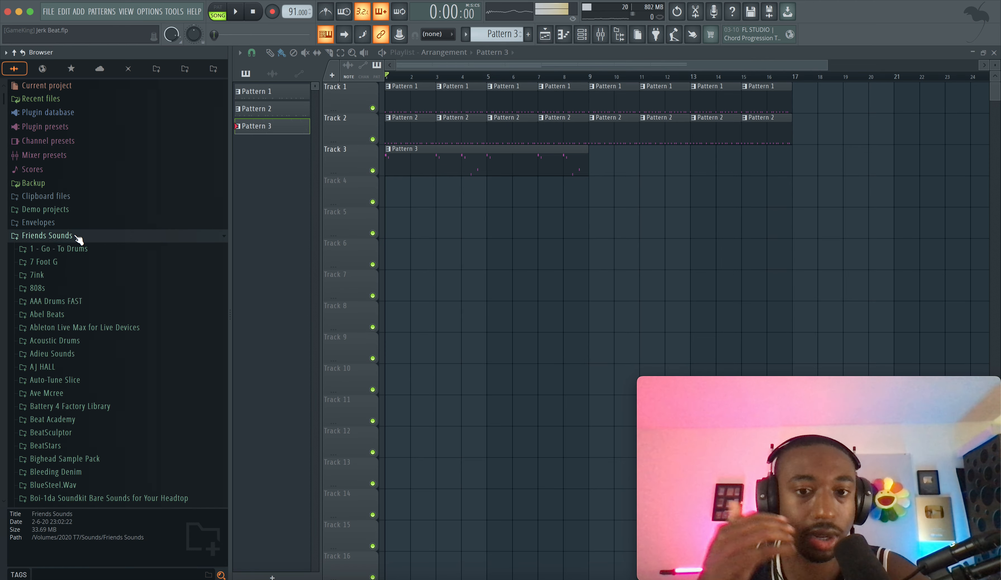
{"action": "key", "text": "super+s"}
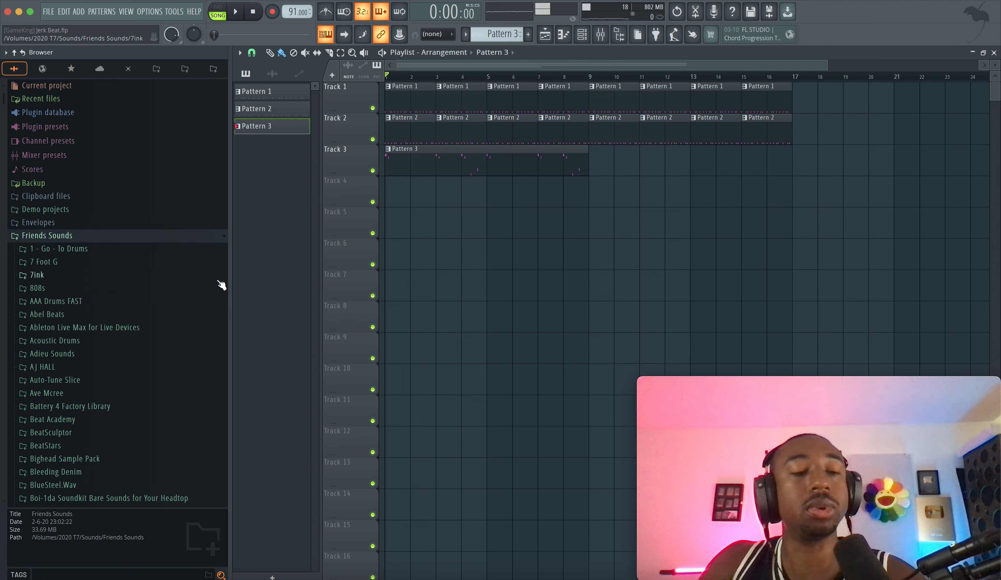
{"action": "left_click", "coordinate": [112, 250]}
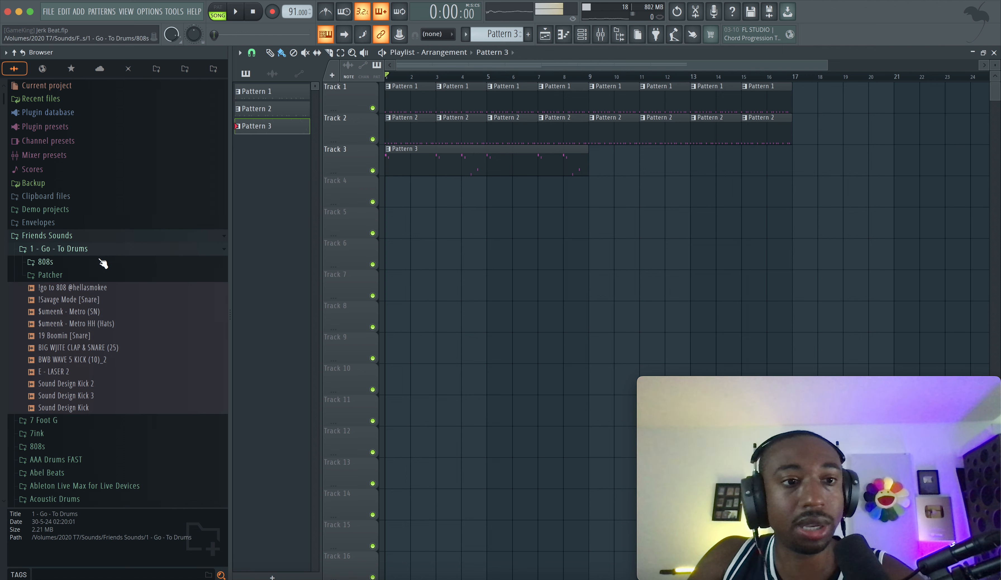
{"action": "left_click", "coordinate": [100, 262]}
Preview the 808 Day - Track 3 and Track 2 samples and compare them with the arrangement playing.
{"action": "left_click", "coordinate": [80, 122]}
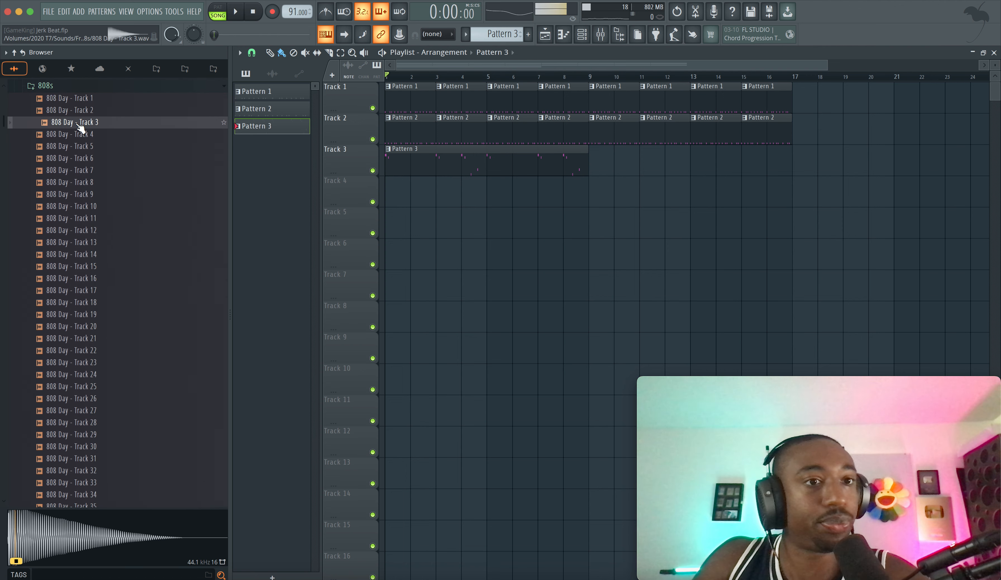
{"action": "left_click", "coordinate": [84, 110]}
{"action": "key", "text": "space"}
{"action": "key", "text": "space"}
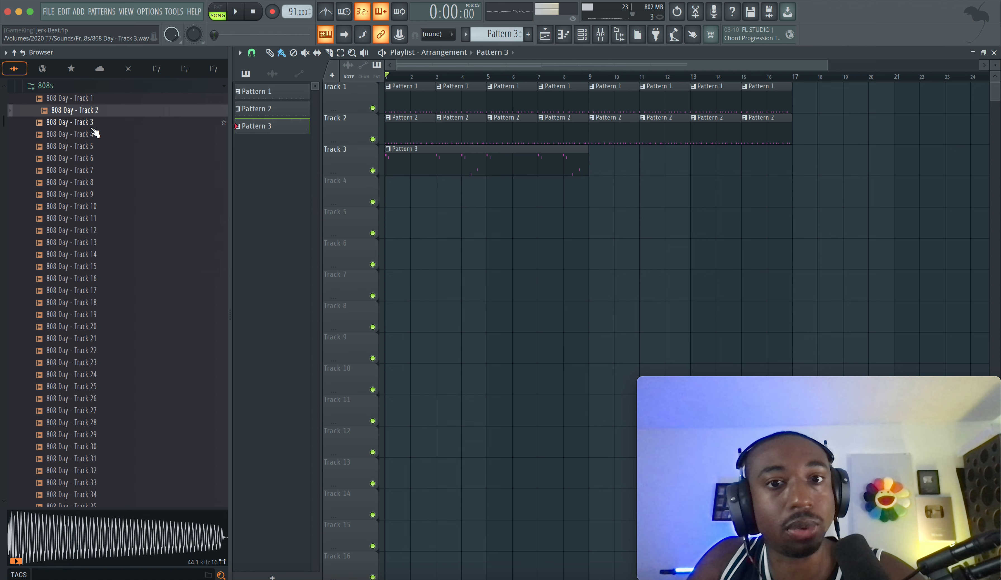
{"action": "key", "text": "space"}
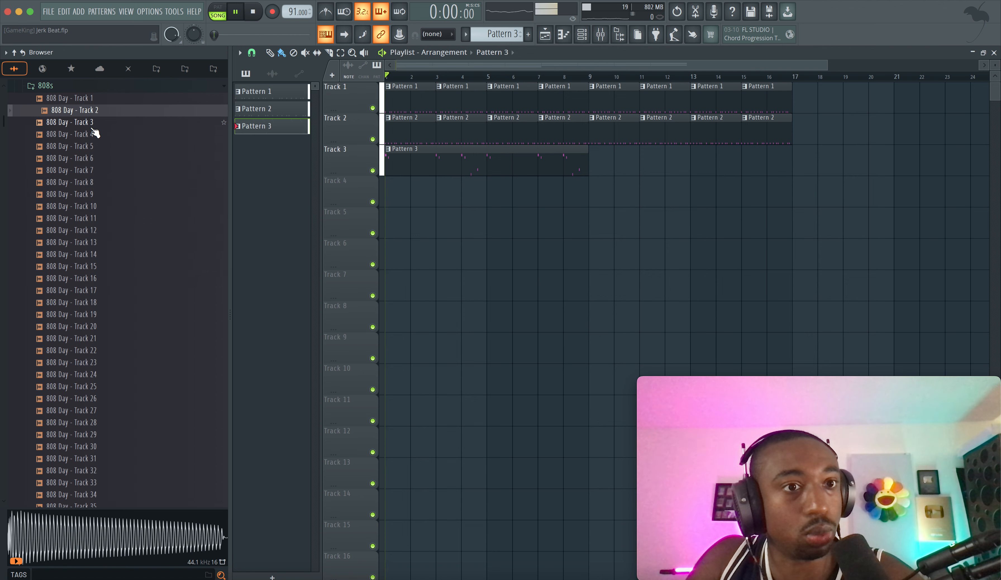
{"action": "left_click", "coordinate": [89, 123]}
{"action": "key", "text": "space"}
Load the 808 Day - Track 3 sample into a new channel and route it to mixer track 9.
{"action": "right_click", "coordinate": [91, 125]}
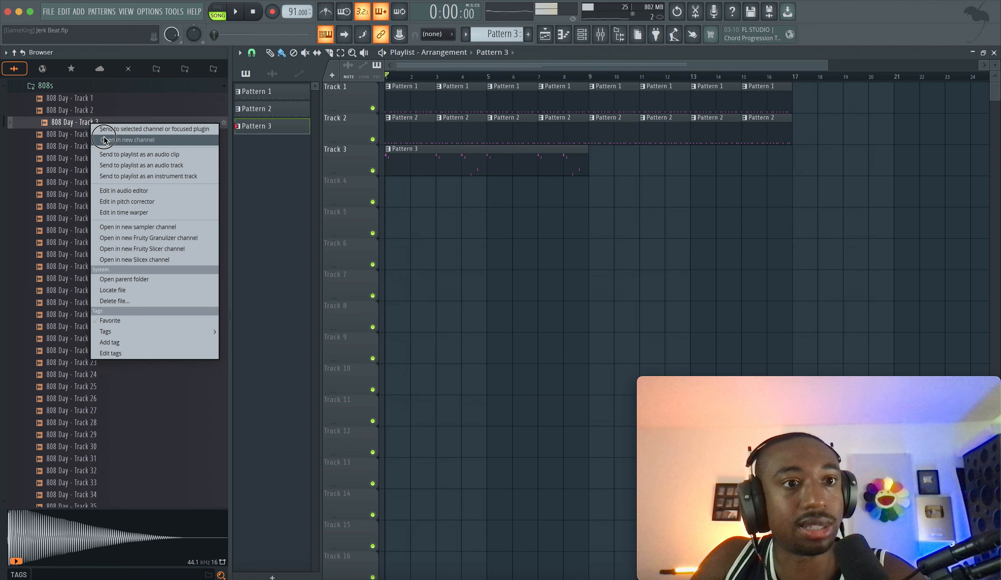
{"action": "left_click", "coordinate": [101, 139]}
{"action": "key", "text": "F9"}
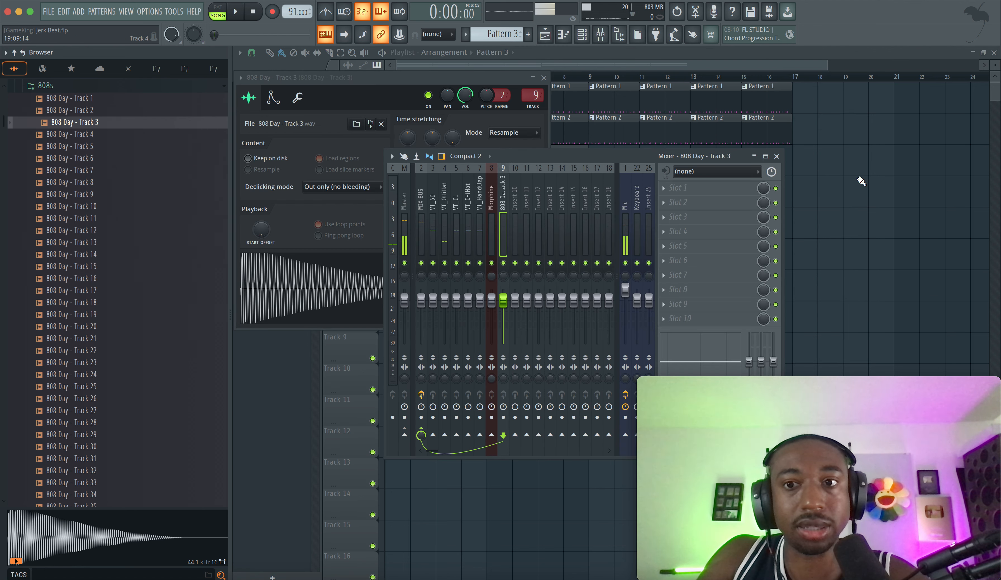
Close the sampler and mixer windows, show the channel rack, and switch to an empty Pattern 4.
{"action": "key", "text": "F12"}
{"action": "left_click", "coordinate": [588, 40]}
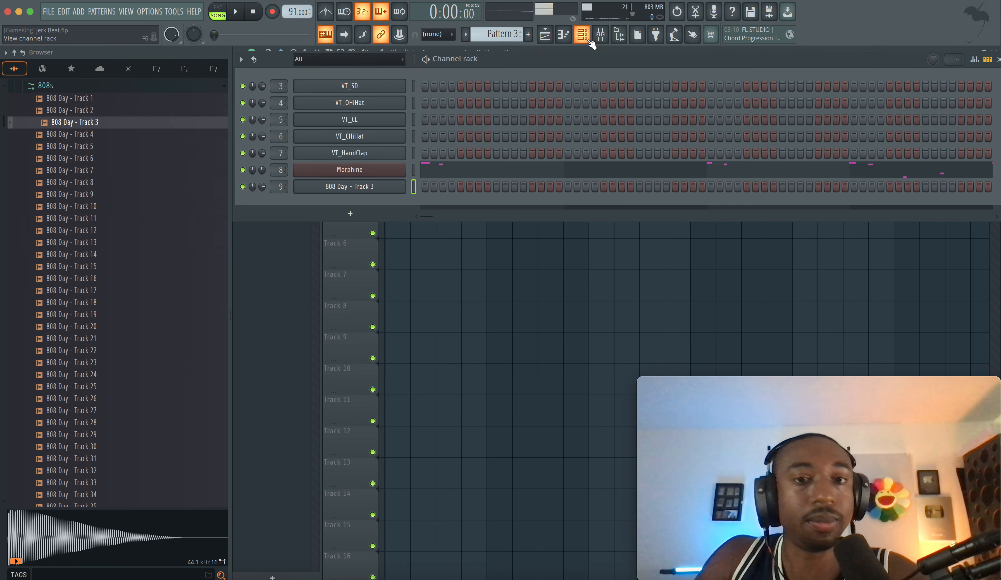
{"action": "left_click_drag", "start_coordinate": [509, 36], "coordinate": [509, 30]}
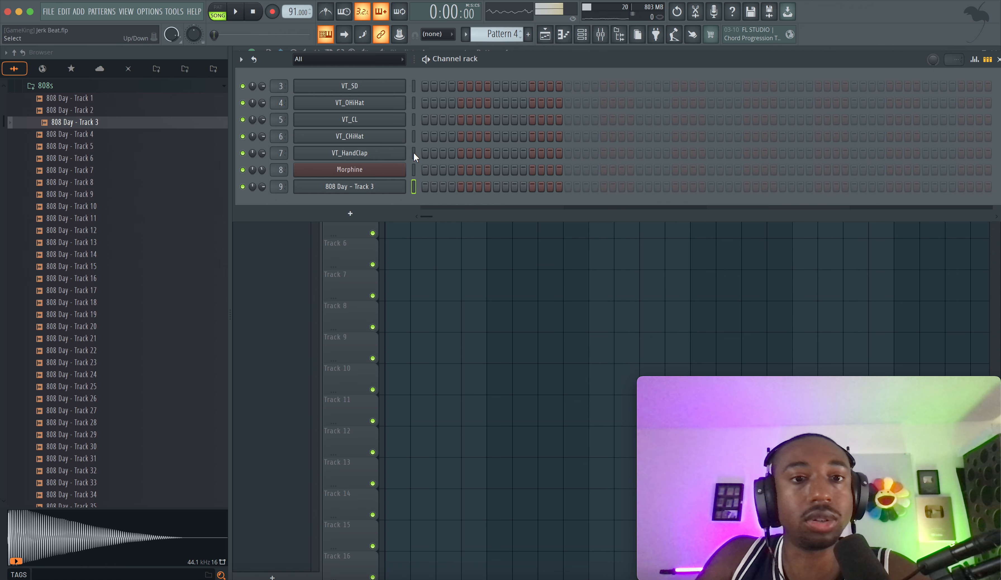
In Pattern 4, turn on the metronome and pattern playback, and place 808 Day - Track 3 hits on steps 1, 4, 7, 11 and 14.
{"action": "left_click", "coordinate": [424, 186]}
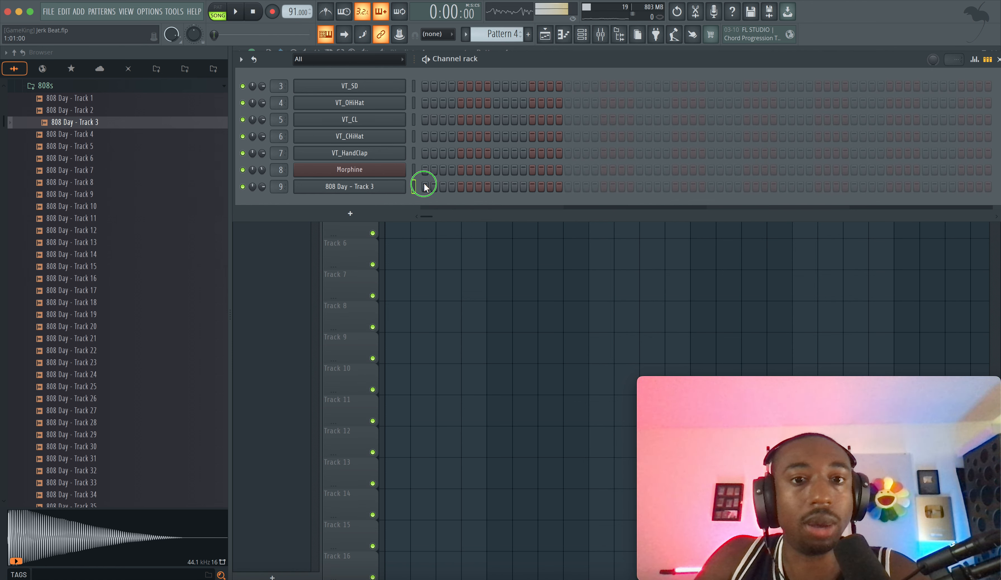
{"action": "left_click", "coordinate": [425, 190]}
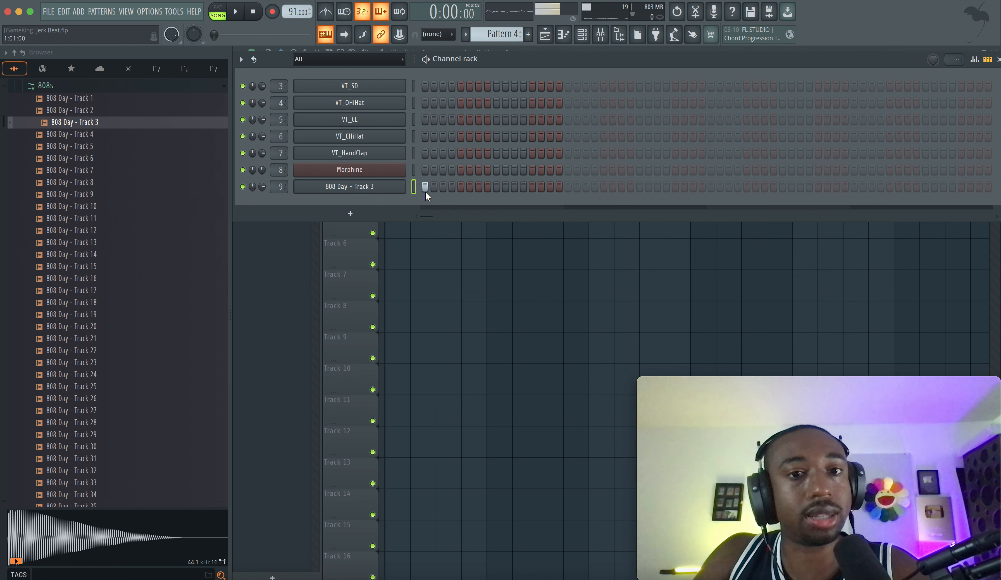
{"action": "left_click", "coordinate": [619, 35]}
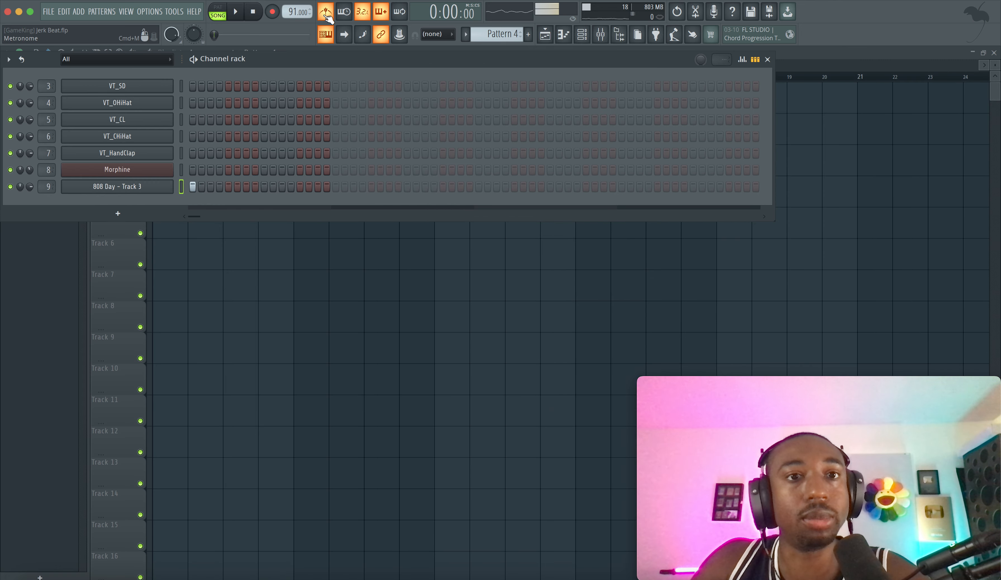
{"action": "left_click", "coordinate": [222, 16]}
{"action": "left_click", "coordinate": [220, 186]}
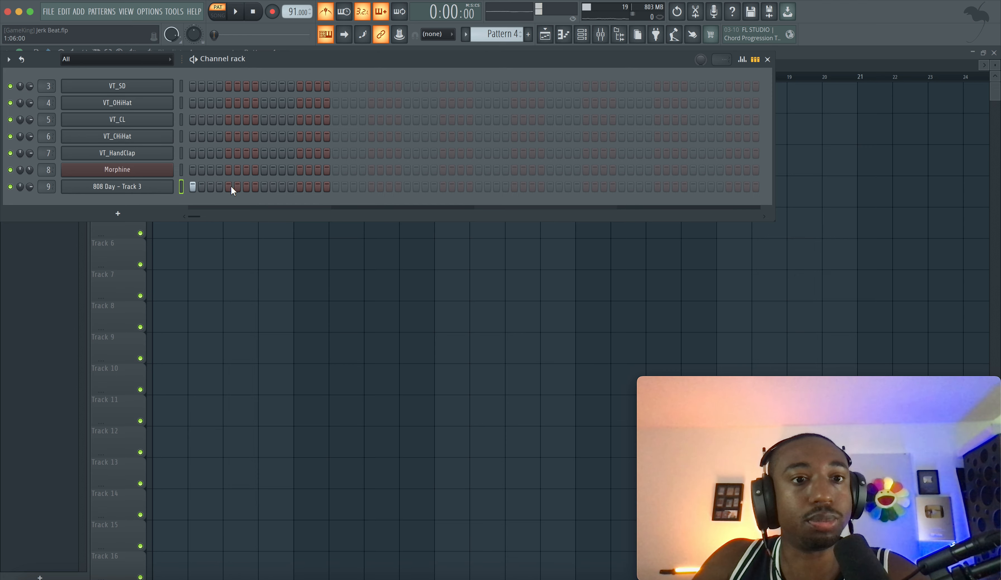
{"action": "key", "text": "space"}
{"action": "left_click", "coordinate": [282, 186]}
{"action": "left_click", "coordinate": [308, 186]}
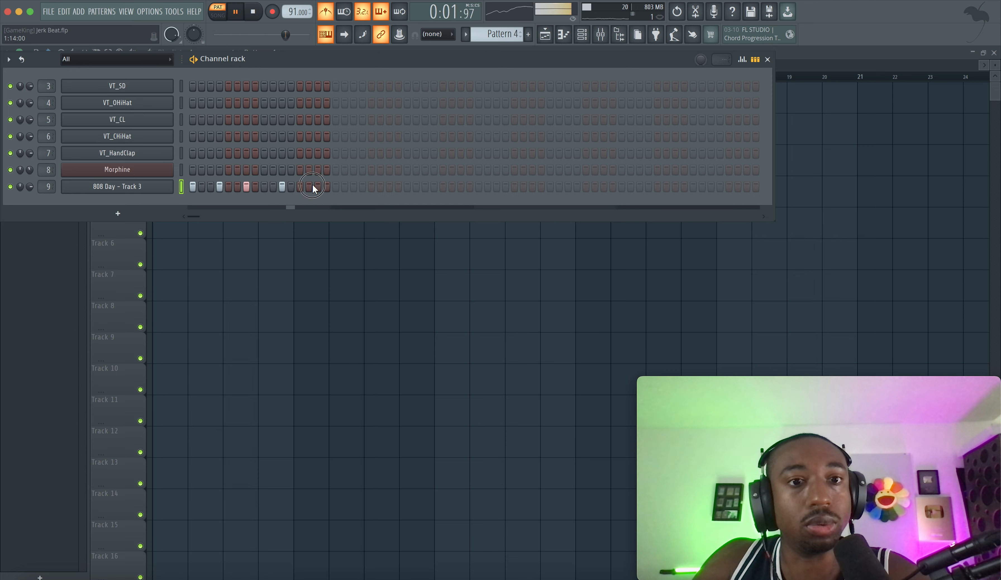
Extend the 808 rhythm into the second bar with hits on steps 17, 20, 23, 27 and 30, auditioning the loop.
{"action": "key", "text": "space"}
{"action": "left_click", "coordinate": [335, 186]}
{"action": "key", "text": "space"}
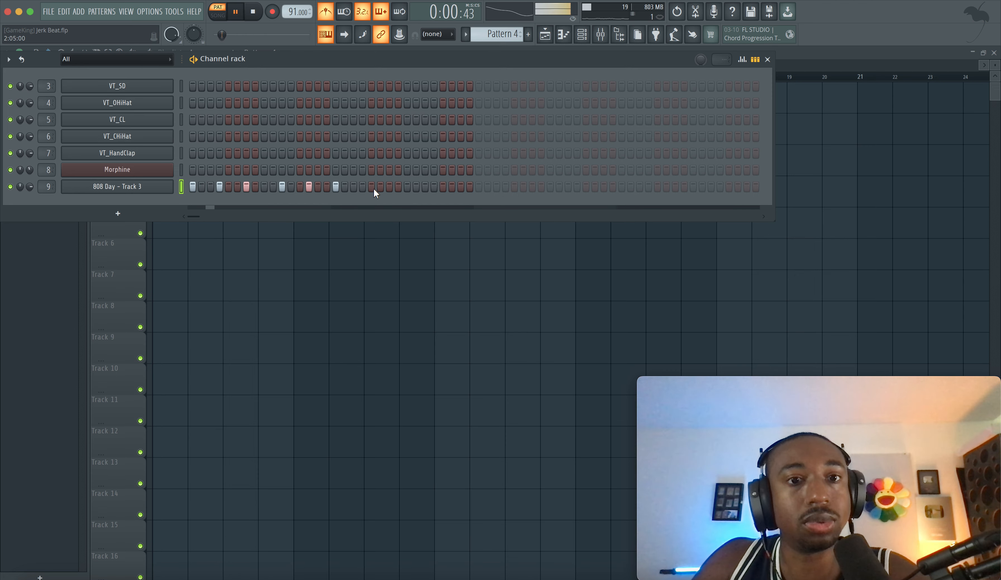
{"action": "key", "text": "space"}
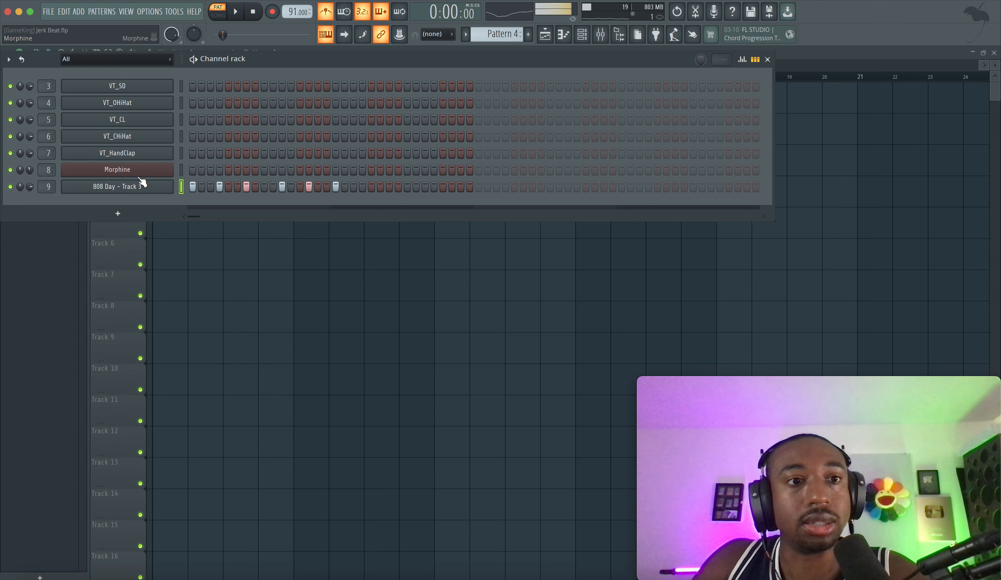
{"action": "right_click", "coordinate": [141, 189]}
{"action": "left_click", "coordinate": [158, 195]}
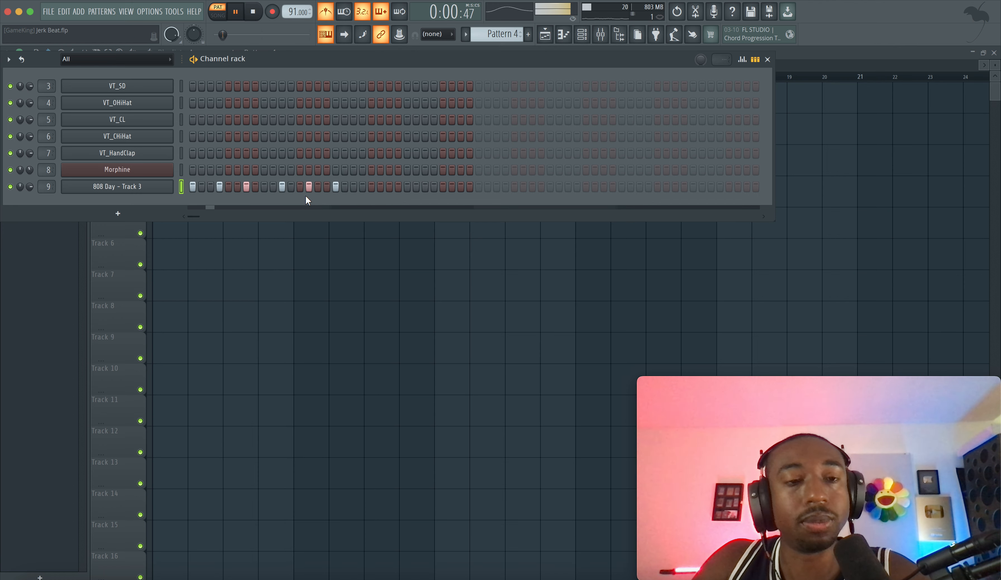
{"action": "left_click", "coordinate": [362, 186]}
{"action": "left_click", "coordinate": [389, 186]}
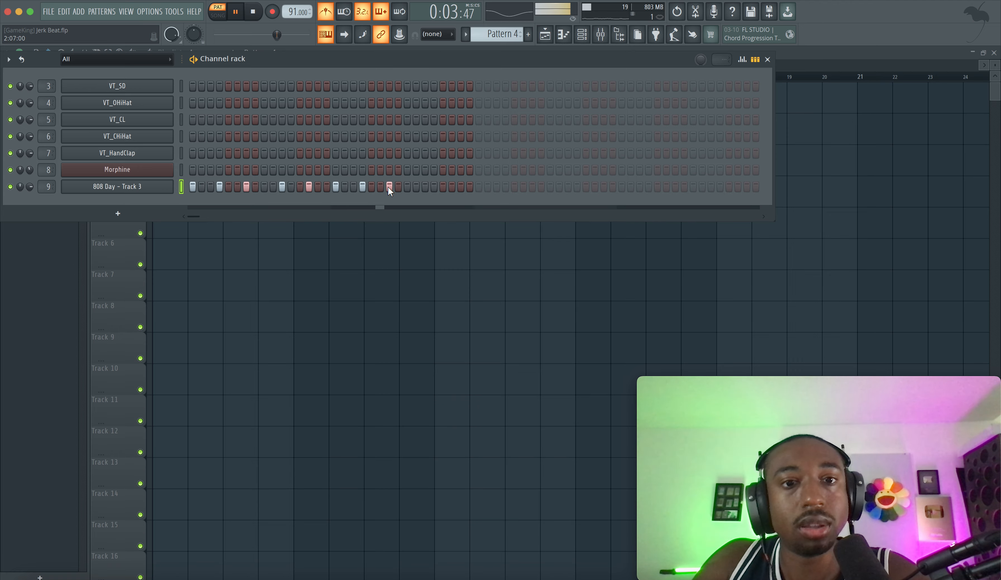
{"action": "left_click", "coordinate": [452, 186]}
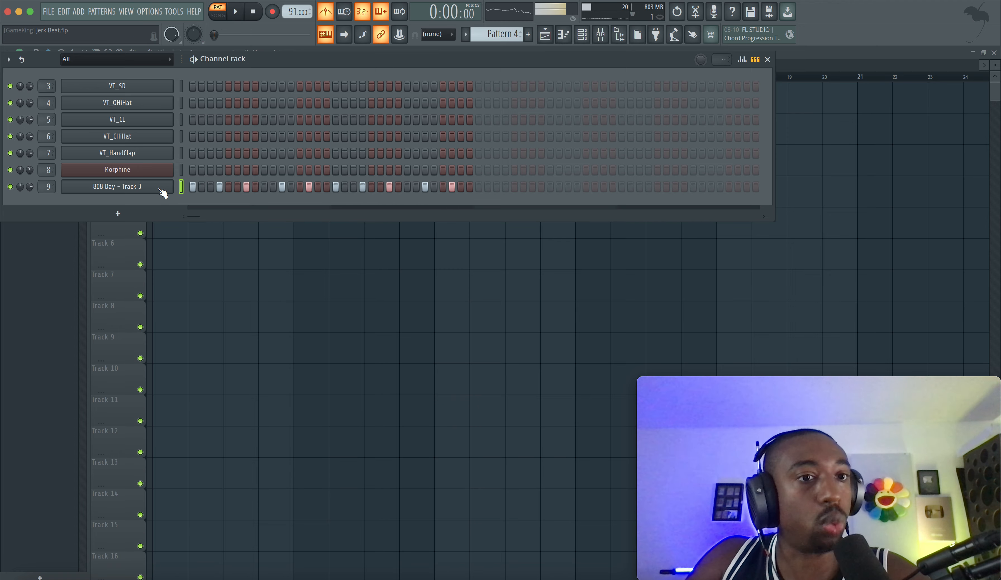
Open the 808 channel's piano roll, audition the key, and transpose all the C5 notes up to E6, playing the pattern.
{"action": "right_click", "coordinate": [158, 187]}
{"action": "left_click", "coordinate": [190, 186]}
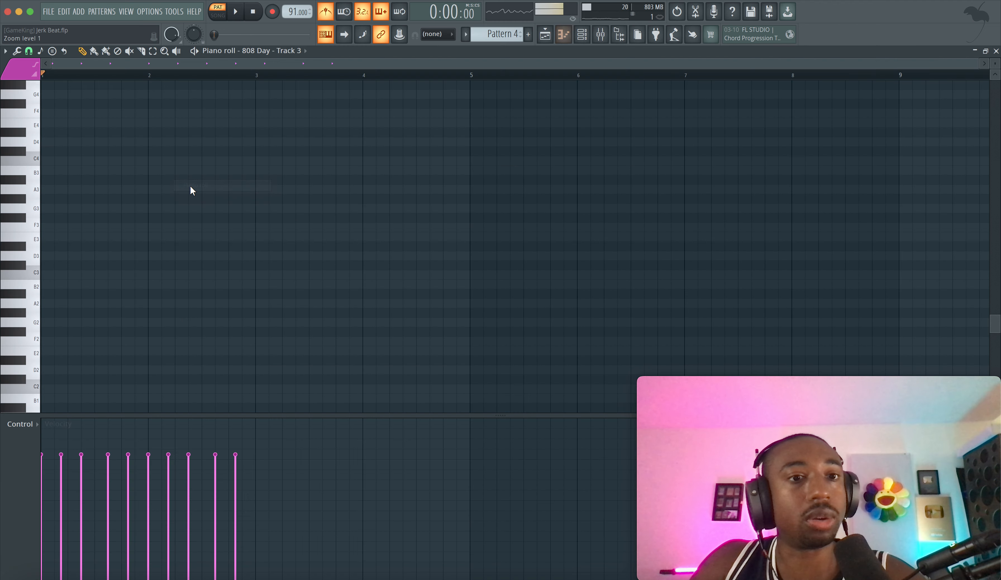
{"action": "scroll", "coordinate": [131, 192], "scroll_direction": "up", "scroll_amount": 6}
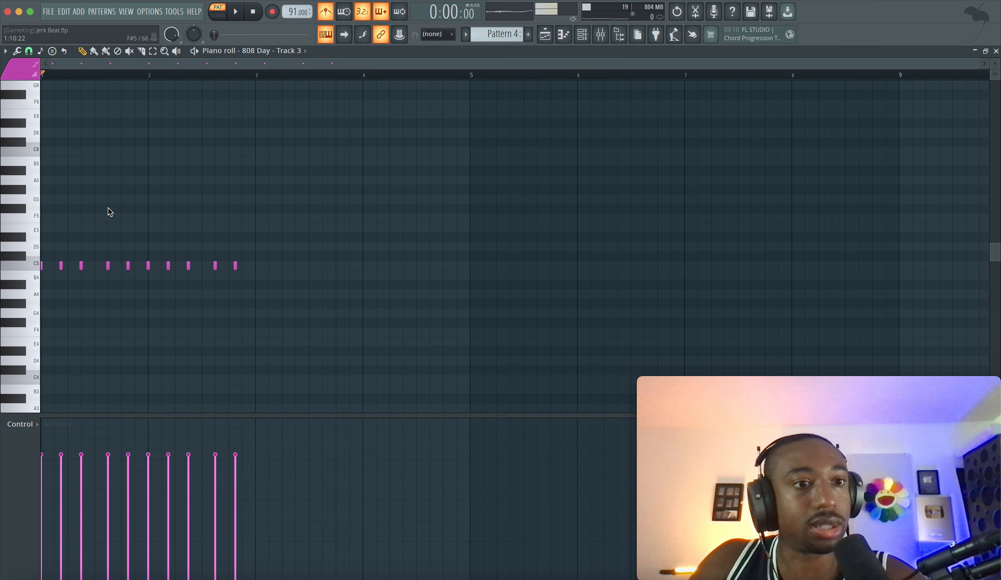
{"action": "left_click", "coordinate": [49, 171]}
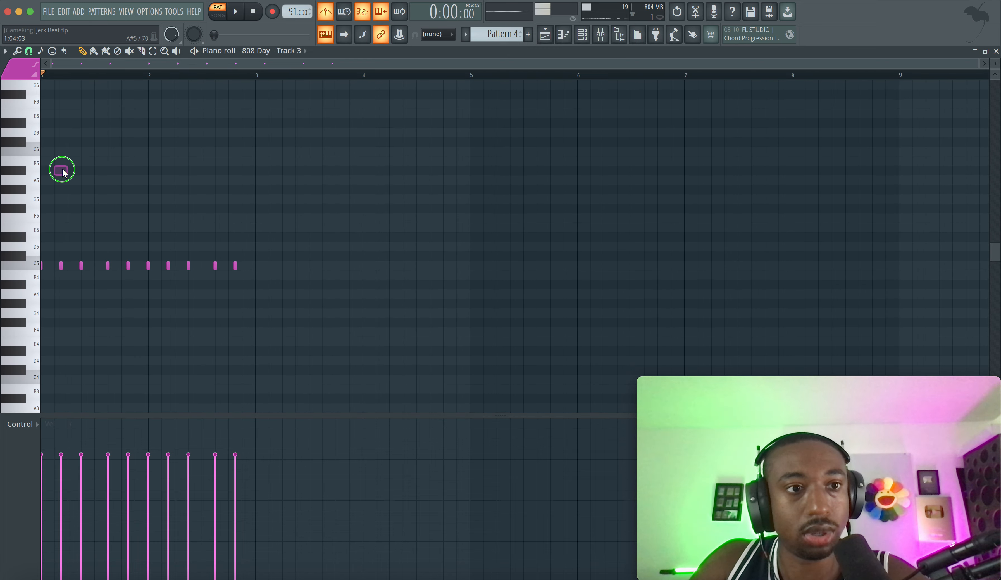
{"action": "left_click", "coordinate": [19, 106]}
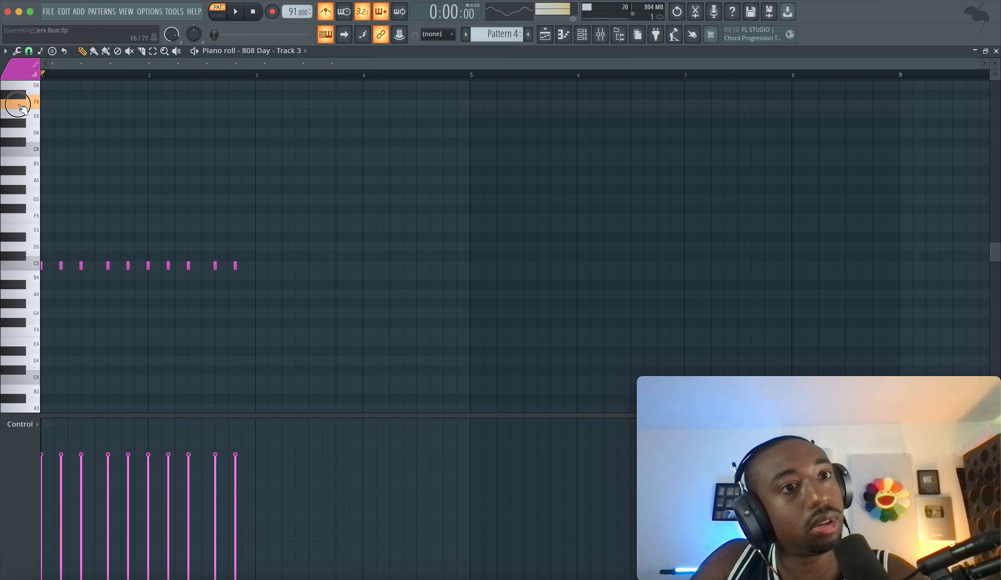
{"action": "left_click", "coordinate": [19, 116]}
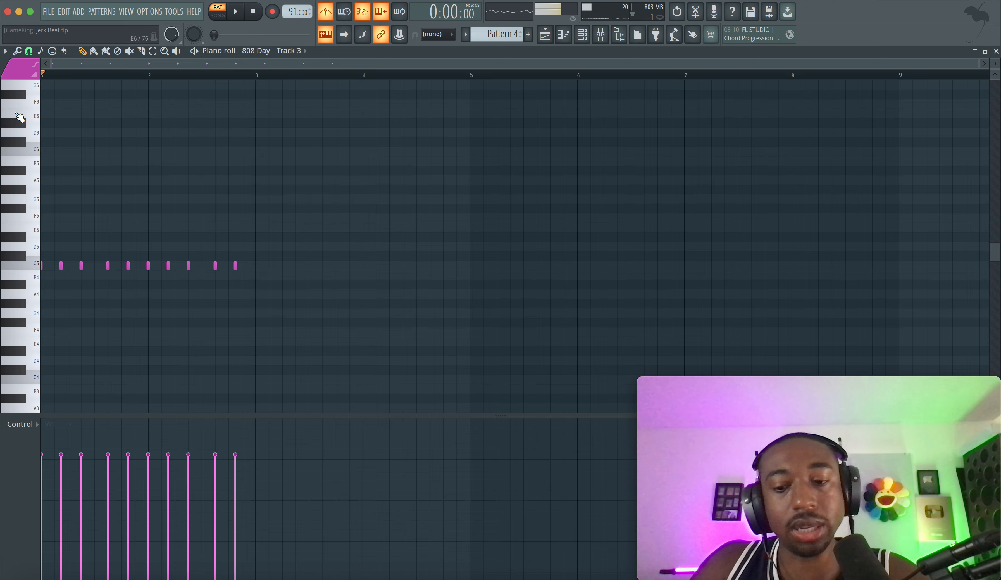
{"action": "key", "text": "shift+Up"}
{"action": "key", "text": "shift+Up"}
{"action": "key", "text": "space"}
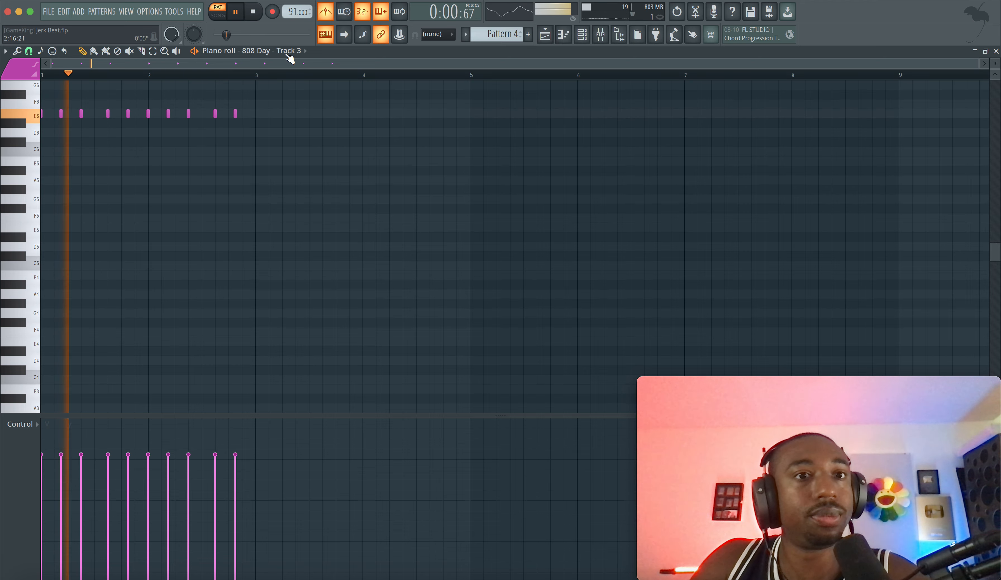
Turn off the metronome, switch to song mode, and repeat Pattern 4 four times on playlist Track 4 across bars 1 to 8.
{"action": "left_click", "coordinate": [336, 11]}
{"action": "key", "text": "space"}
{"action": "key", "text": "l"}
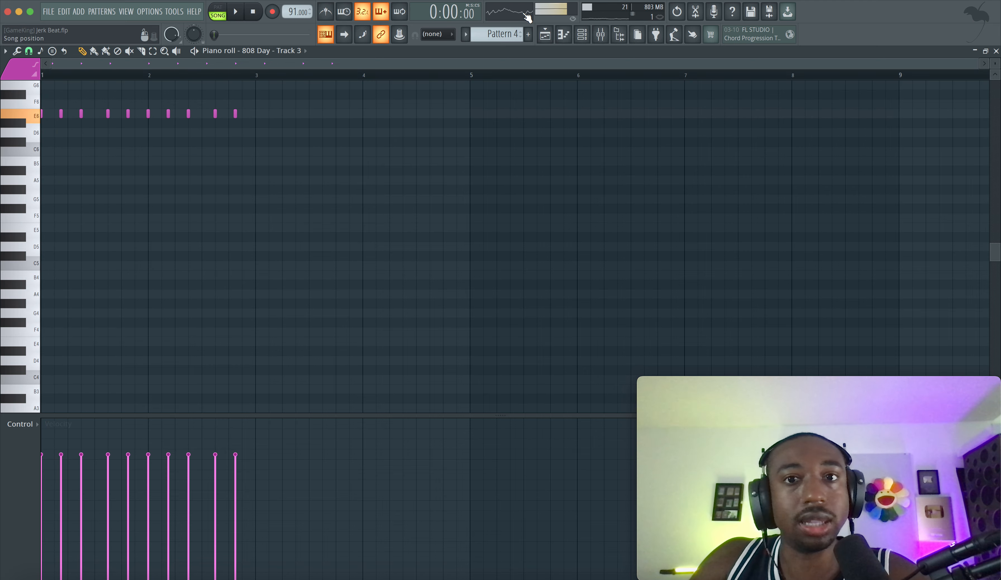
{"action": "left_click", "coordinate": [546, 34]}
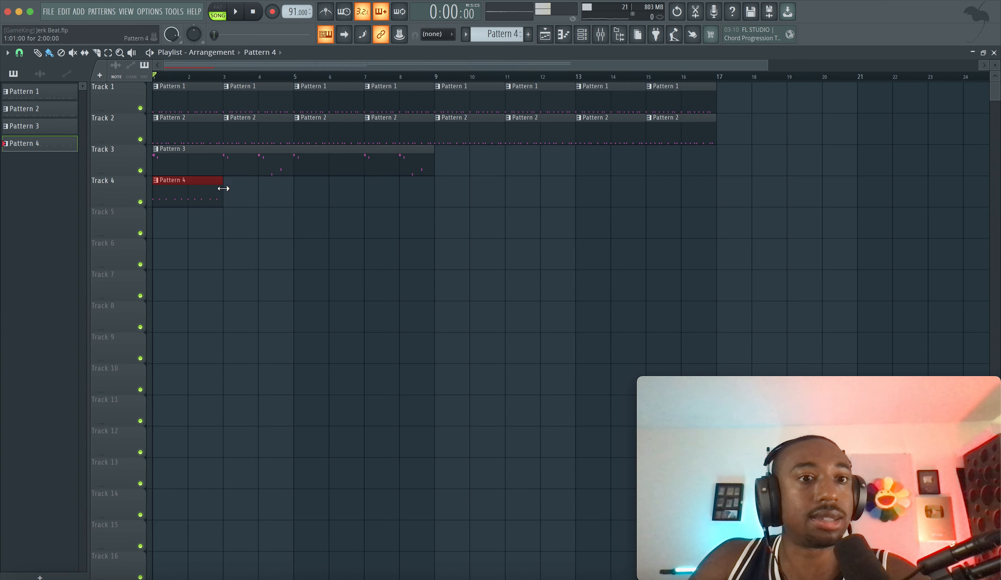
{"action": "left_click_drag", "start_coordinate": [238, 200], "coordinate": [189, 191]}
{"action": "key", "text": "super+b"}
{"action": "left_click", "coordinate": [238, 12]}
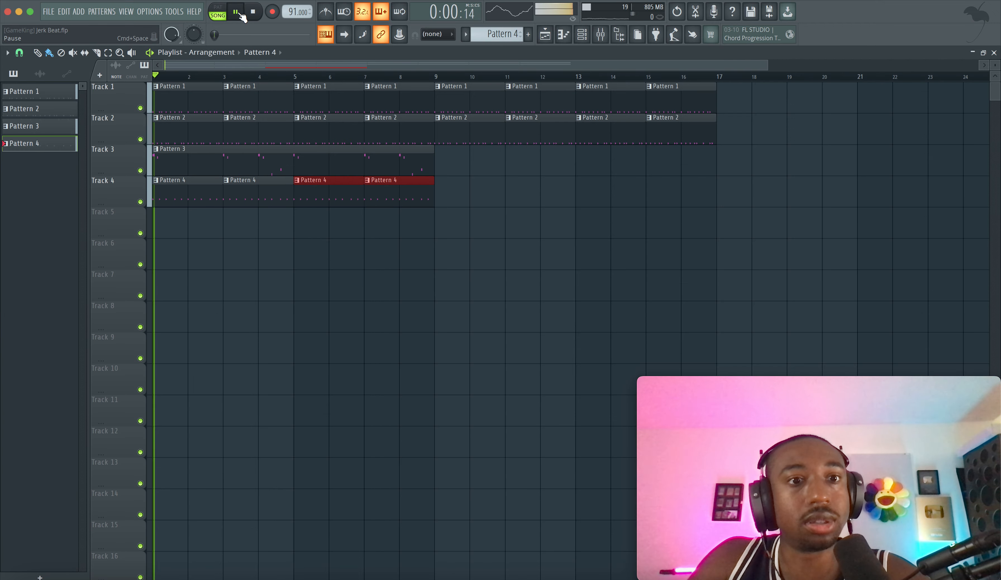
Lower the 808 notes by one octave to E5 in the piano roll and listen to them with the arrangement.
{"action": "left_click", "coordinate": [536, 120]}
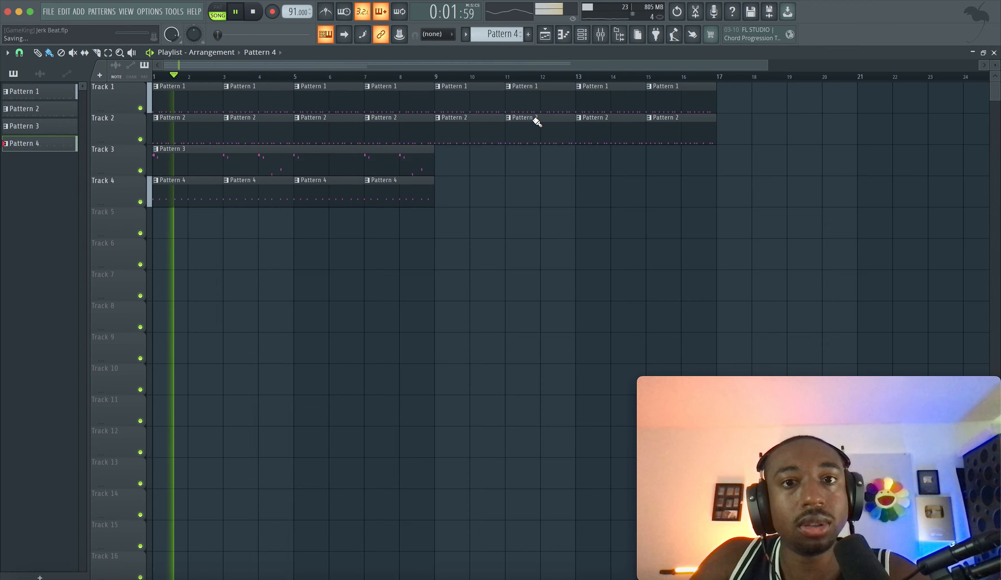
{"action": "left_click", "coordinate": [582, 35]}
{"action": "key", "text": "space"}
{"action": "right_click", "coordinate": [157, 186]}
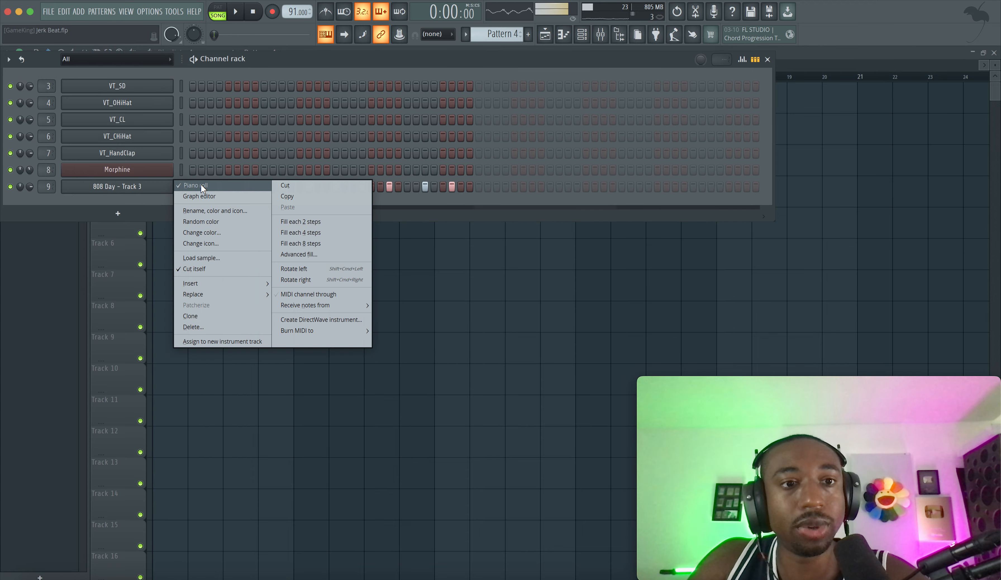
{"action": "right_click", "coordinate": [163, 183]}
{"action": "left_click", "coordinate": [197, 187]}
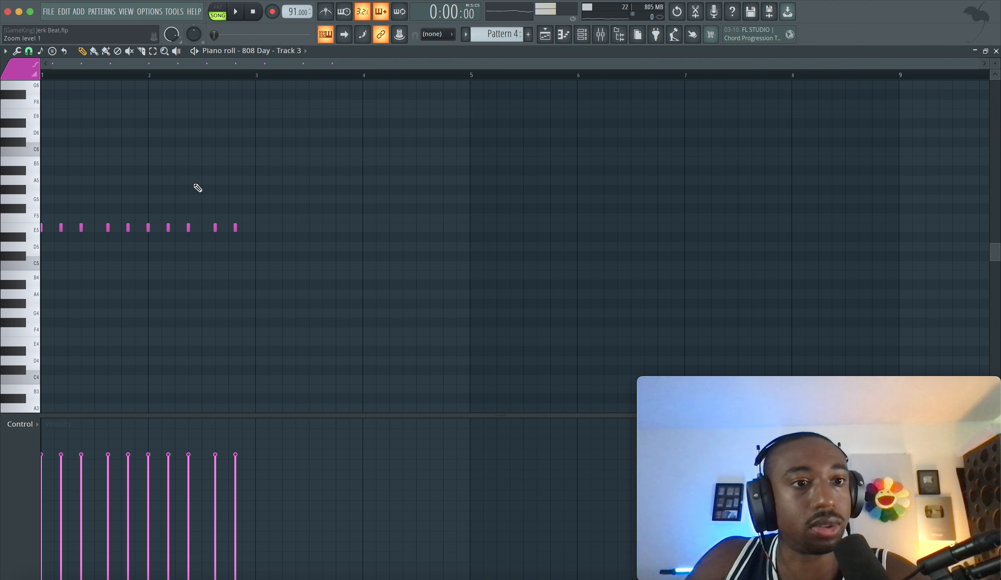
{"action": "key", "text": "space"}
{"action": "left_click", "coordinate": [545, 35]}
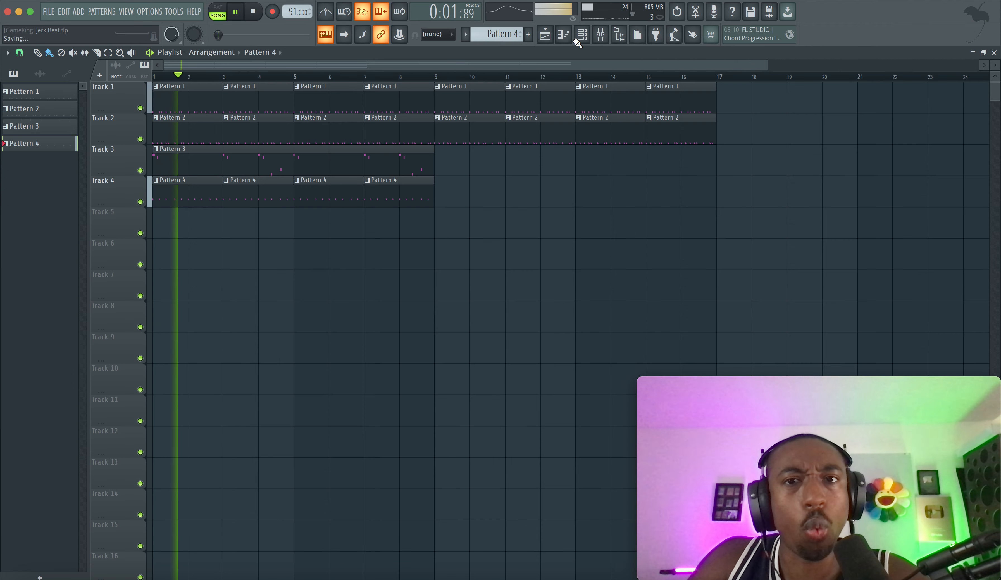
{"action": "key", "text": "space"}
Enable the 808 sampler's volume envelope with maximum hold, no decay, sustain or release, and a 0% attack time.
{"action": "key", "text": "F6"}
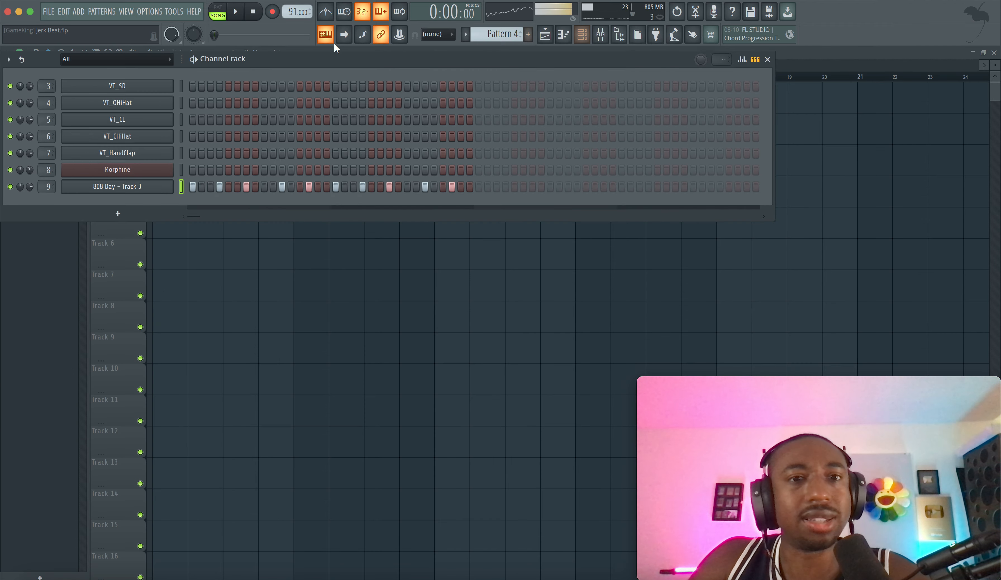
{"action": "left_click", "coordinate": [164, 189]}
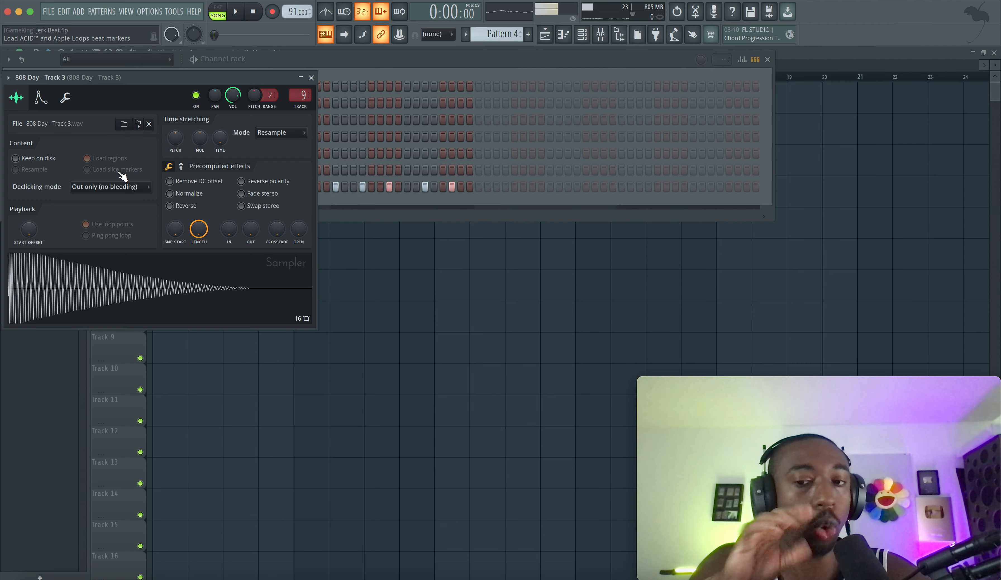
{"action": "left_click", "coordinate": [40, 98]}
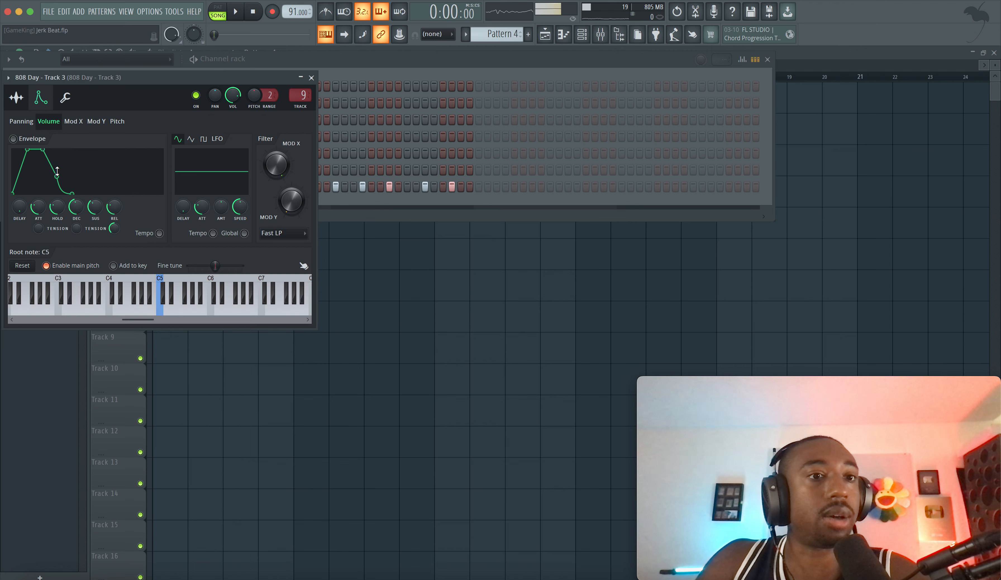
{"action": "left_click_drag", "start_coordinate": [57, 206], "coordinate": [57, 222]}
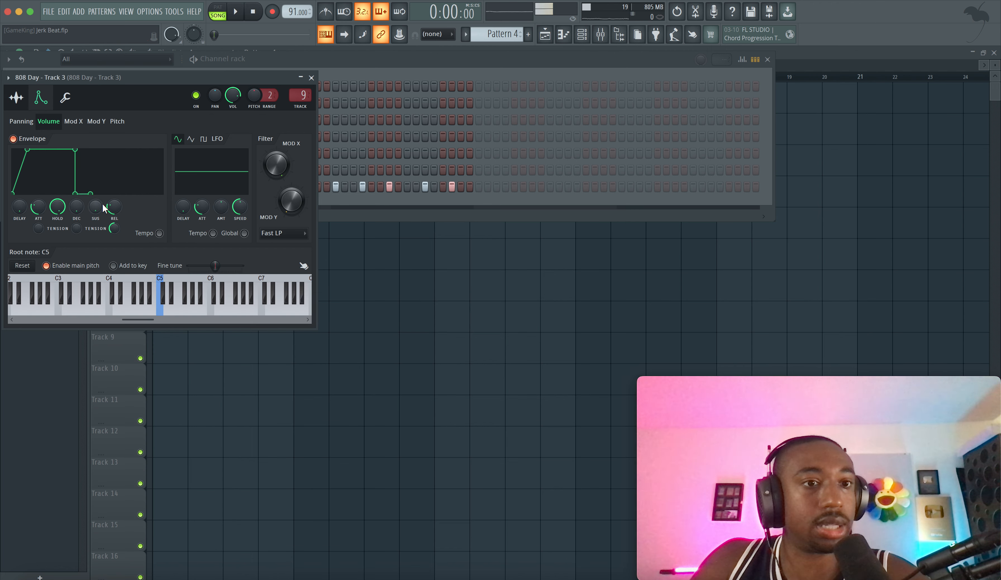
{"action": "left_click_drag", "start_coordinate": [39, 206], "coordinate": [39, 219]}
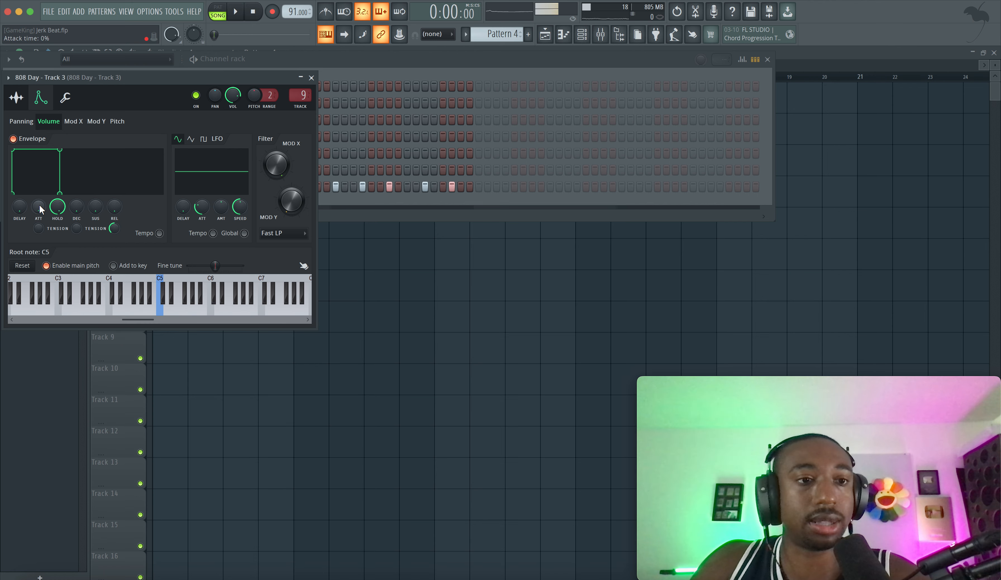
Review the 808 sample's waveform, and set the volume envelope's attack time to 6% while auditioning the arrangement.
{"action": "left_click", "coordinate": [25, 105]}
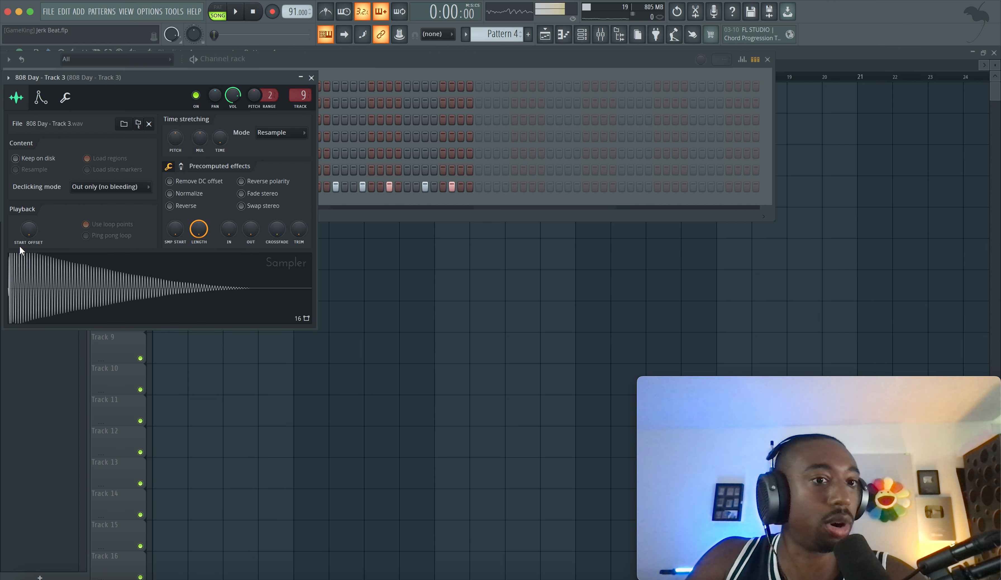
{"action": "left_click", "coordinate": [40, 98]}
{"action": "left_click_drag", "start_coordinate": [38, 206], "coordinate": [39, 203]}
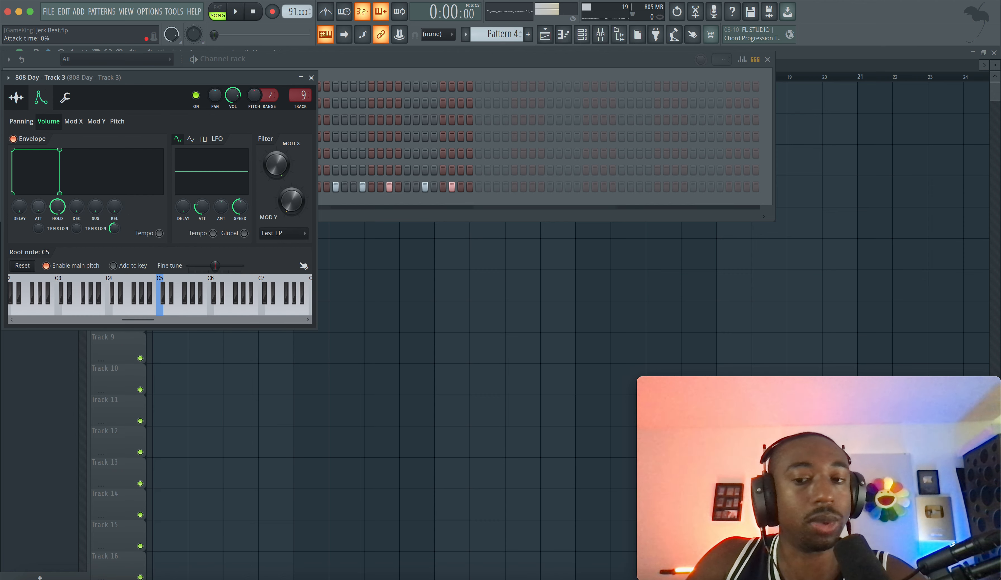
{"action": "key", "text": "space"}
{"action": "left_click_drag", "start_coordinate": [38, 206], "coordinate": [38, 200]}
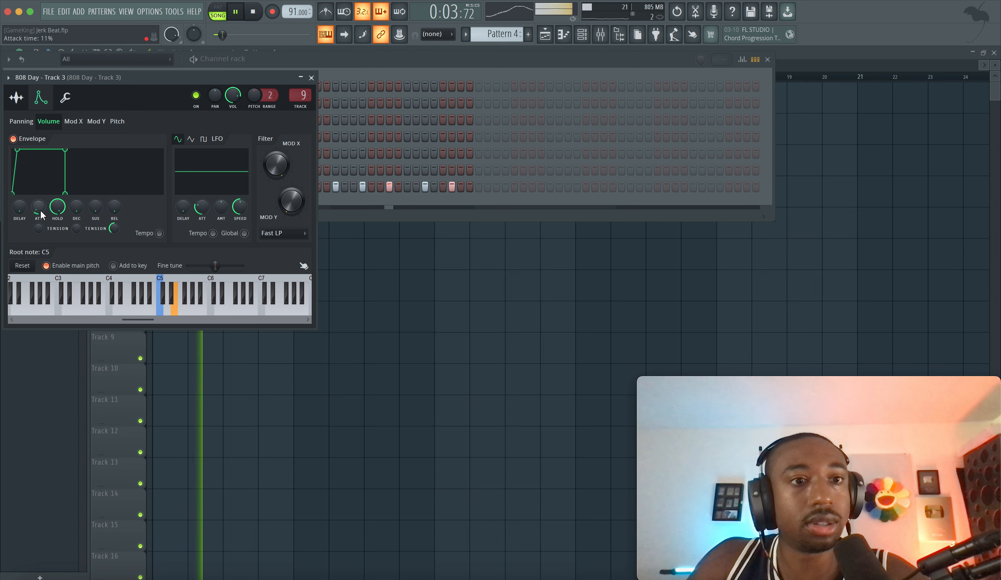
{"action": "key", "text": "space"}
{"action": "left_click_drag", "start_coordinate": [41, 212], "coordinate": [41, 214]}
{"action": "key", "text": "space"}
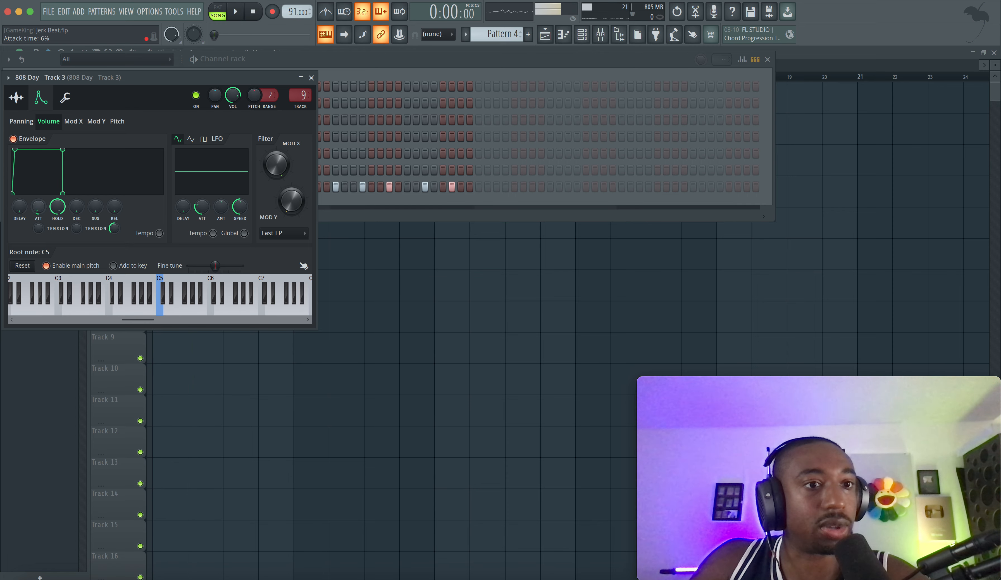
Close the 808 sampler and listen to the arrangement, checking the playlist and the channel rack.
{"action": "left_click", "coordinate": [311, 77]}
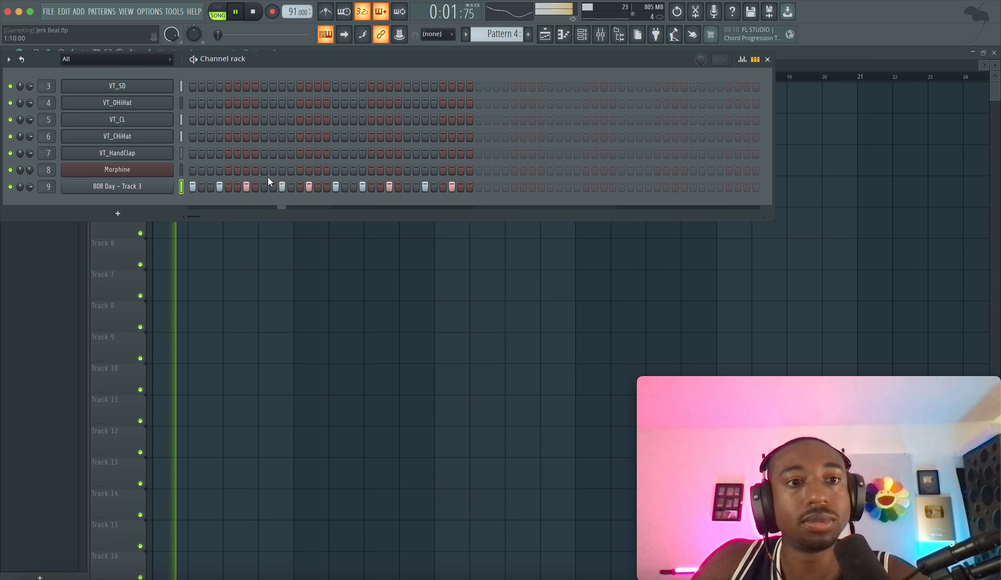
{"action": "key", "text": "F6"}
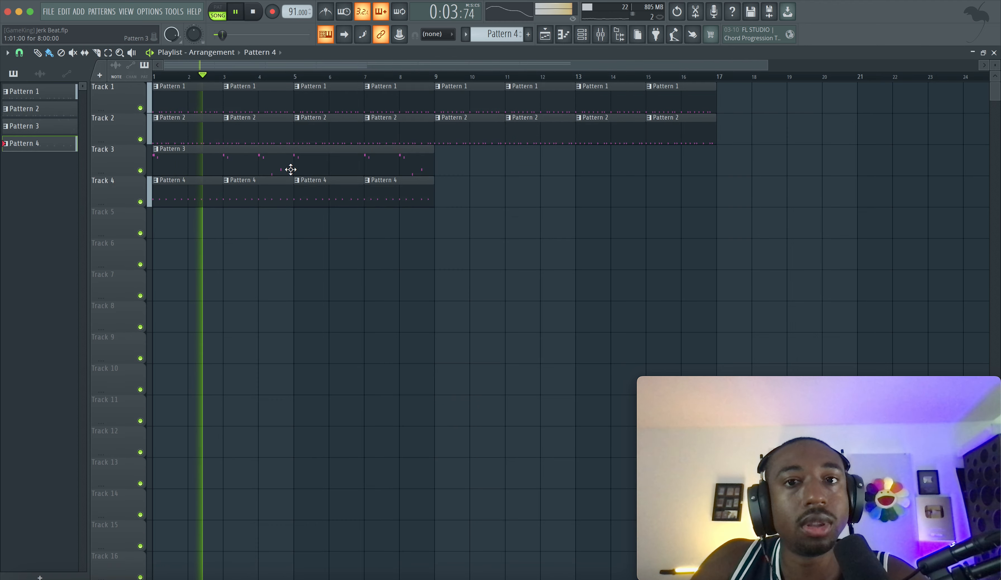
{"action": "left_click", "coordinate": [582, 34]}
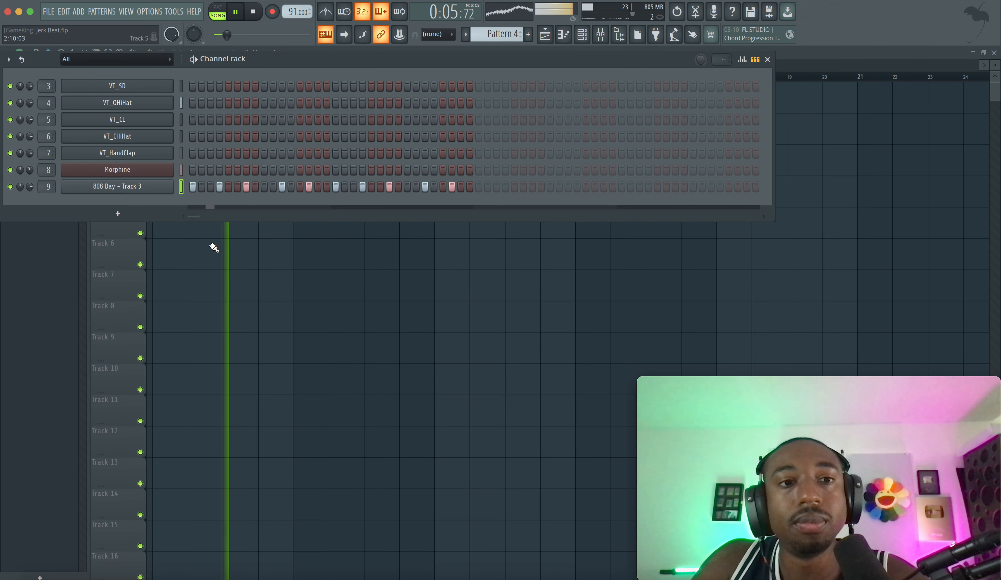
Stop playback and make the Pattern 4 clip at bar 3 on Track 4 unique in the playlist.
{"action": "key", "text": "F6"}
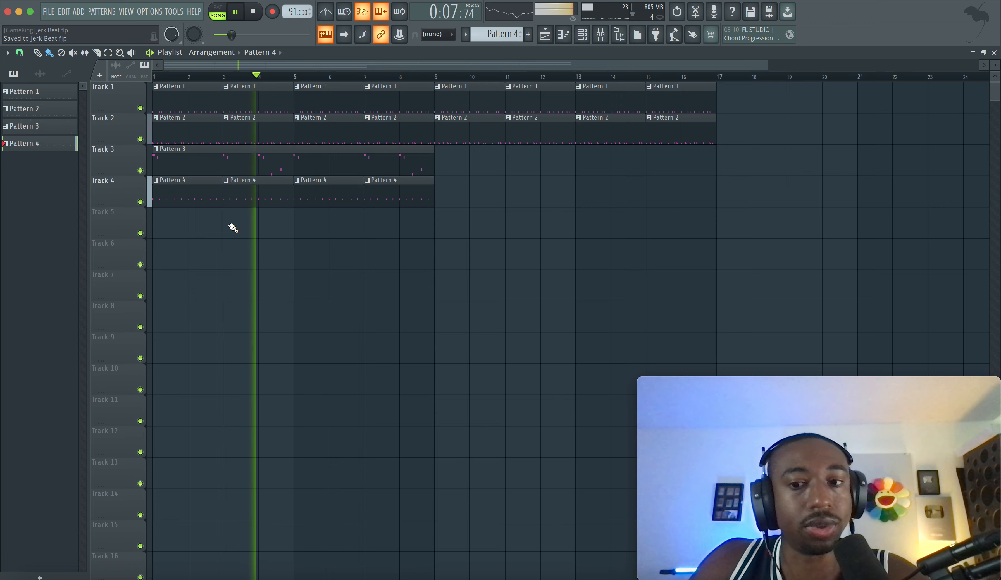
{"action": "key", "text": "space"}
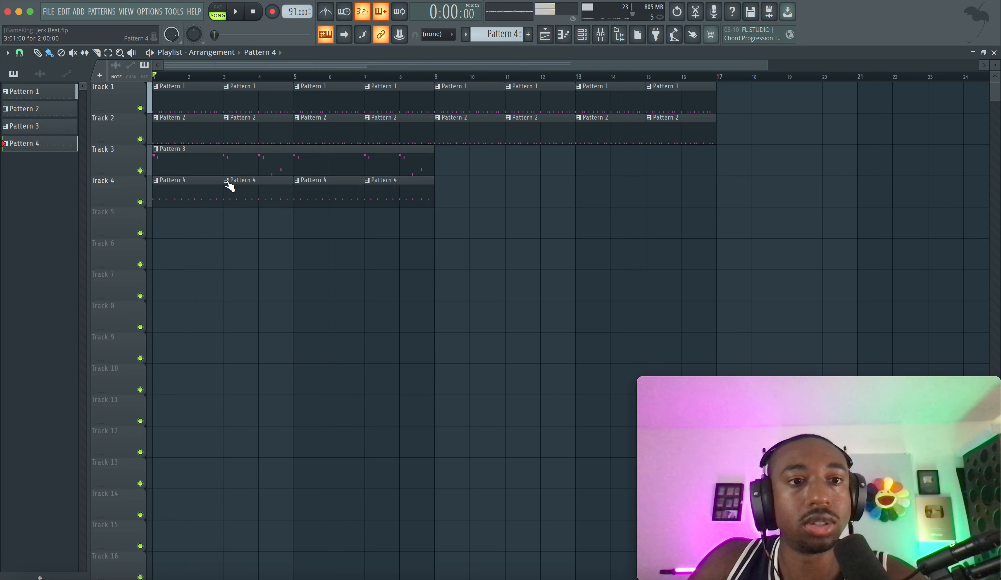
{"action": "left_click", "coordinate": [226, 180]}
{"action": "left_click", "coordinate": [249, 287]}
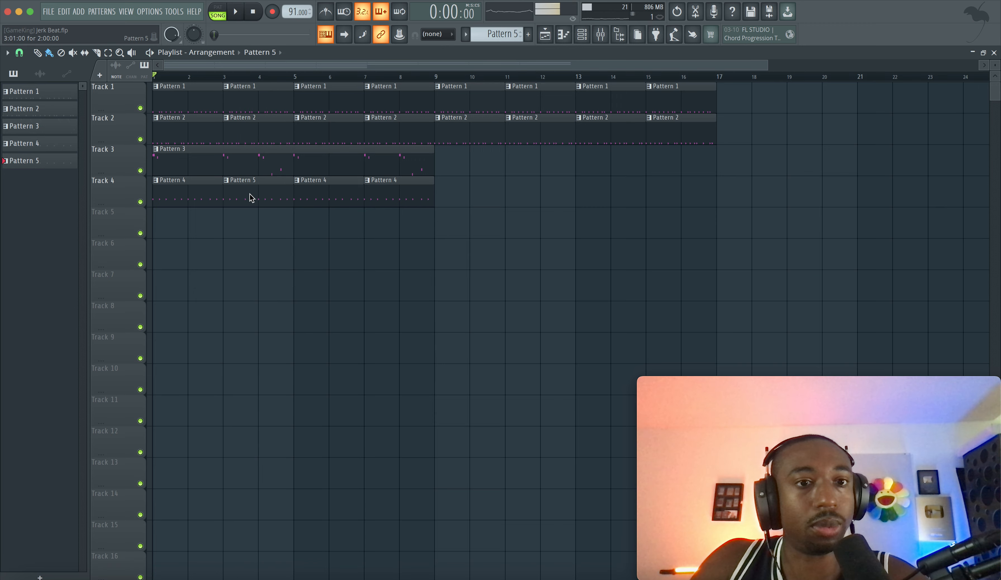
Add an 808 hit on step 31 of Pattern 5 while looping bars 3 and 4, and clear the loop selection.
{"action": "double_click", "coordinate": [249, 194]}
{"action": "key", "text": "F6"}
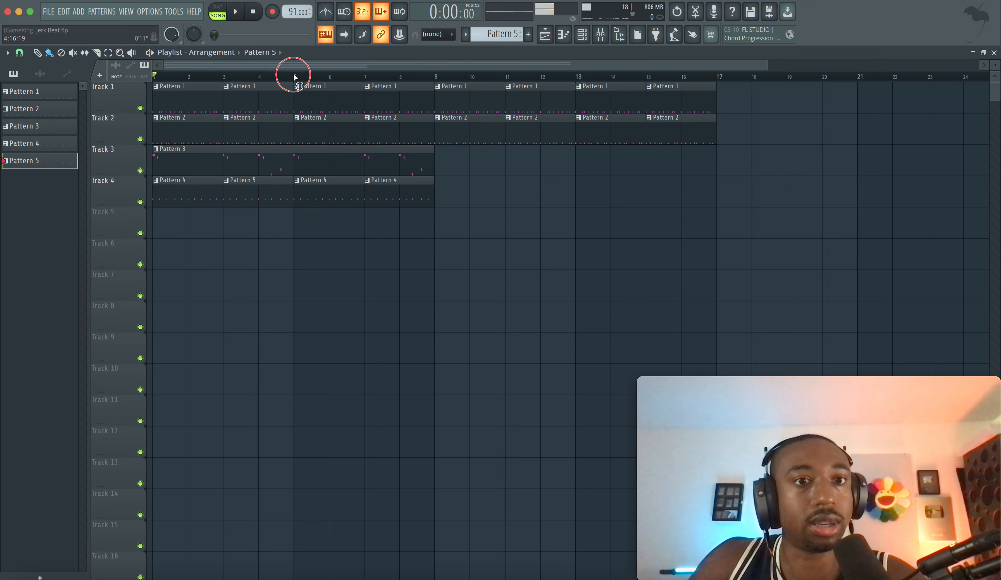
{"action": "left_click_drag", "start_coordinate": [295, 77], "coordinate": [225, 77]}
{"action": "key", "text": "space"}
{"action": "key", "text": "F6"}
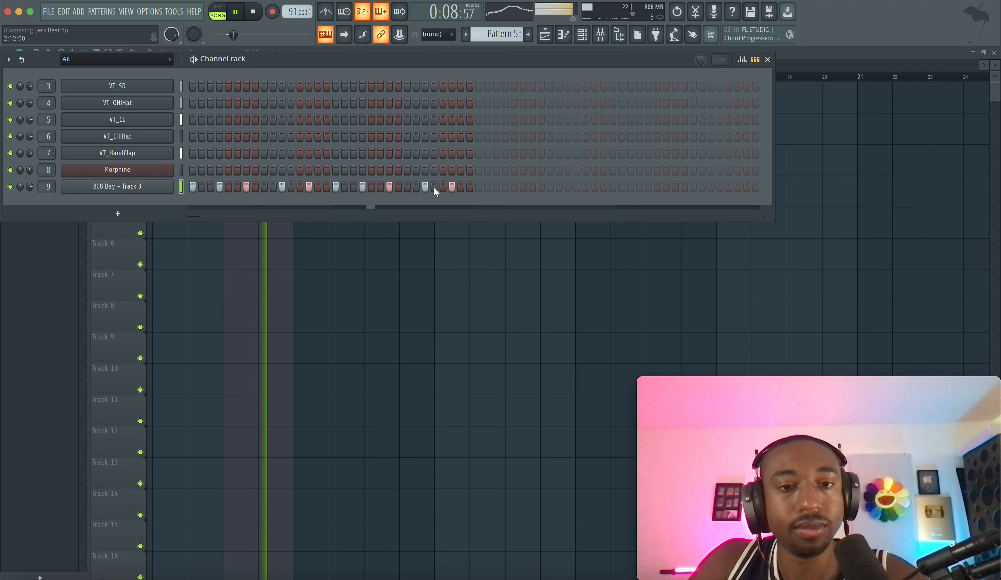
{"action": "left_click", "coordinate": [459, 186]}
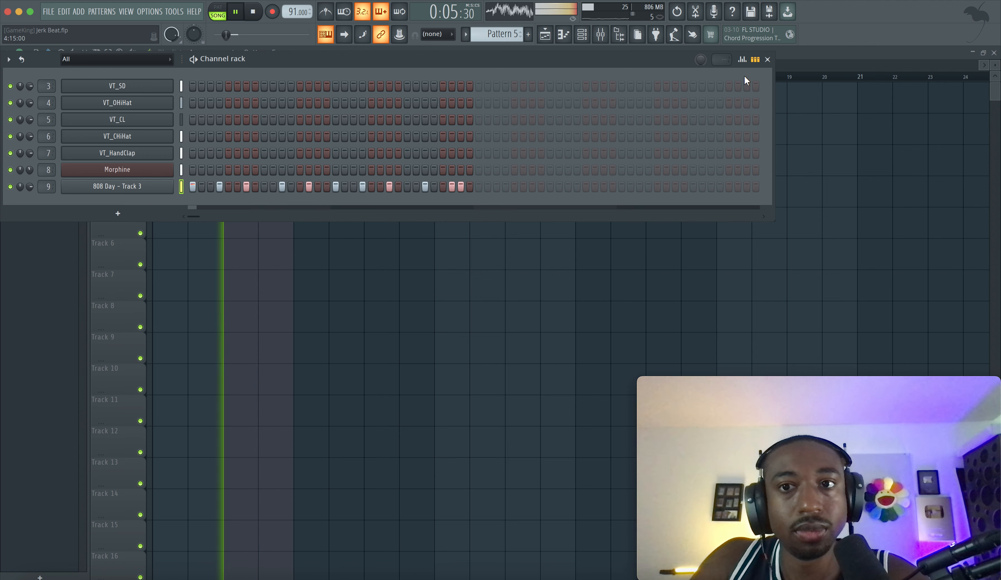
{"action": "key", "text": "space"}
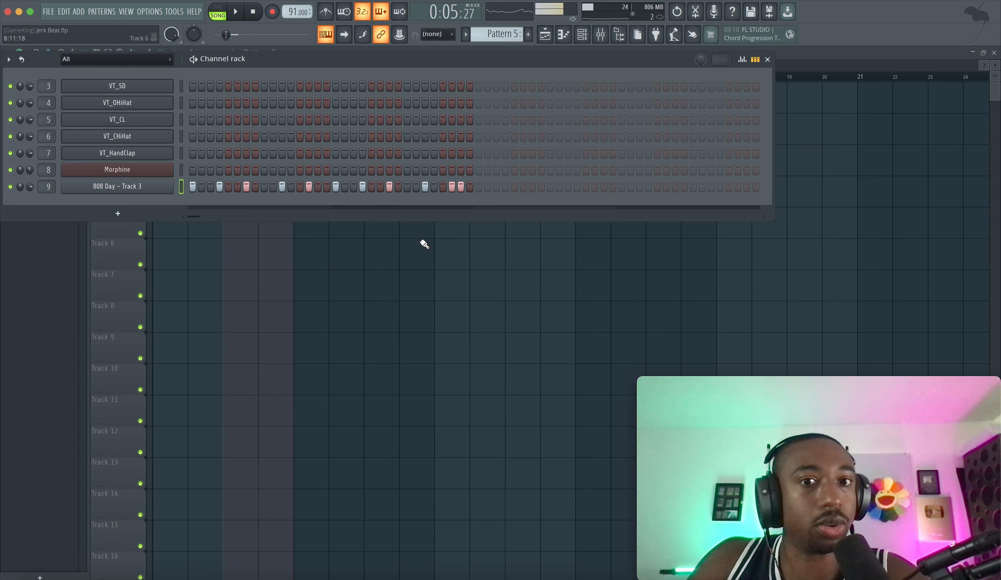
{"action": "key", "text": "F6"}
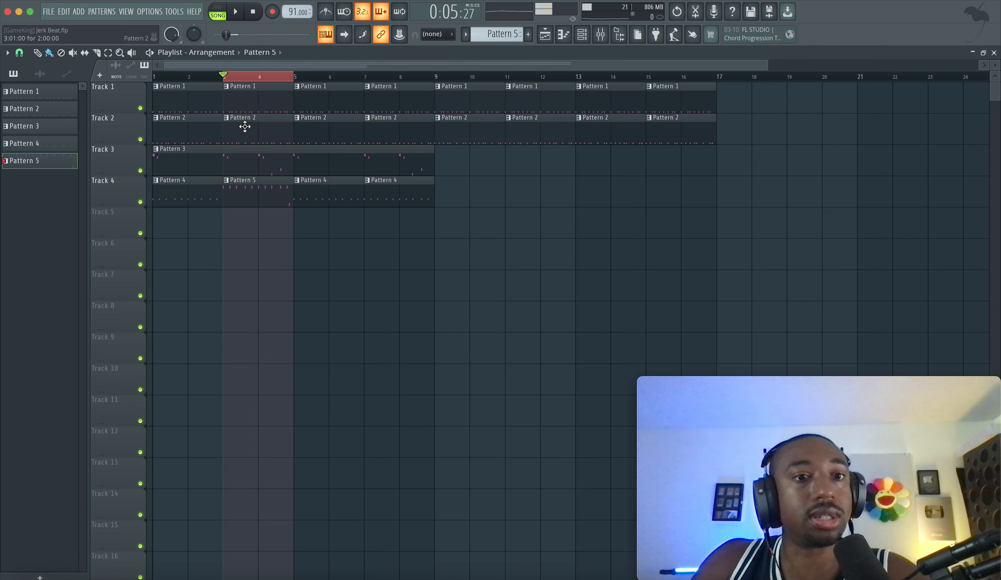
{"action": "left_click", "coordinate": [259, 78]}
{"action": "key", "text": "space"}
{"action": "key", "text": "space"}
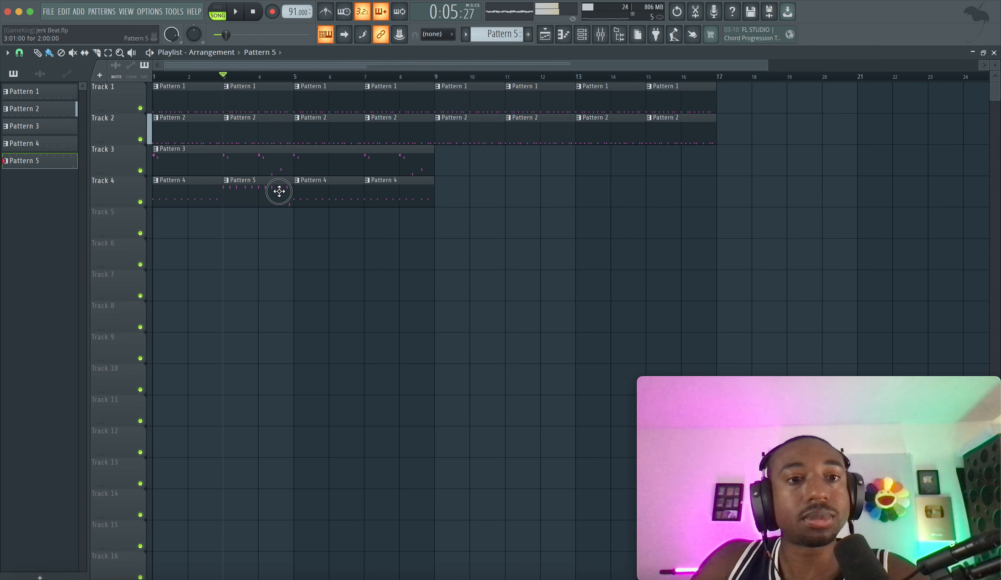
Replace the Pattern 4 clip at bar 7 on Track 4 with a Pattern 5 clip, and save the project.
{"action": "right_click", "coordinate": [387, 191]}
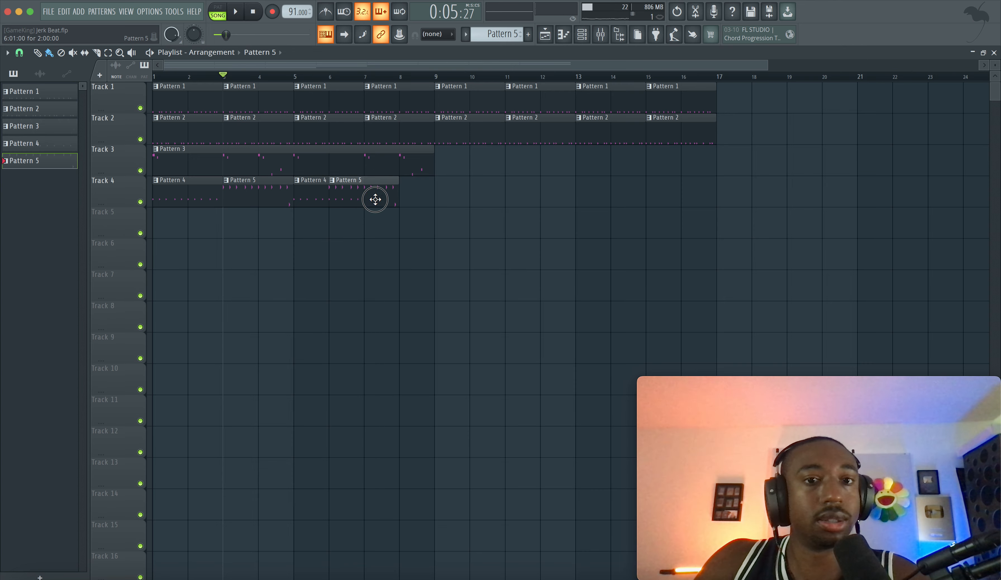
{"action": "left_click", "coordinate": [382, 194]}
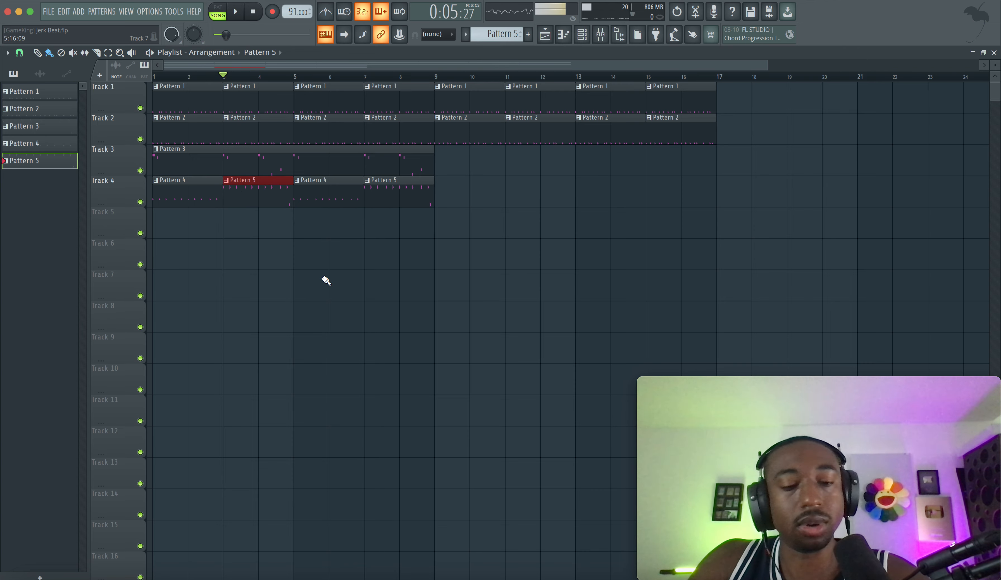
{"action": "key", "text": "ctrl+s"}
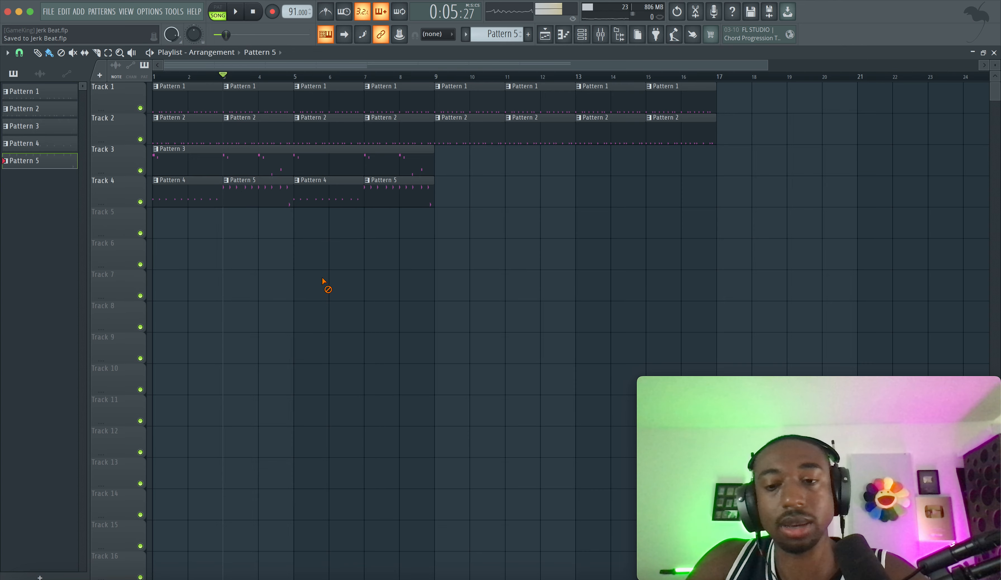
Turn on the delay effect in the Morphine synthesizer while the arrangement plays from the start.
{"action": "left_click", "coordinate": [257, 11]}
{"action": "left_click", "coordinate": [582, 35]}
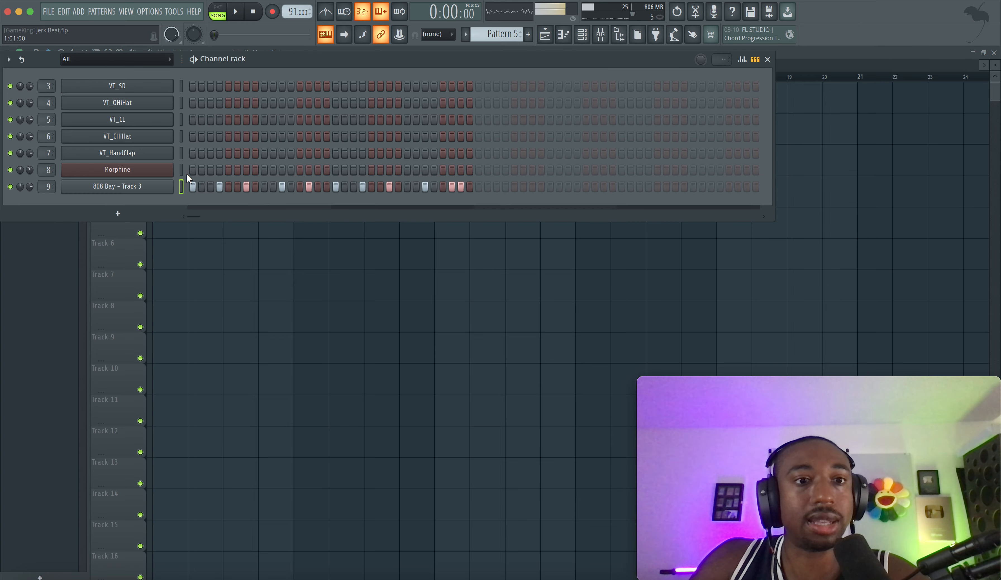
{"action": "key", "text": "space"}
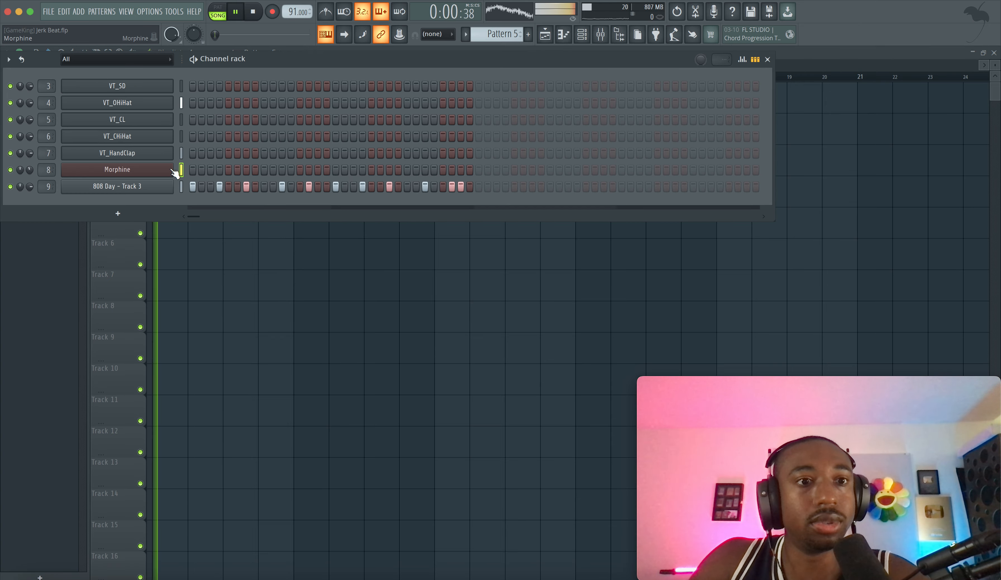
{"action": "left_click", "coordinate": [169, 170]}
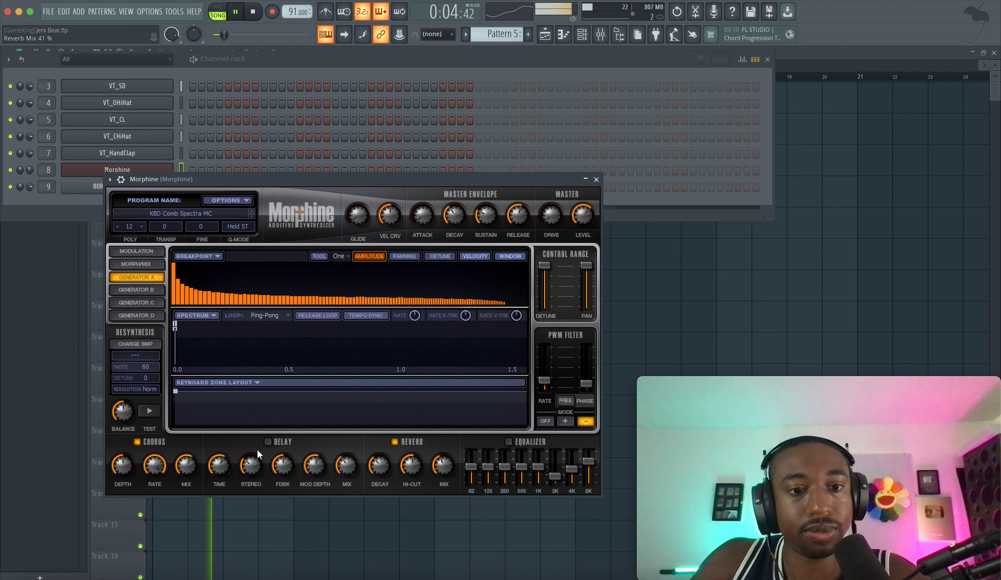
{"action": "left_click", "coordinate": [268, 441]}
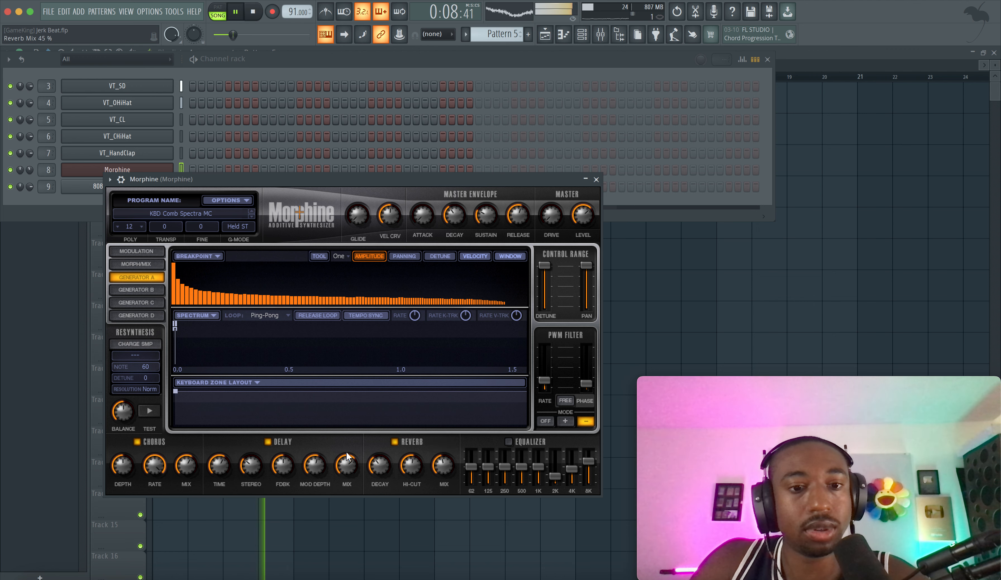
{"action": "left_click", "coordinate": [596, 180]}
Duplicate all melody and 808 clips on Tracks 3 and 4 from bars 1–8 into bars 9–16.
{"action": "left_click", "coordinate": [305, 250]}
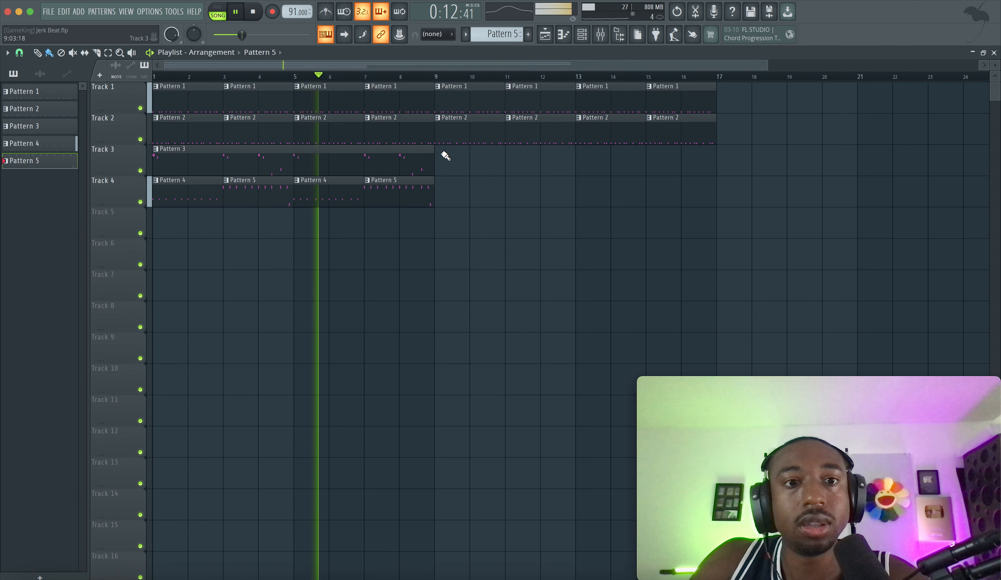
{"action": "left_click_drag", "start_coordinate": [440, 147], "coordinate": [164, 190]}
{"action": "key", "text": "ctrl+b"}
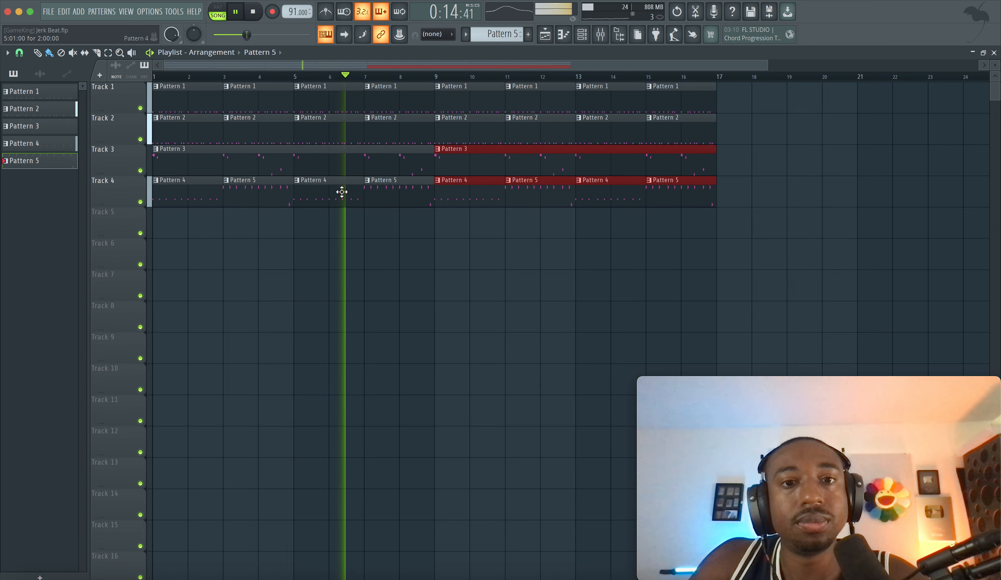
{"action": "left_click", "coordinate": [527, 125]}
Check the mixer levels while listening to the extended arrangement, and save the project.
{"action": "left_click", "coordinate": [600, 34]}
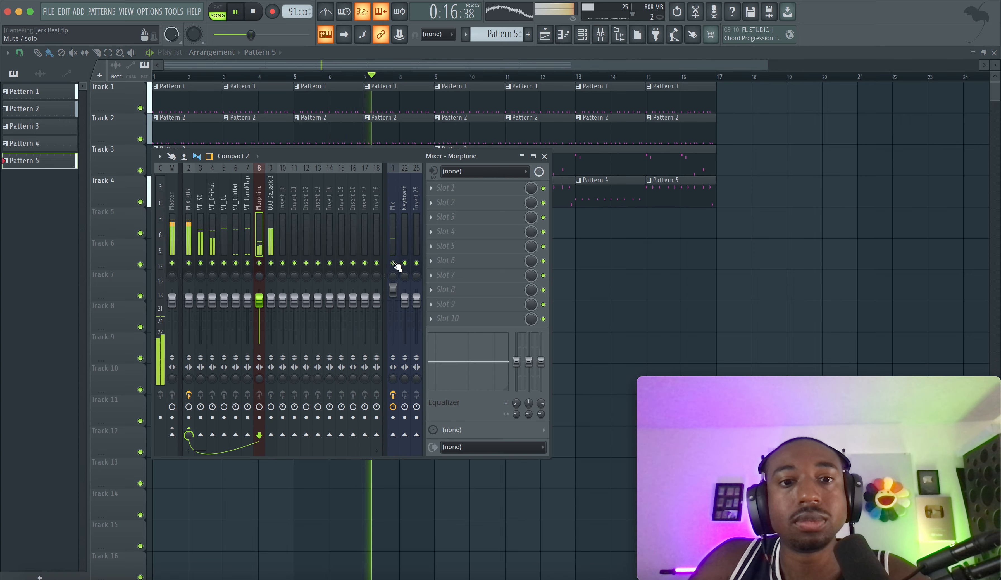
{"action": "key", "text": "F9"}
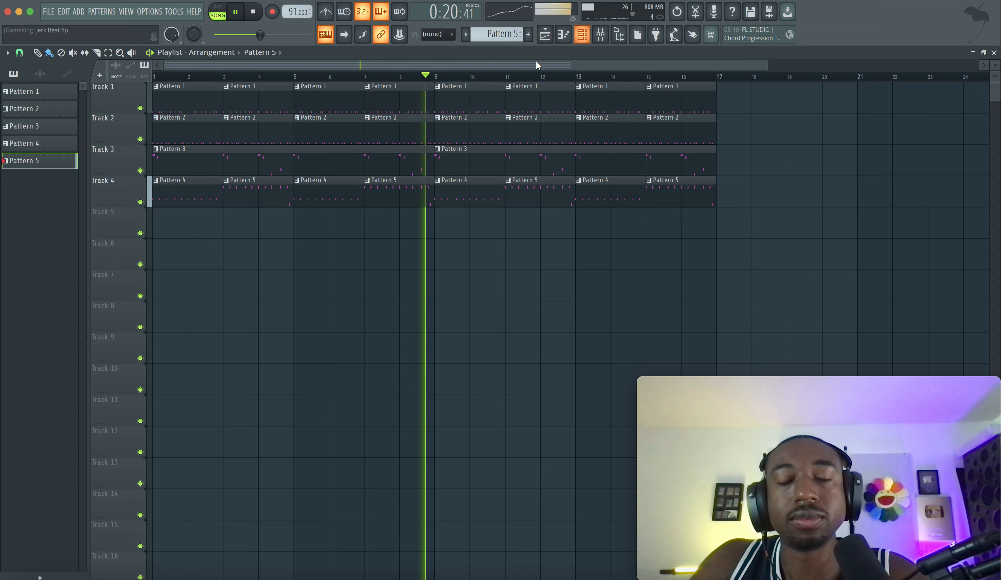
{"action": "left_click", "coordinate": [600, 34]}
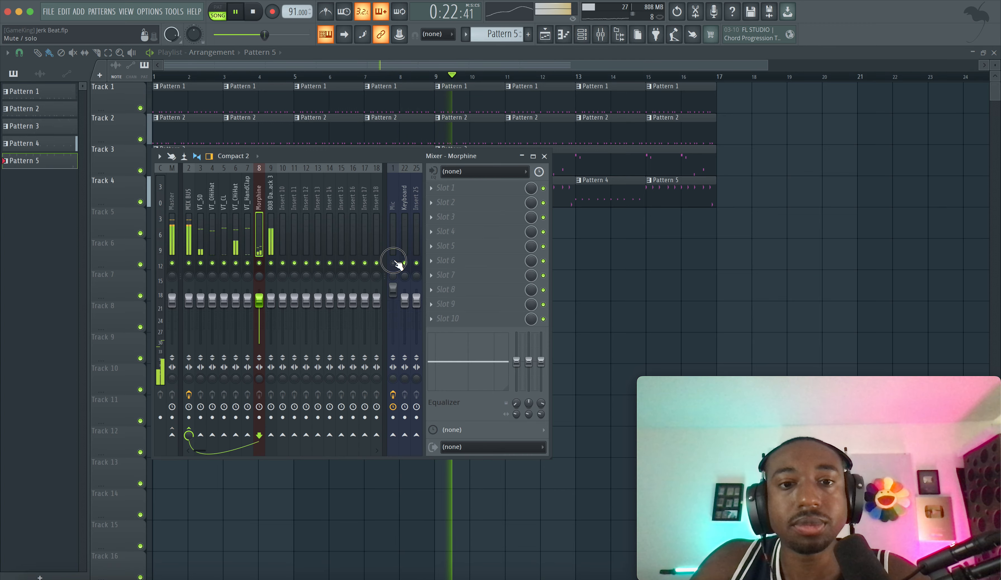
{"action": "key", "text": "F9"}
{"action": "key", "text": "space"}
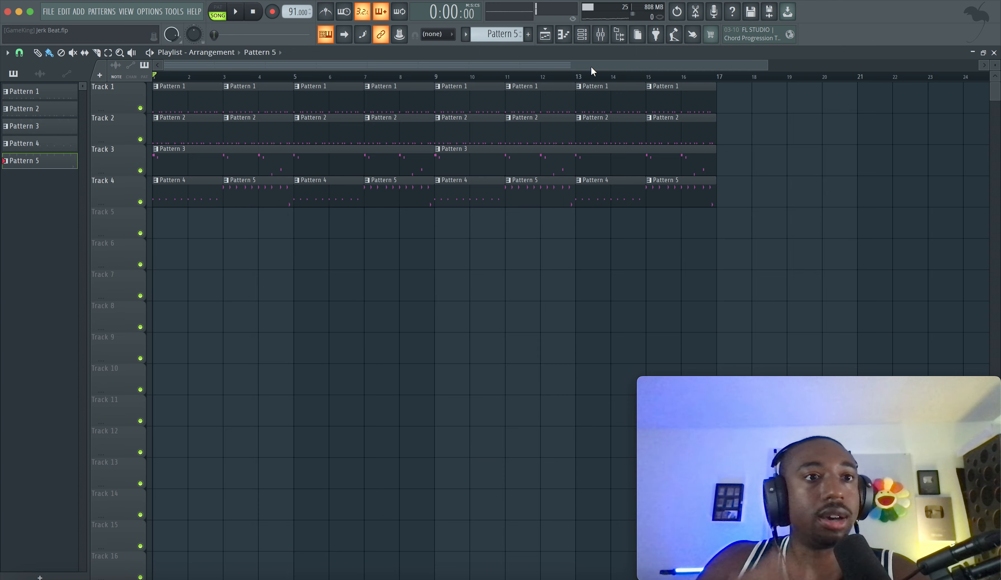
{"action": "key", "text": "ctrl+s"}
{"action": "key", "text": "space"}
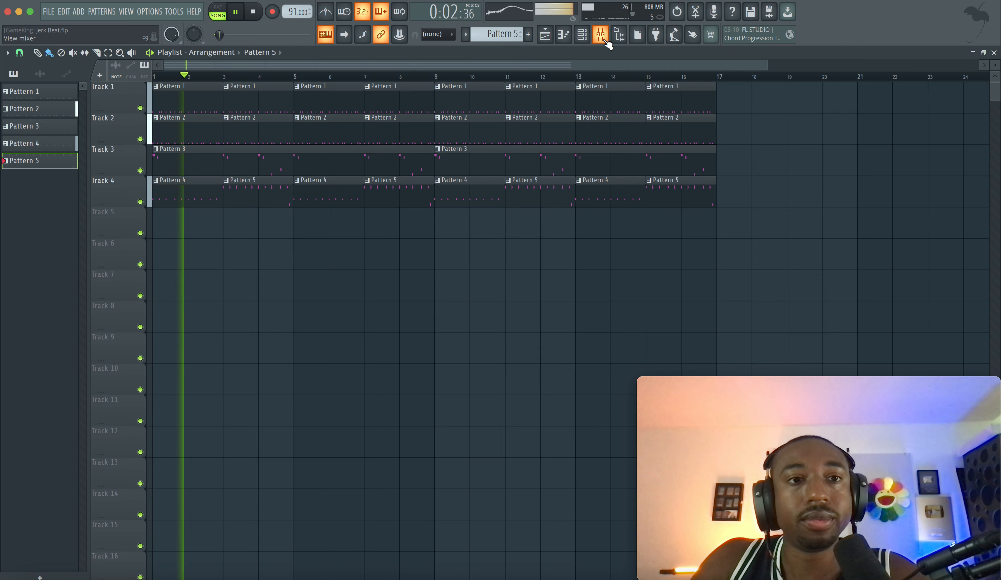
{"action": "key", "text": "space"}
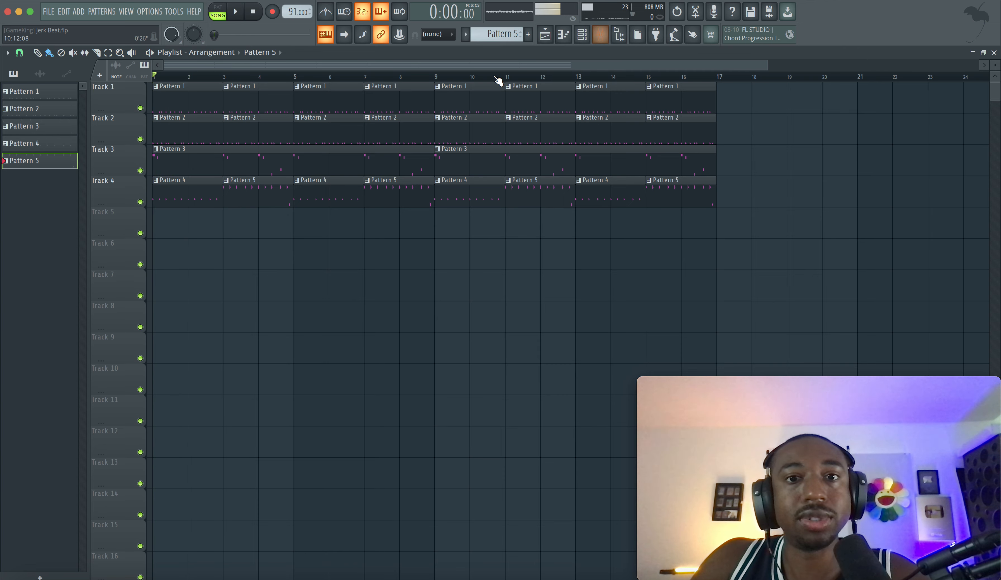
Make the Pattern 1 clip at bar 9 on Track 1 unique, and check its drum steps in the channel rack.
{"action": "left_click", "coordinate": [439, 78]}
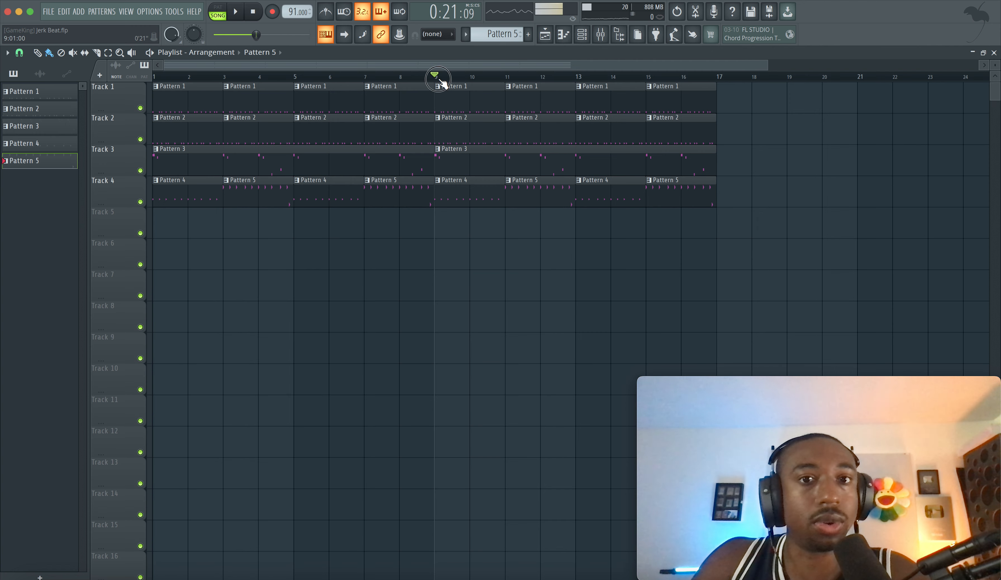
{"action": "right_click", "coordinate": [436, 91]}
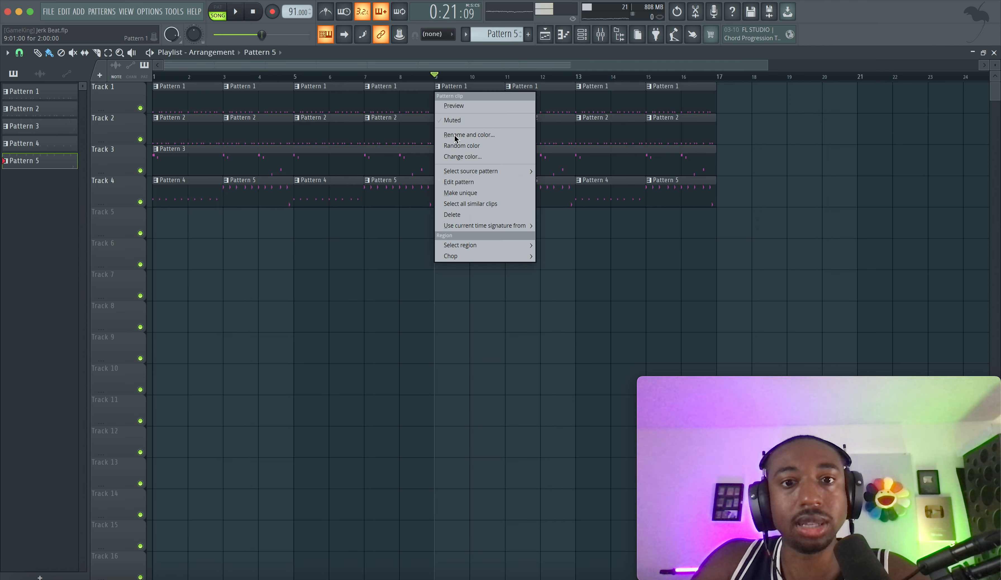
{"action": "left_click", "coordinate": [469, 194]}
{"action": "left_click_drag", "start_coordinate": [539, 91], "coordinate": [681, 97]}
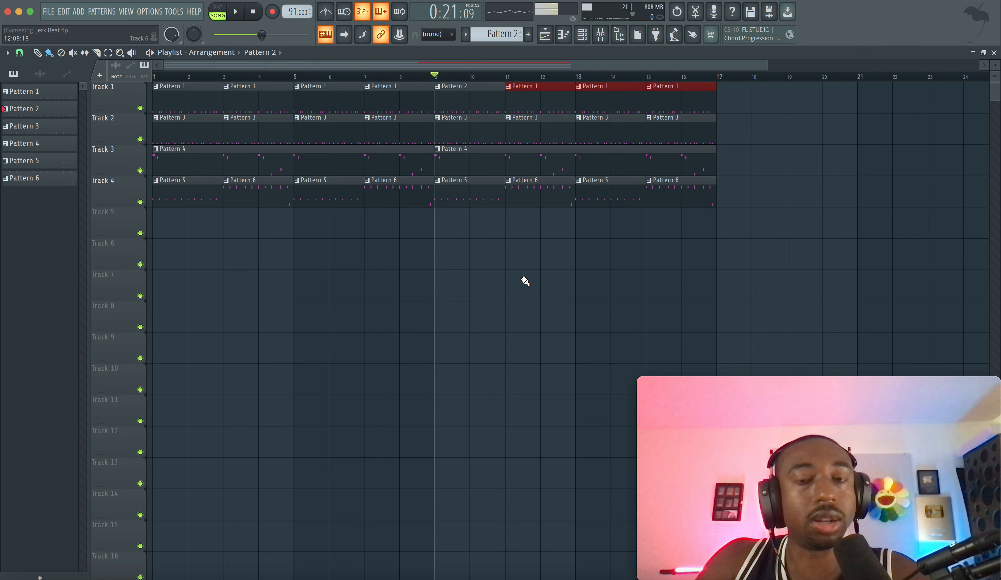
{"action": "left_click", "coordinate": [490, 308], "text": "super"}
{"action": "left_click", "coordinate": [582, 34]}
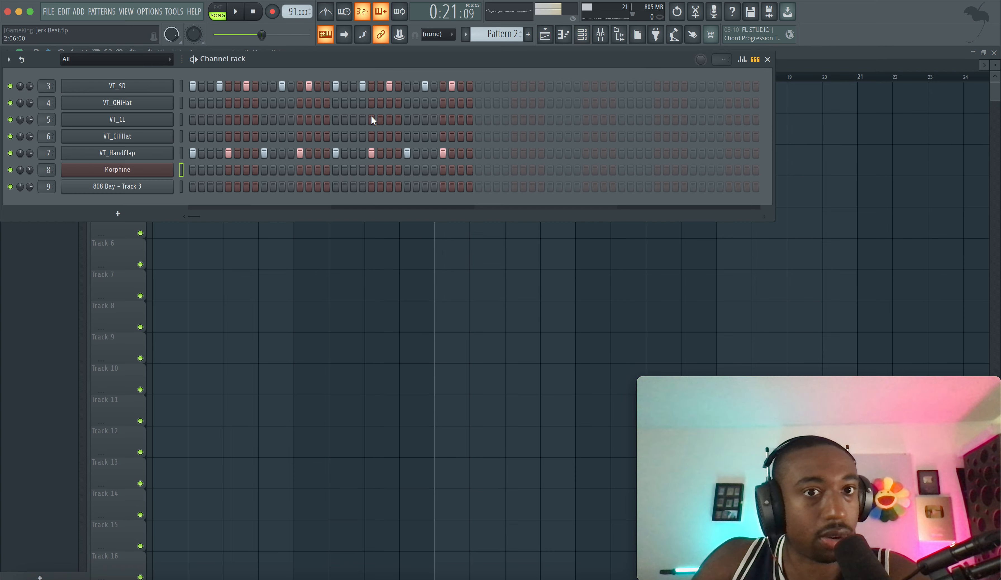
{"action": "key", "text": "F6"}
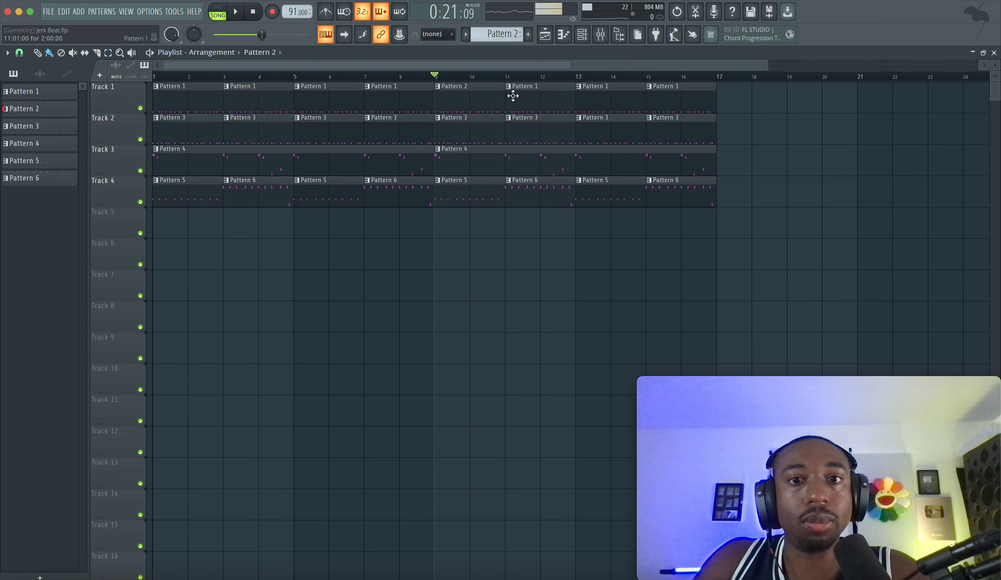
Switch the source of the three Track 1 clips at bars 11, 13 and 15 to Pattern 2.
{"action": "left_click_drag", "start_coordinate": [511, 93], "coordinate": [640, 86]}
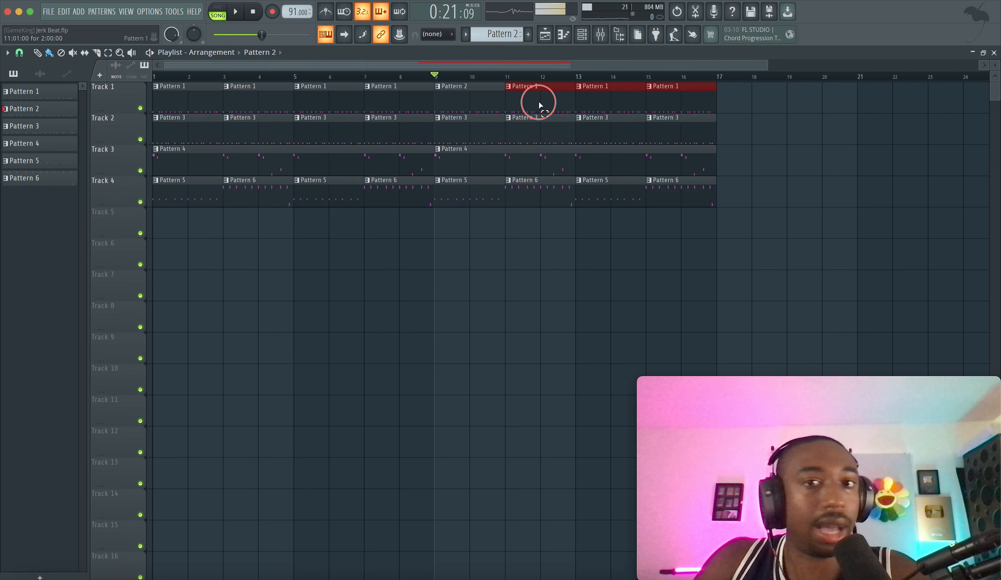
{"action": "right_click", "coordinate": [647, 90]}
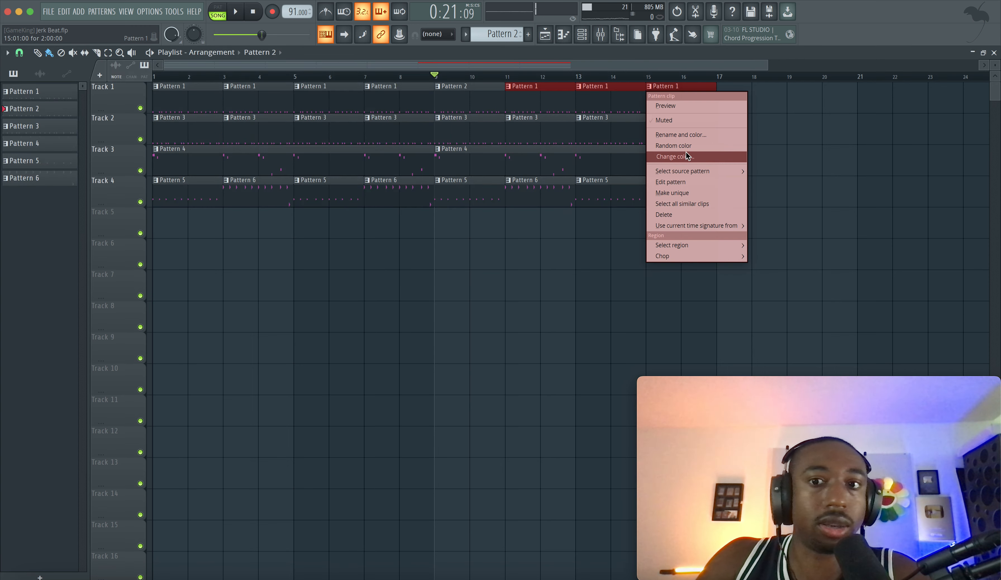
{"action": "mouse_move", "coordinate": [688, 169]}
{"action": "left_click", "coordinate": [772, 183]}
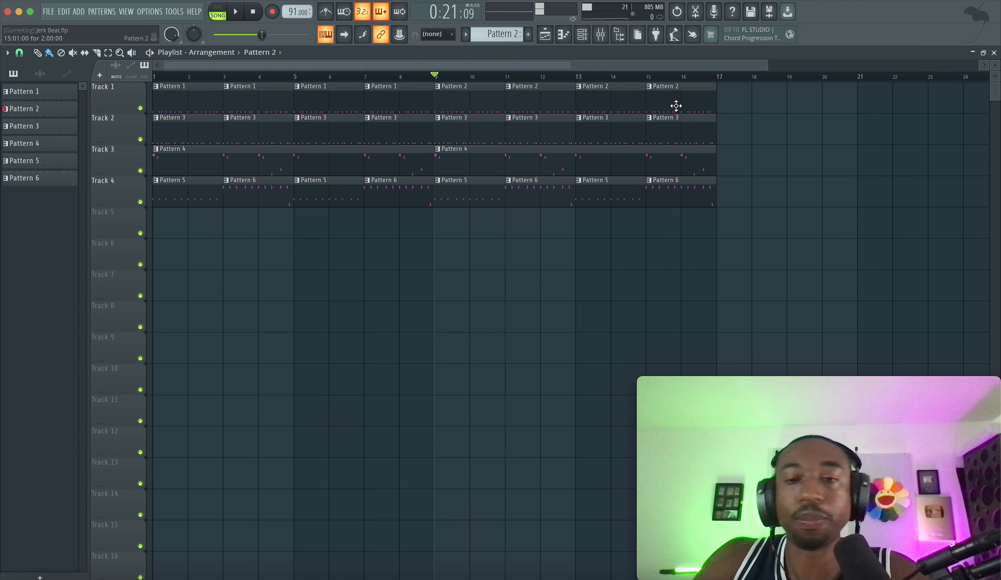
Set bars 9 through 16 as the playlist's loop region, leaving no clips selected.
{"action": "left_click_drag", "start_coordinate": [700, 109], "coordinate": [438, 83]}
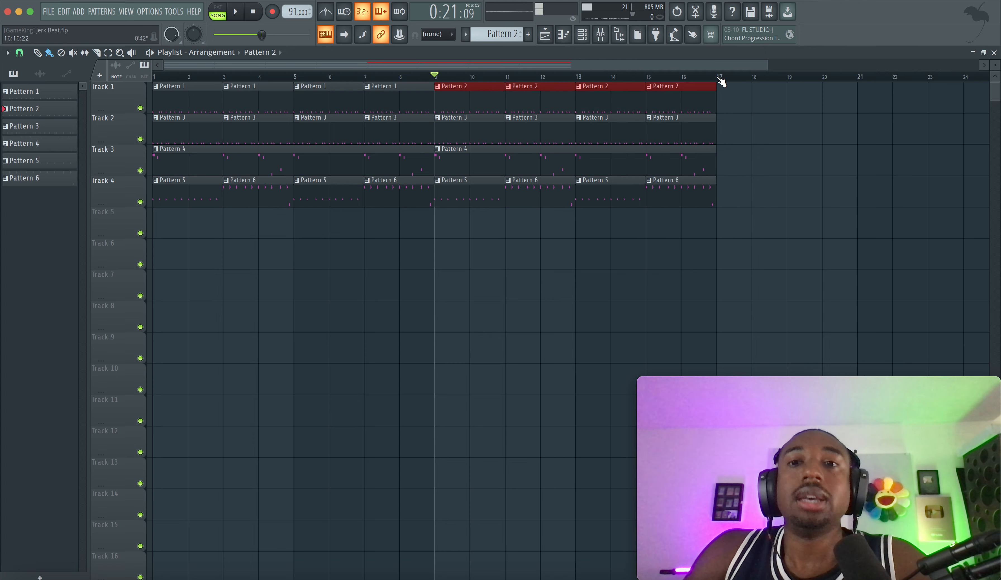
{"action": "left_click_drag", "start_coordinate": [721, 81], "coordinate": [461, 81]}
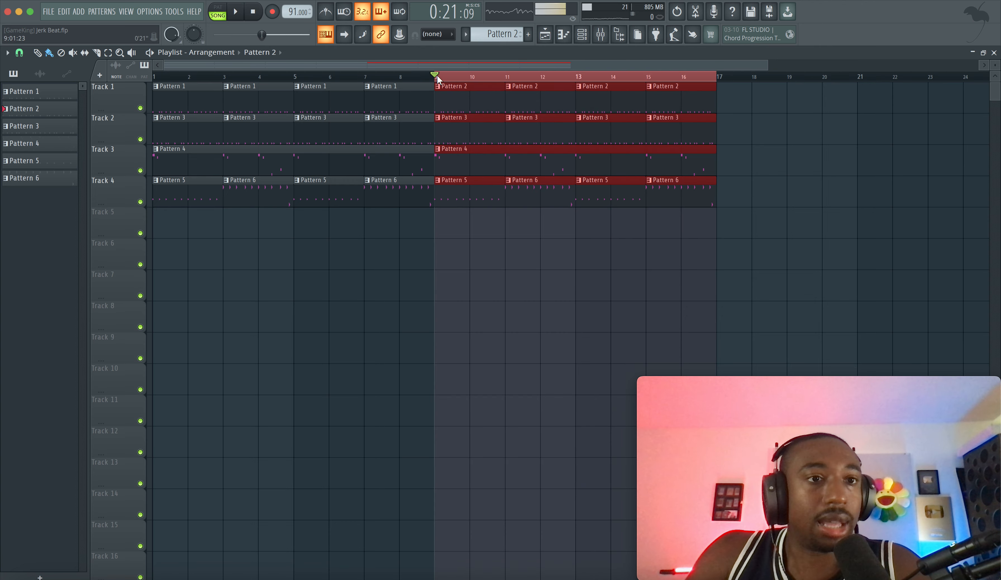
{"action": "left_click", "coordinate": [457, 275]}
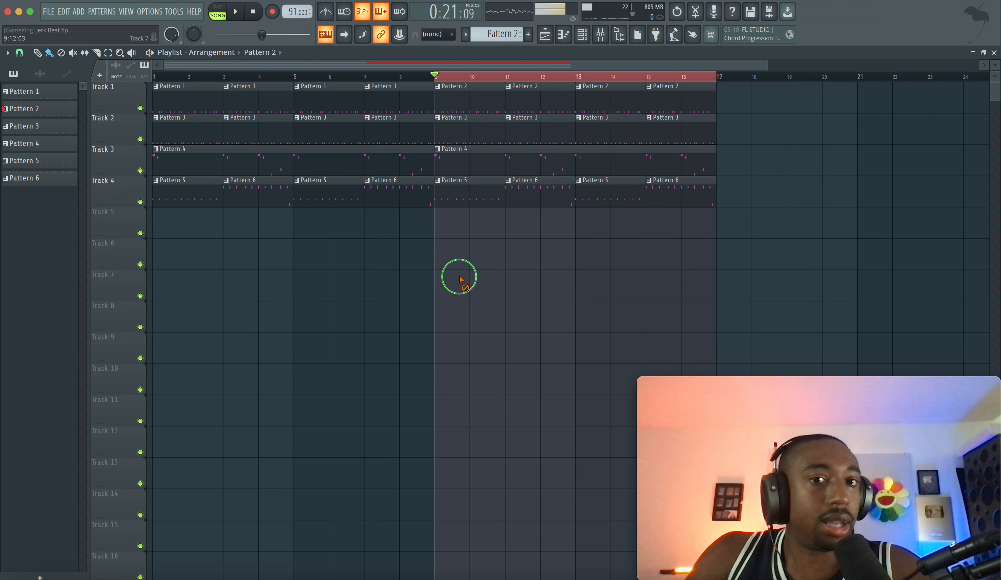
Set note repeats on VT_SD in Pattern 2: 1/32 triplet on step 7 and 1/64 on step 23, checking them in playback.
{"action": "left_click", "coordinate": [585, 37]}
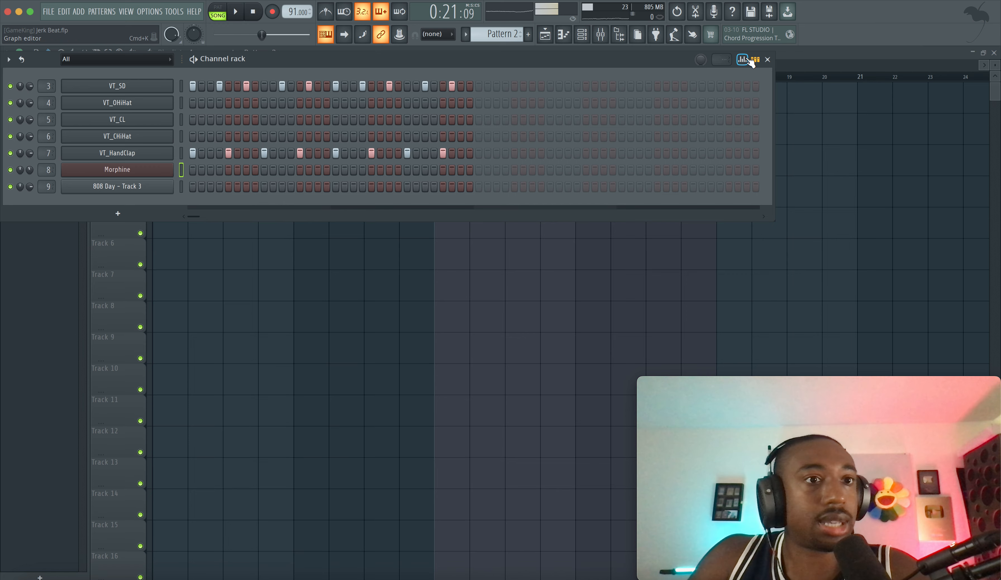
{"action": "left_click", "coordinate": [745, 60]}
{"action": "left_click", "coordinate": [745, 60]}
{"action": "left_click", "coordinate": [745, 60]}
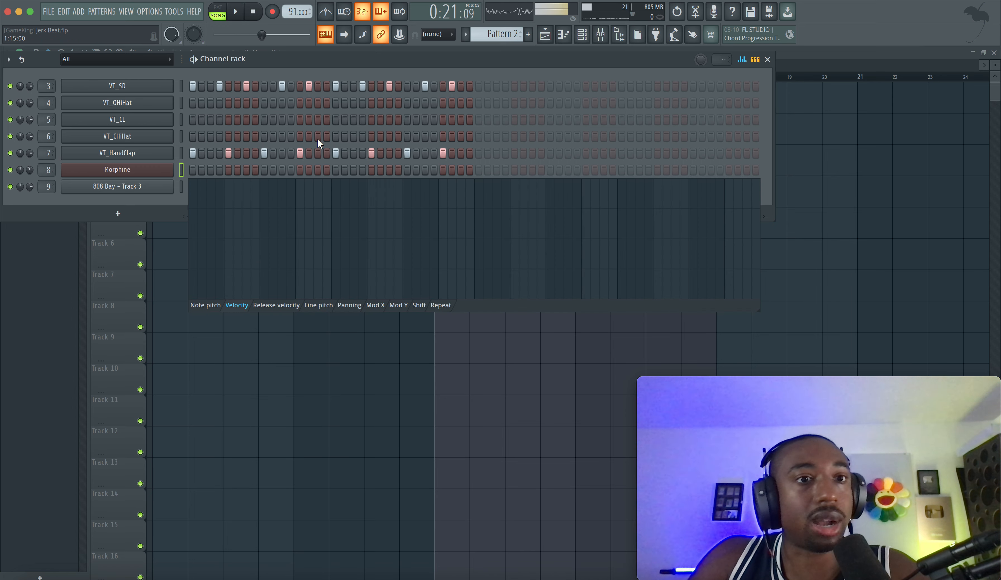
{"action": "left_click", "coordinate": [181, 86]}
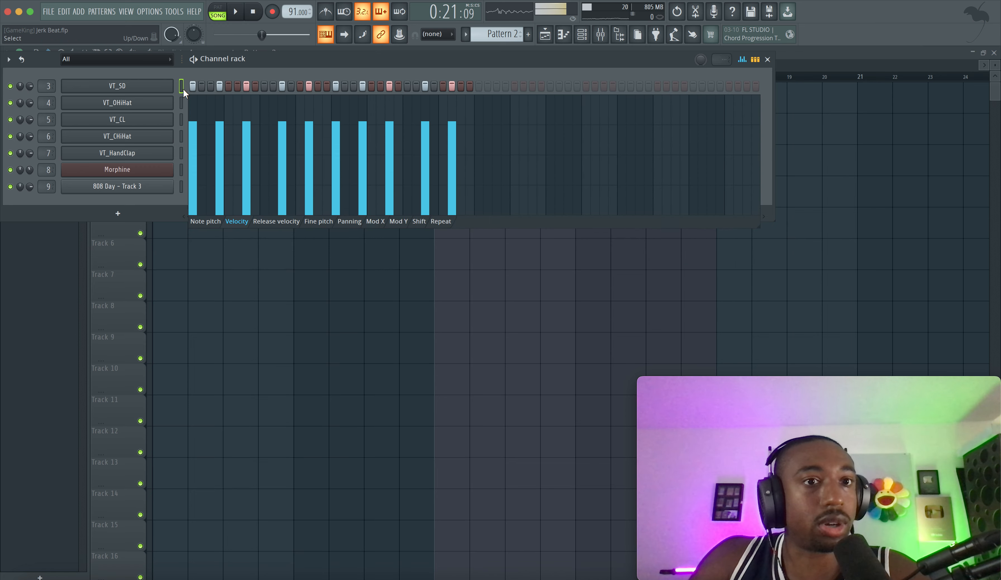
{"action": "left_click", "coordinate": [435, 221]}
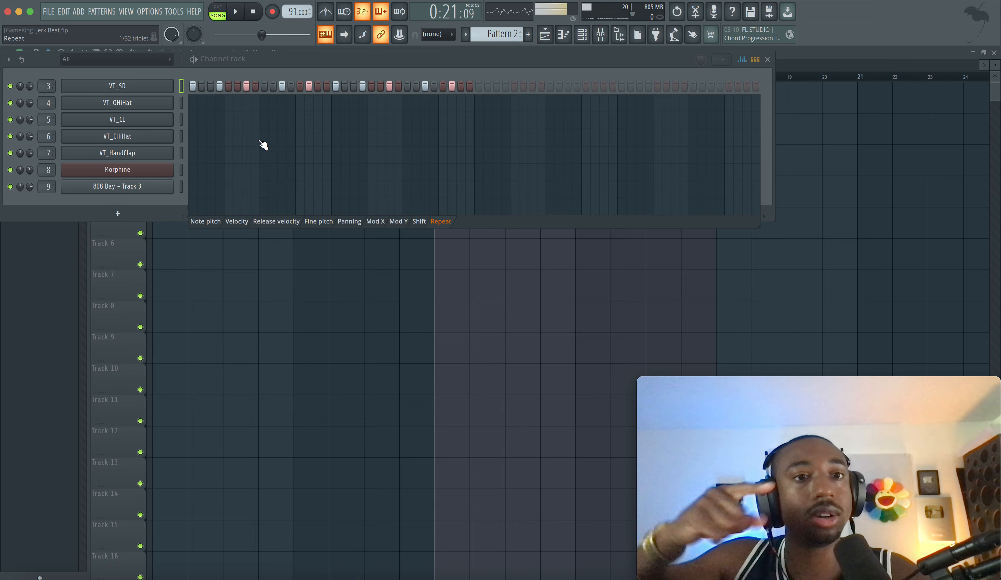
{"action": "left_click", "coordinate": [246, 137]}
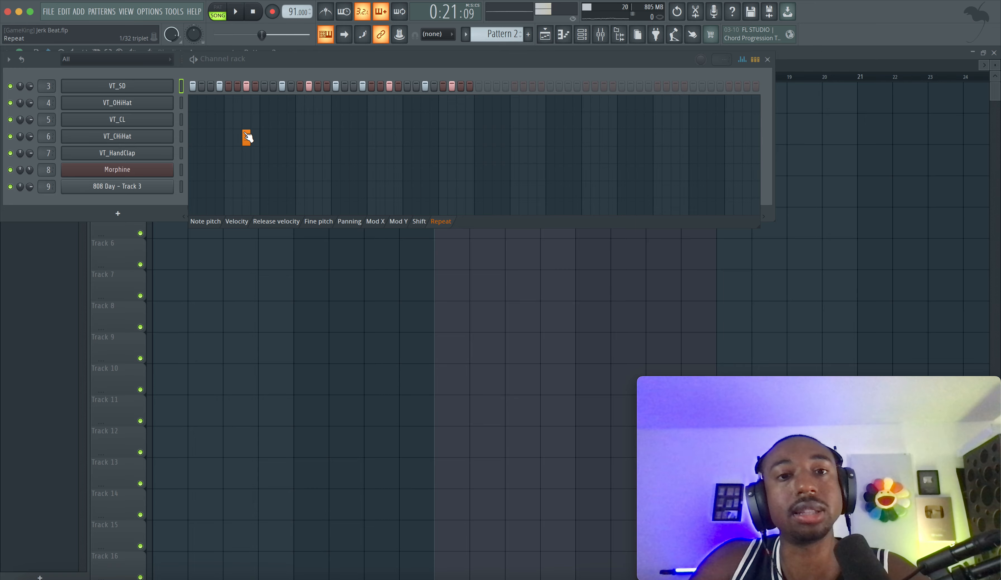
{"action": "key", "text": "space"}
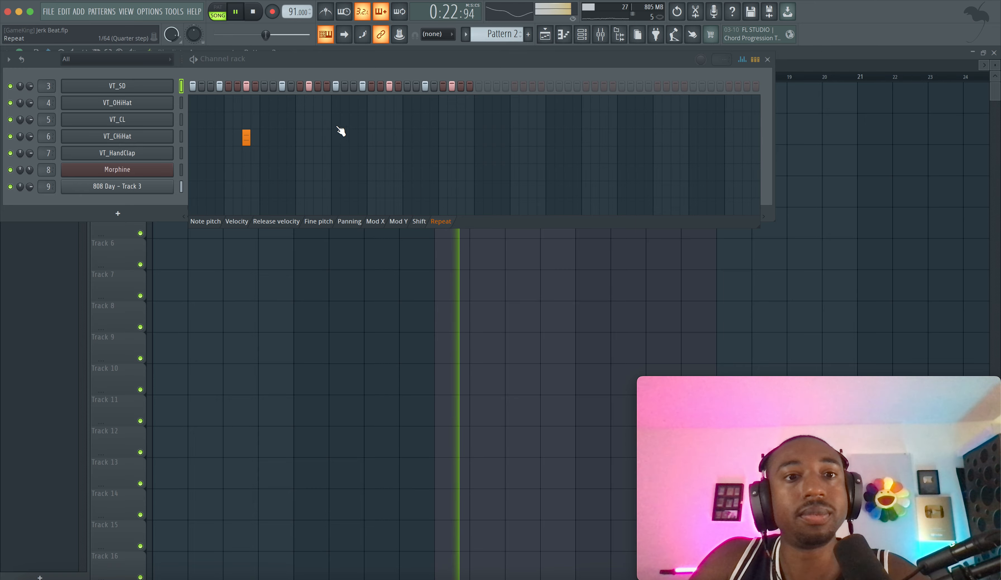
{"action": "left_click", "coordinate": [390, 126]}
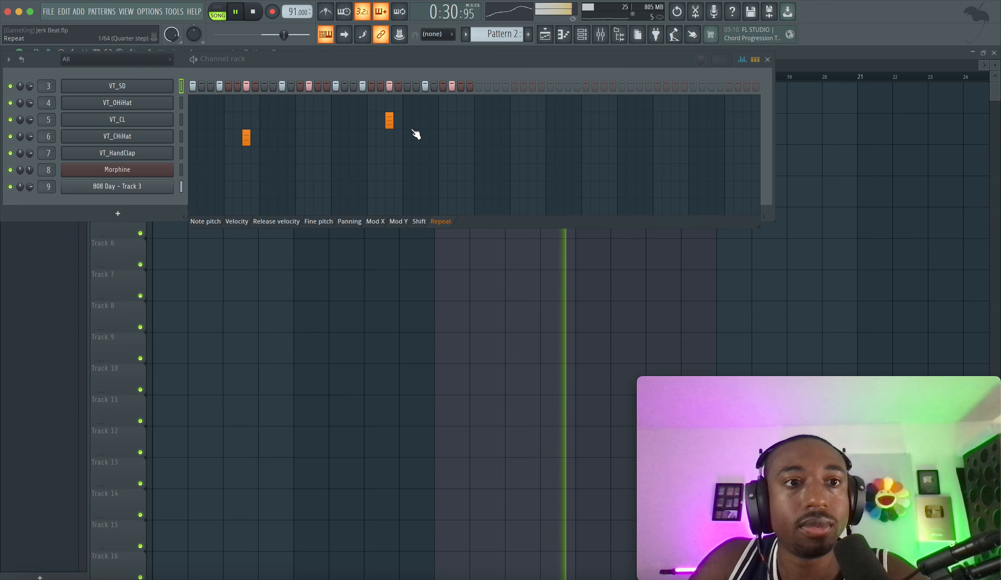
{"action": "left_click", "coordinate": [741, 60]}
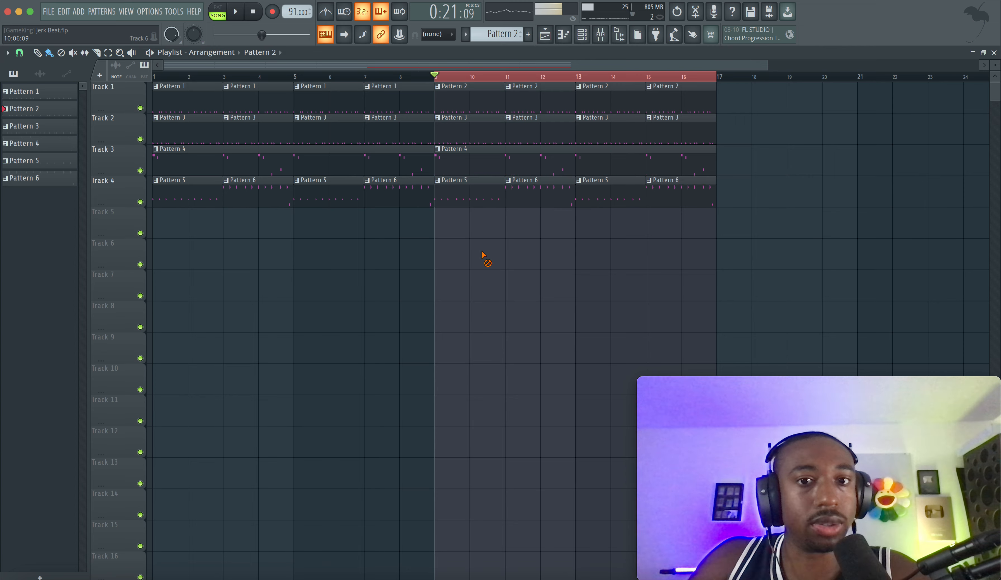
Make the Pattern 5 clip at bar 9 on Track 4 unique and open it in the channel rack.
{"action": "right_click", "coordinate": [436, 186]}
{"action": "left_click", "coordinate": [472, 287]}
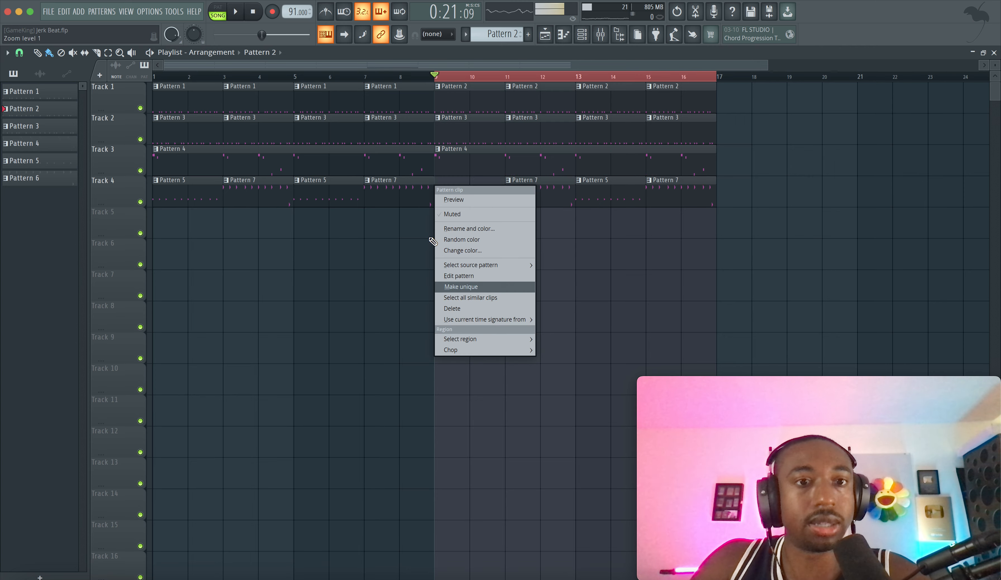
{"action": "double_click", "coordinate": [454, 189]}
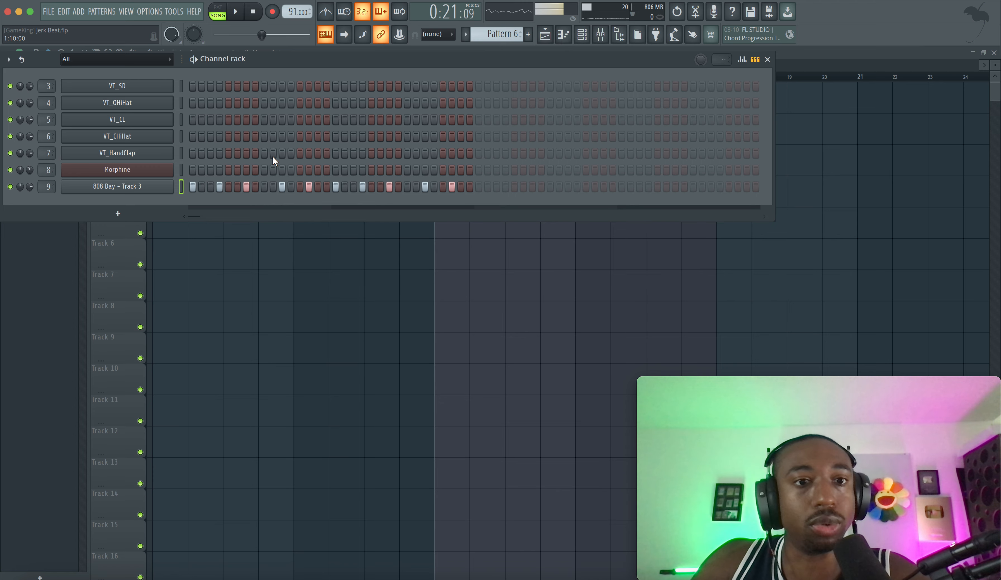
Add 808 Day hits on steps 6 and 22 of Pattern 6 during playback, and return to the playlist.
{"action": "key", "text": "space"}
{"action": "left_click", "coordinate": [237, 187]}
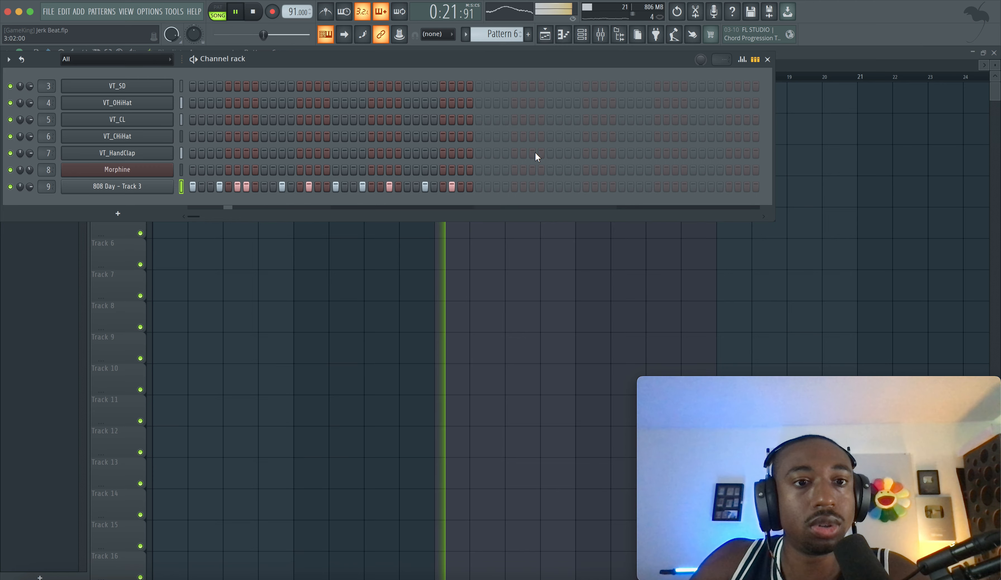
{"action": "left_click", "coordinate": [380, 187]}
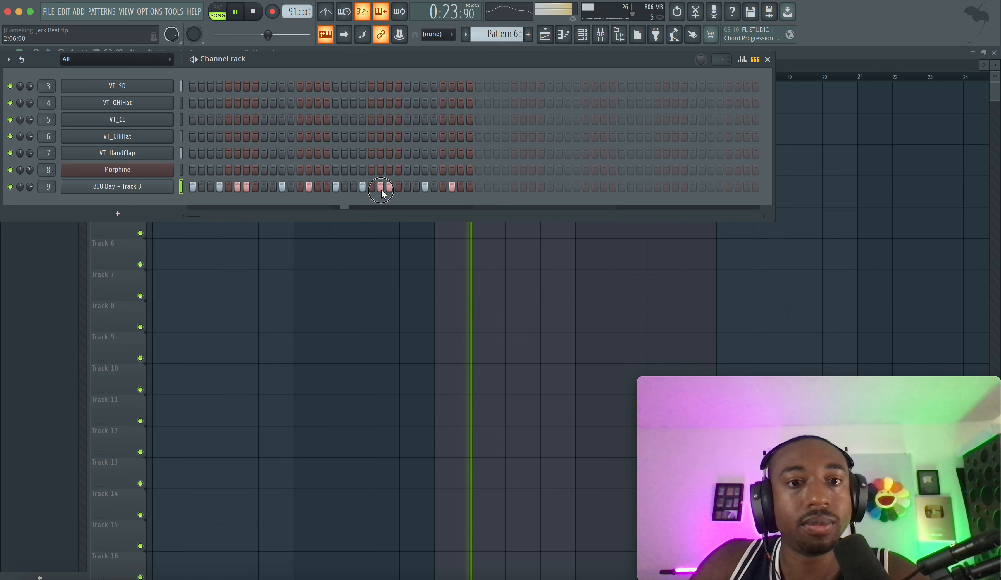
{"action": "key", "text": "F6"}
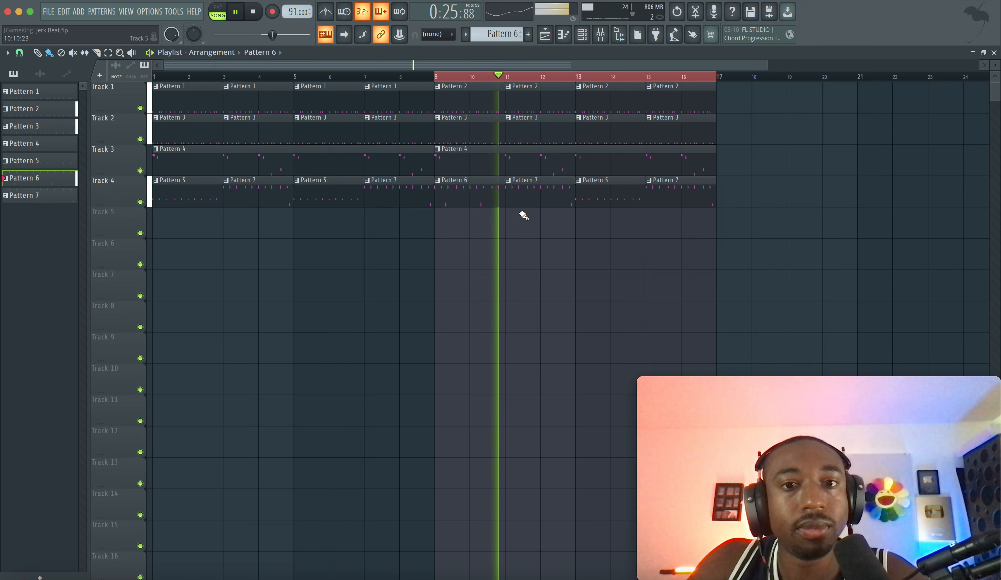
{"action": "key", "text": "space"}
Make the Pattern 7 clip at bar 11 on Track 4 unique and show its steps in the channel rack.
{"action": "right_click", "coordinate": [511, 180]}
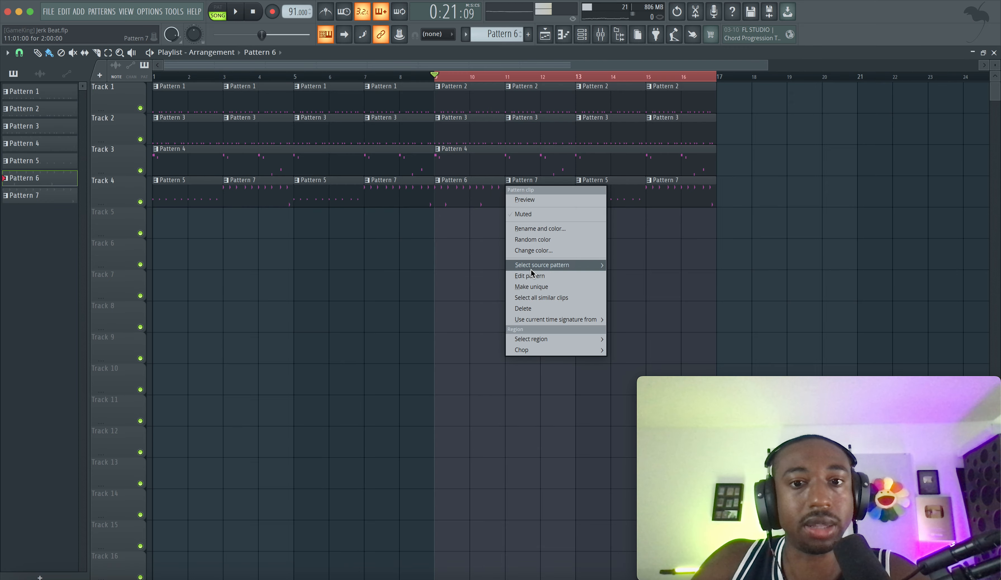
{"action": "left_click", "coordinate": [531, 286]}
{"action": "key", "text": "F6"}
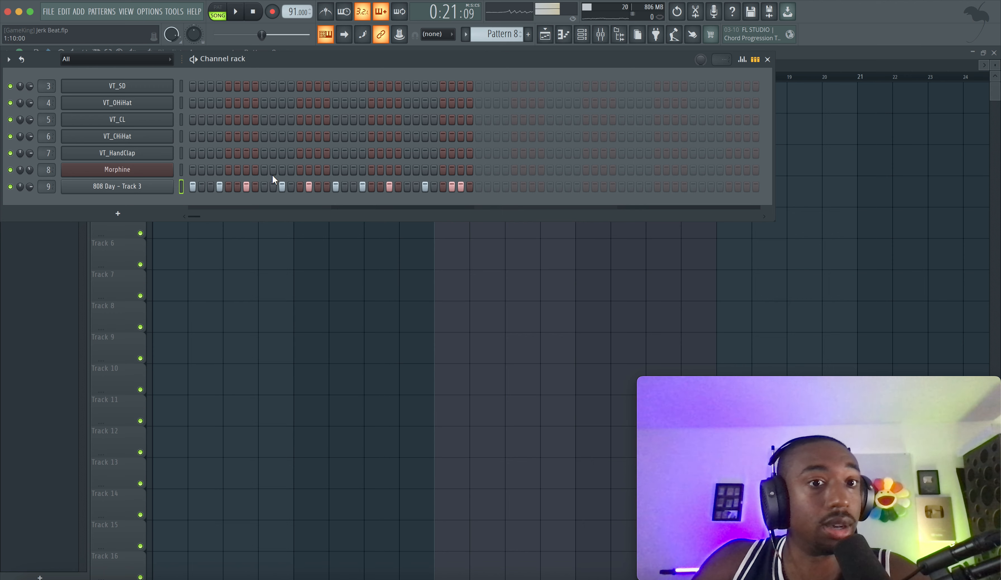
Add 808 Day hits on steps 6, 16 and 22 of Pattern 8, checking them against the arrangement.
{"action": "left_click", "coordinate": [237, 186]}
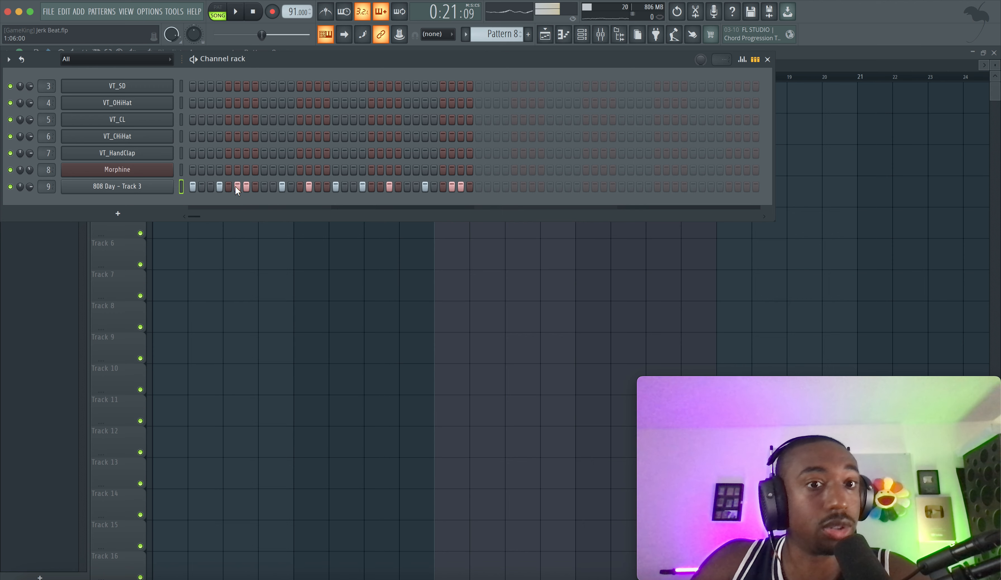
{"action": "left_click", "coordinate": [328, 187]}
{"action": "key", "text": "space"}
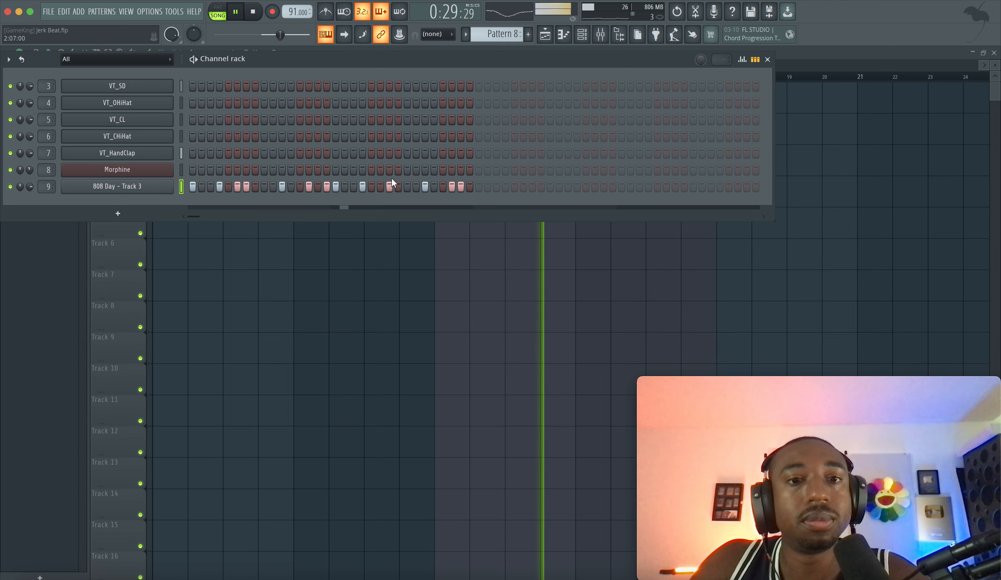
{"action": "left_click", "coordinate": [382, 185]}
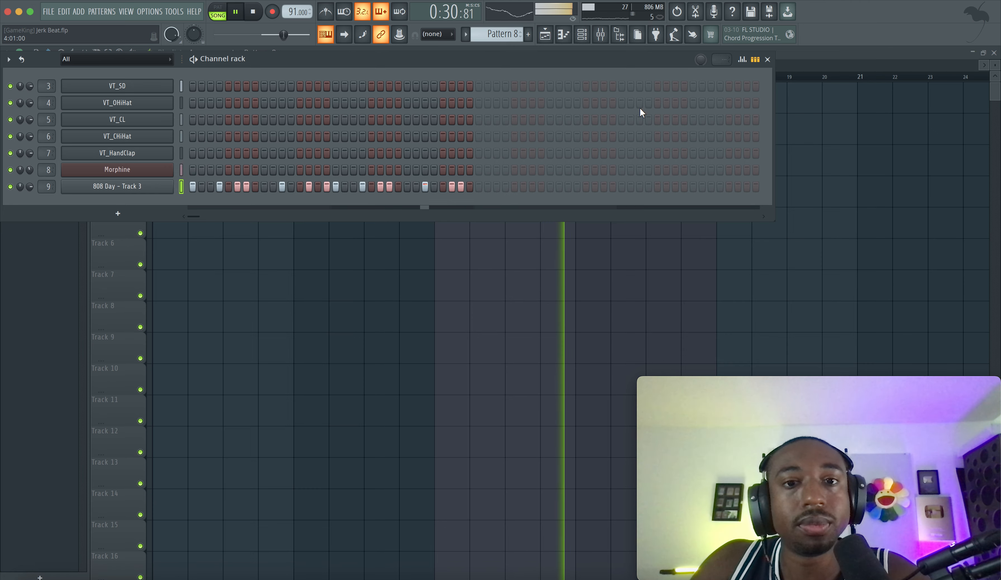
{"action": "key", "text": "space"}
Adjust the velocities of the 808 Day hits on steps 6, 16, 22 and 30 in Pattern 8, and play it back.
{"action": "left_click", "coordinate": [742, 60]}
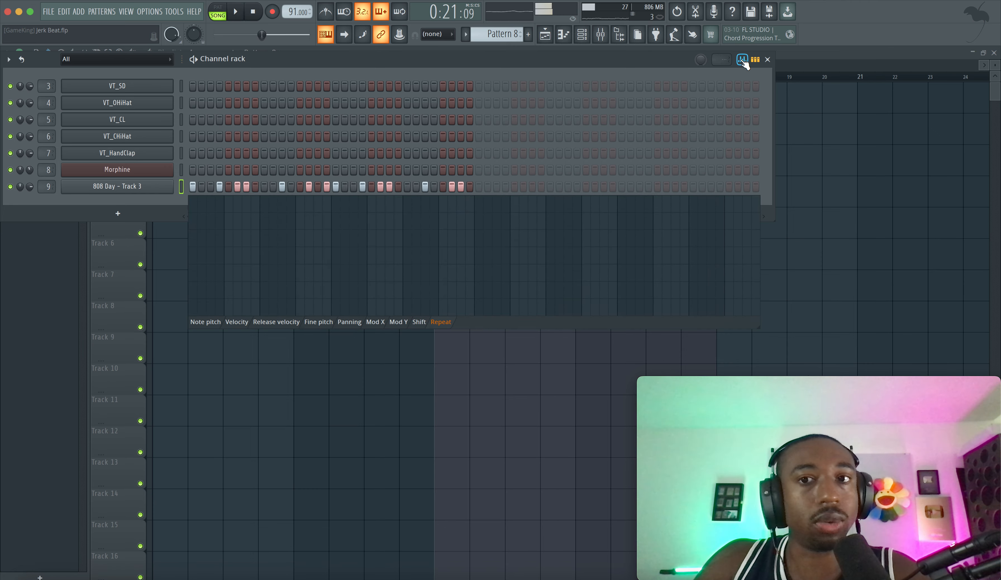
{"action": "left_click", "coordinate": [237, 322]}
{"action": "left_click", "coordinate": [237, 252]}
{"action": "left_click", "coordinate": [326, 257]}
{"action": "left_click", "coordinate": [380, 250]}
{"action": "left_click", "coordinate": [452, 248]}
{"action": "key", "text": "space"}
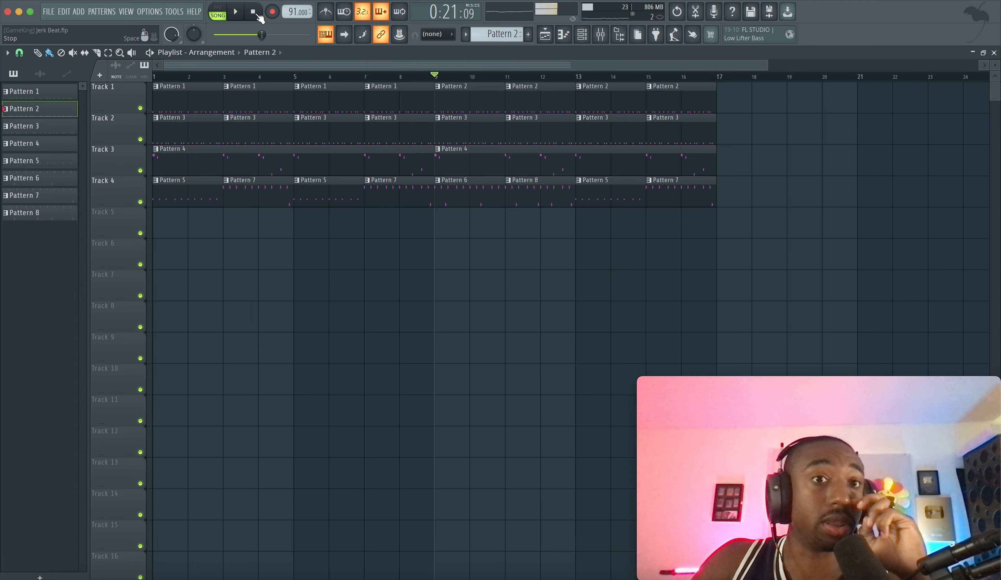
Play the arrangement from bar 1 and check the mixer levels.
{"action": "left_click", "coordinate": [253, 12]}
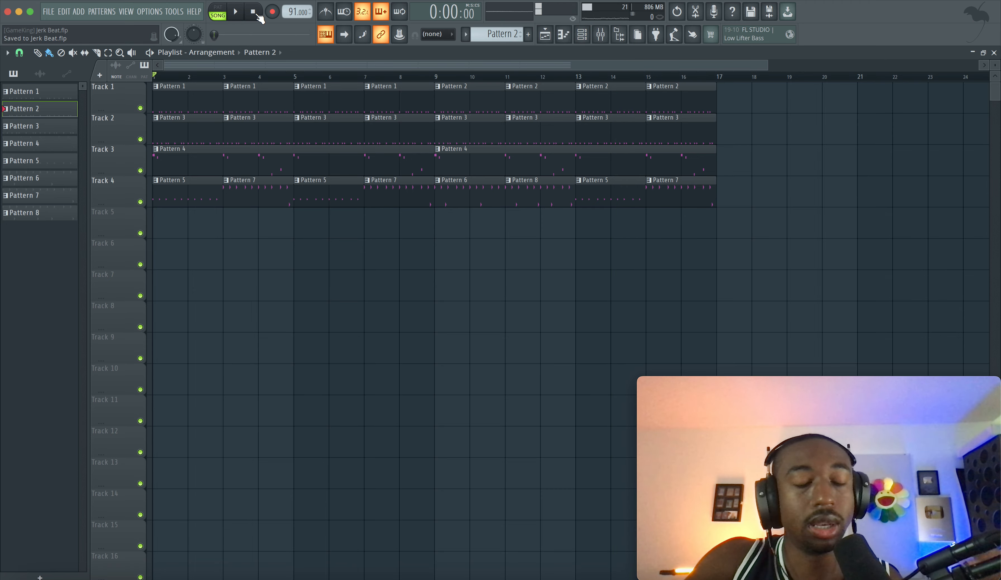
{"action": "key", "text": "space"}
{"action": "key", "text": "F9"}
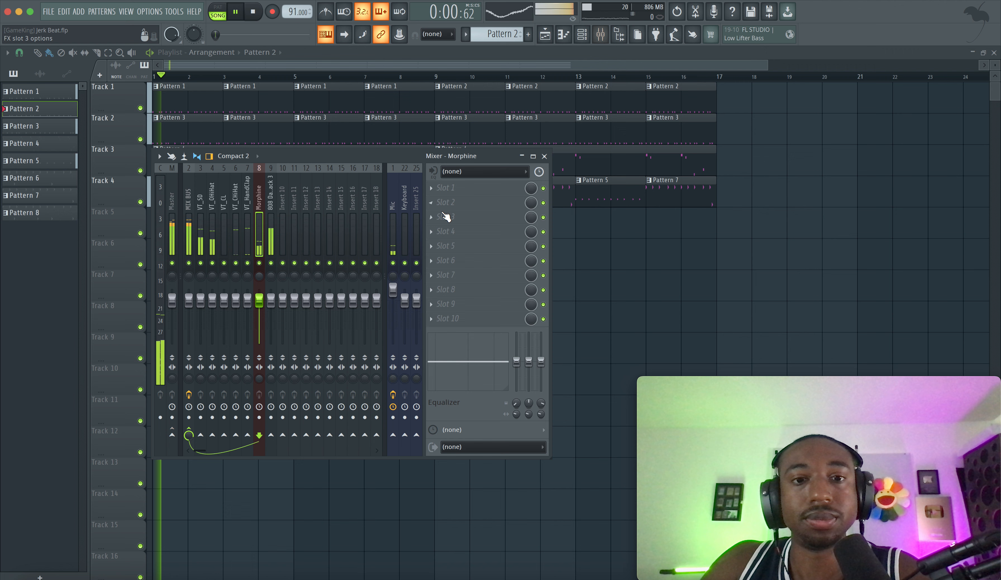
{"action": "key", "text": "F9"}
Switch to the empty Pattern 9 and add another Morphine instrument to the channel rack.
{"action": "left_click", "coordinate": [581, 34]}
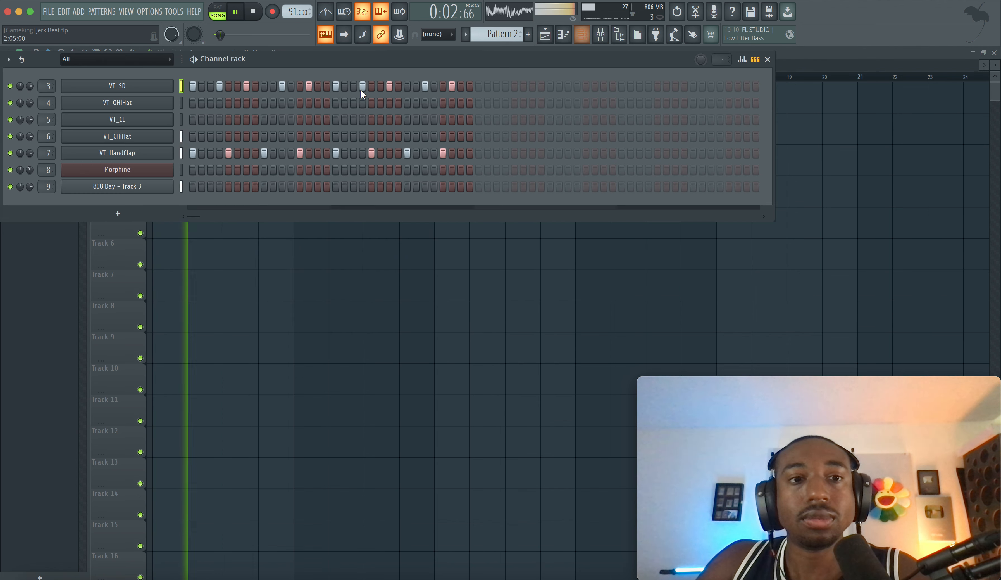
{"action": "left_click_drag", "start_coordinate": [503, 34], "coordinate": [502, 4]}
{"action": "left_click", "coordinate": [118, 213]}
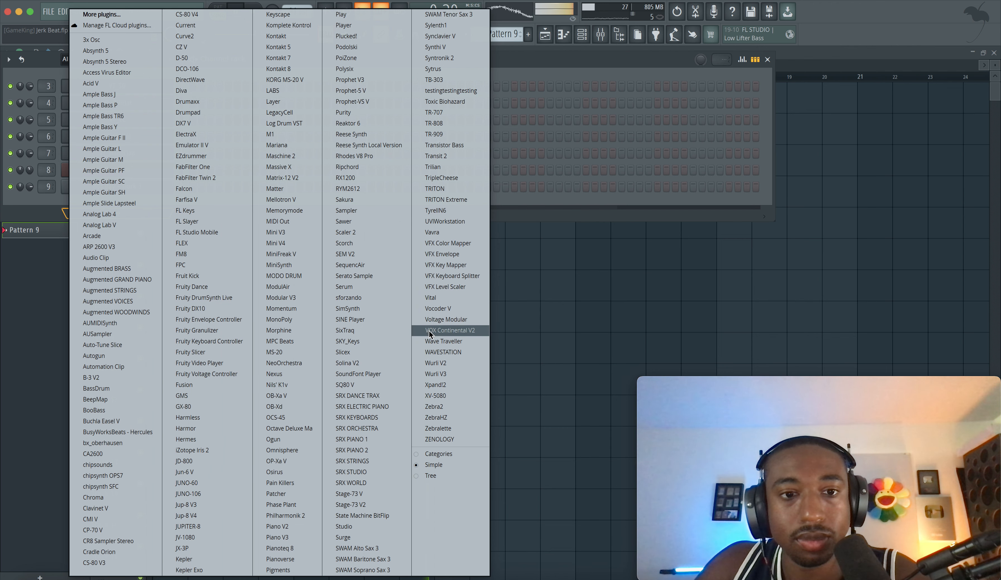
{"action": "left_click", "coordinate": [303, 324]}
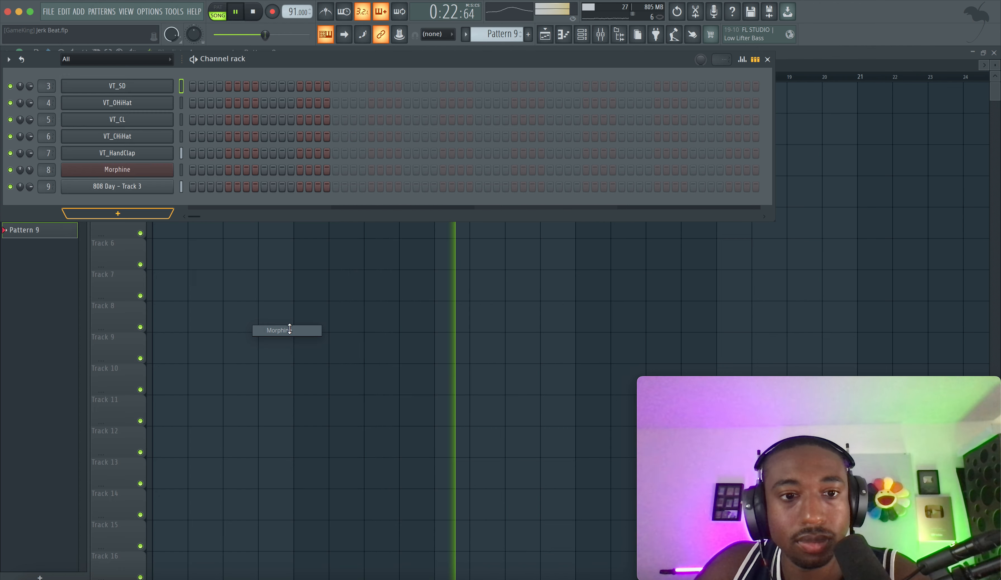
Open Pattern 4's Morphine melody in the piano roll and examine its notes.
{"action": "left_click", "coordinate": [491, 134]}
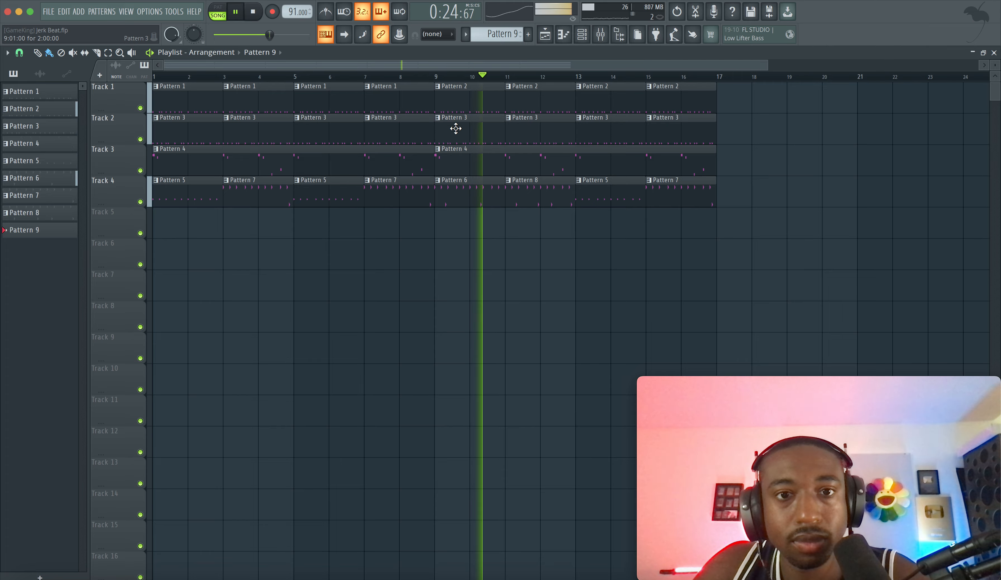
{"action": "double_click", "coordinate": [456, 161]}
{"action": "key", "text": "alt+q"}
{"action": "key", "text": "Escape"}
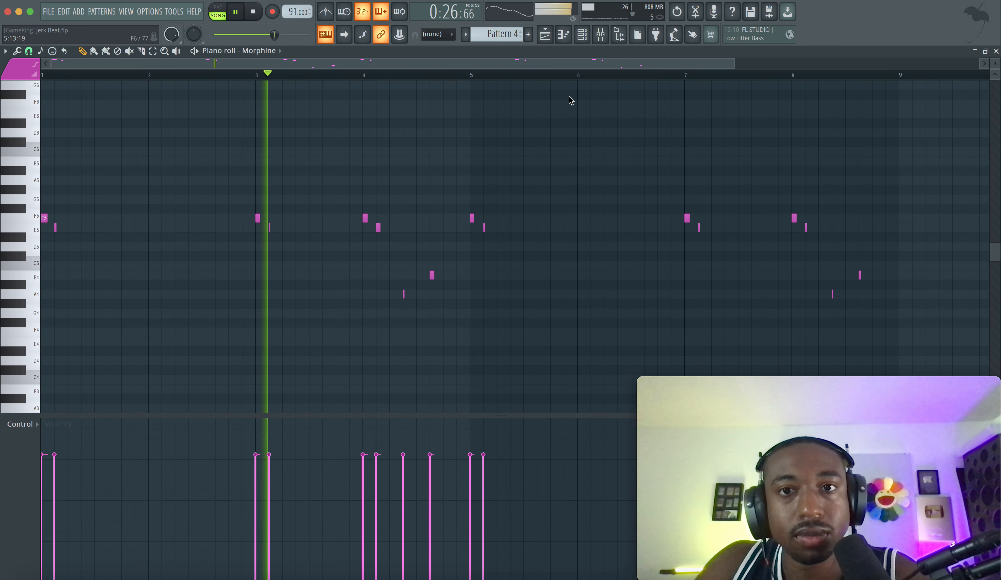
Return to Pattern 9 in the channel rack and adjust the Morphine #2 channel volume.
{"action": "left_click", "coordinate": [582, 35]}
{"action": "left_click", "coordinate": [520, 32]}
{"action": "left_click_drag", "start_coordinate": [510, 37], "coordinate": [510, 27]}
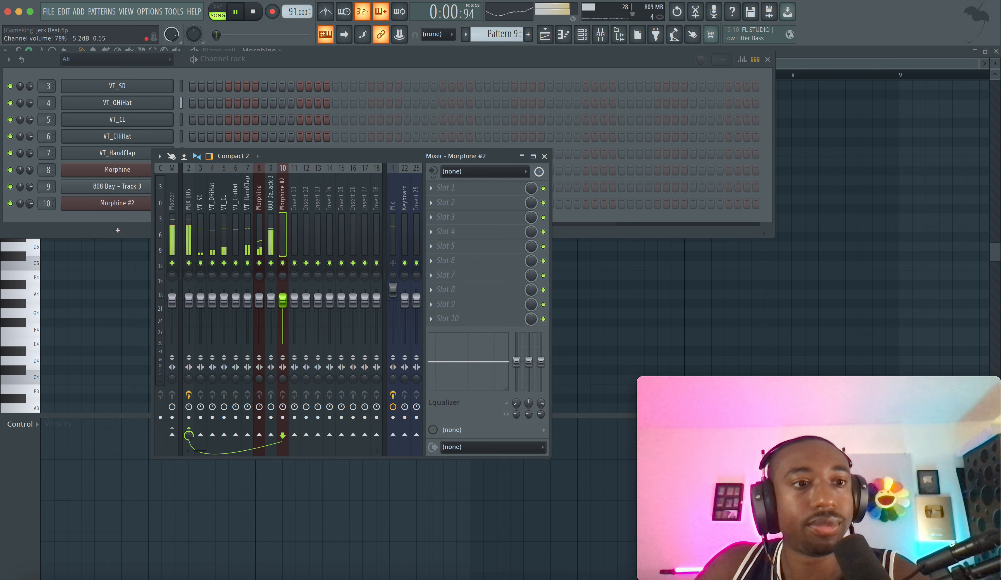
{"action": "left_click", "coordinate": [31, 201]}
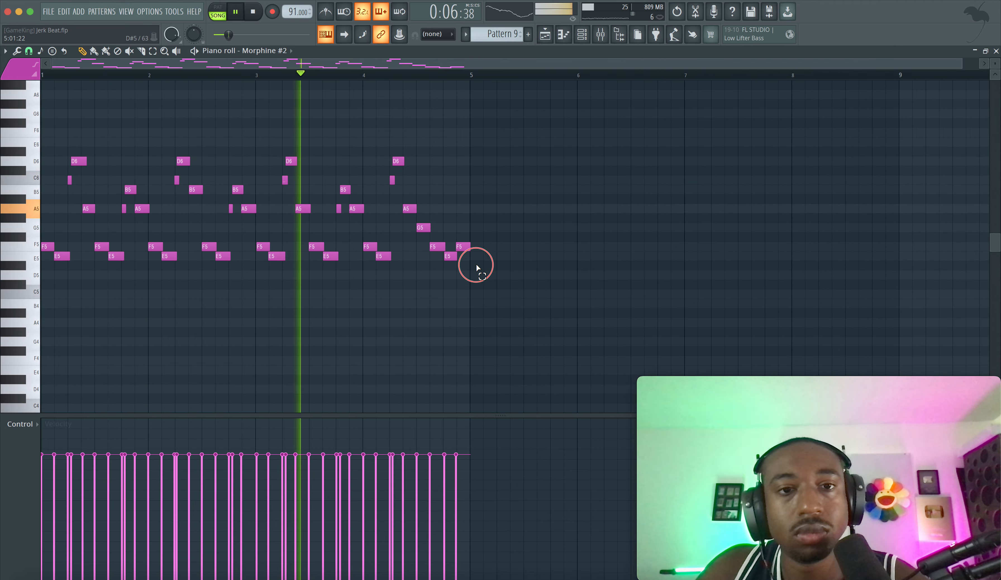
Quantize the Morphine #2 notes in Pattern 9, excluding the D6 notes and three of the B5 notes, and clear the selection.
{"action": "left_click_drag", "start_coordinate": [476, 264], "coordinate": [27, 206]}
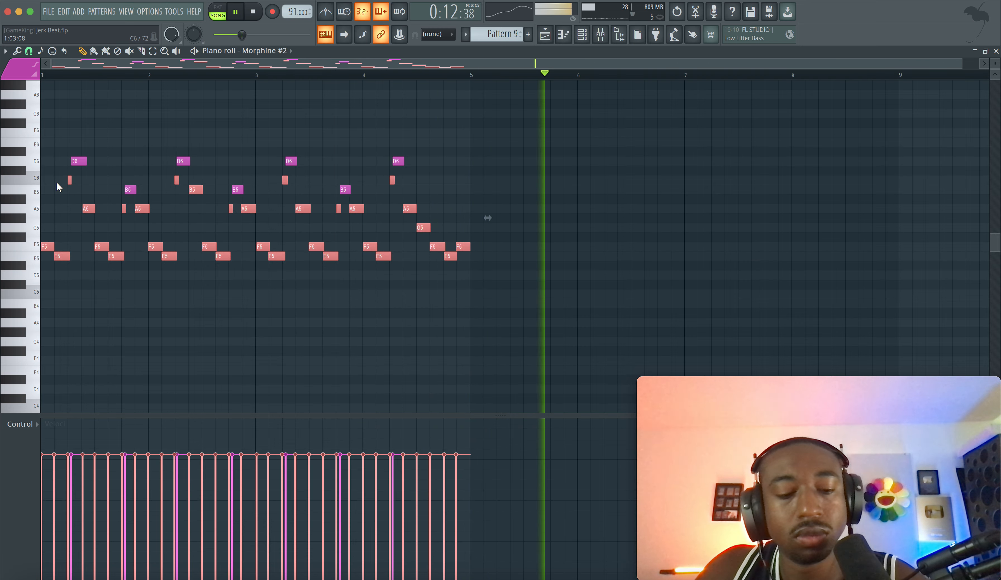
{"action": "key", "text": "alt+q"}
{"action": "left_click", "coordinate": [559, 364]}
{"action": "key", "text": "super+d"}
Move the B5 note that follows D6 in bar 2 down to A5, and play the melody.
{"action": "left_click_drag", "start_coordinate": [196, 190], "coordinate": [195, 209]}
{"action": "key", "text": "space"}
{"action": "key", "text": "space"}
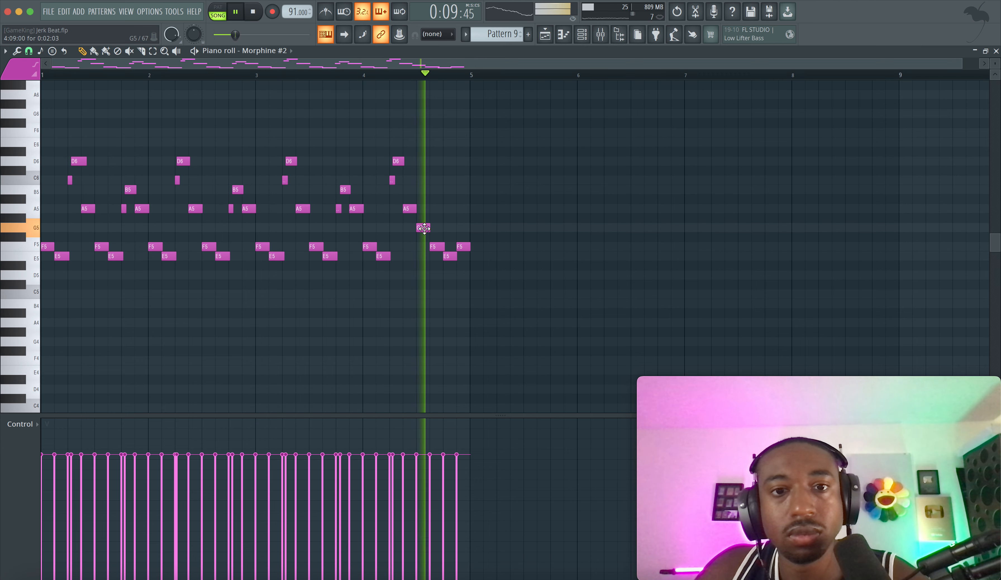
Delete the last four notes of bar 4: the G5, both F5 notes and the E5.
{"action": "right_click", "coordinate": [438, 247]}
{"action": "right_click", "coordinate": [450, 256]}
{"action": "right_click", "coordinate": [463, 247]}
{"action": "right_click", "coordinate": [424, 228]}
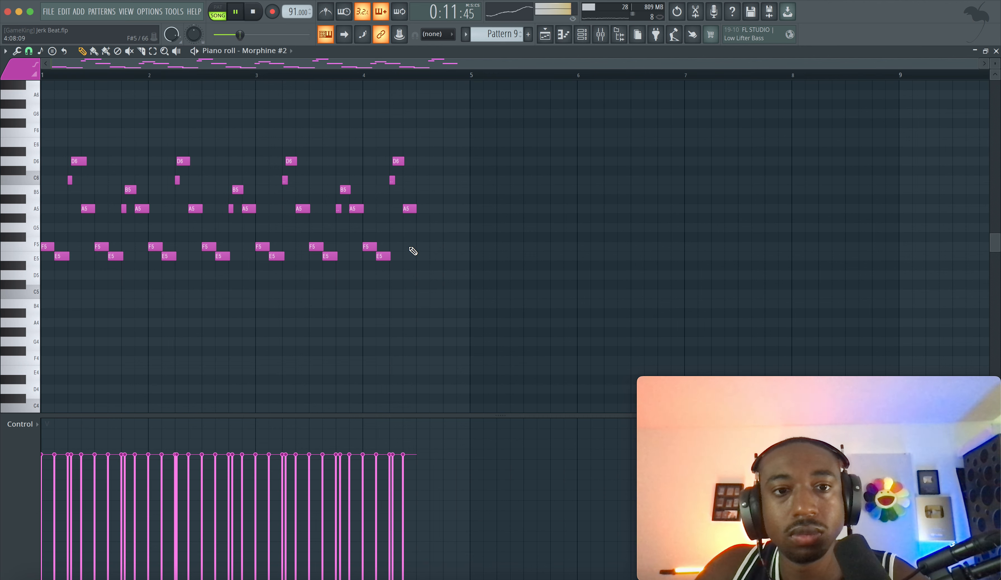
Copy bar 4's opening F5–E5 pair to 4:13:00, and add an F5 note at 4:09:00.
{"action": "left_click_drag", "start_coordinate": [396, 268], "coordinate": [450, 246]}
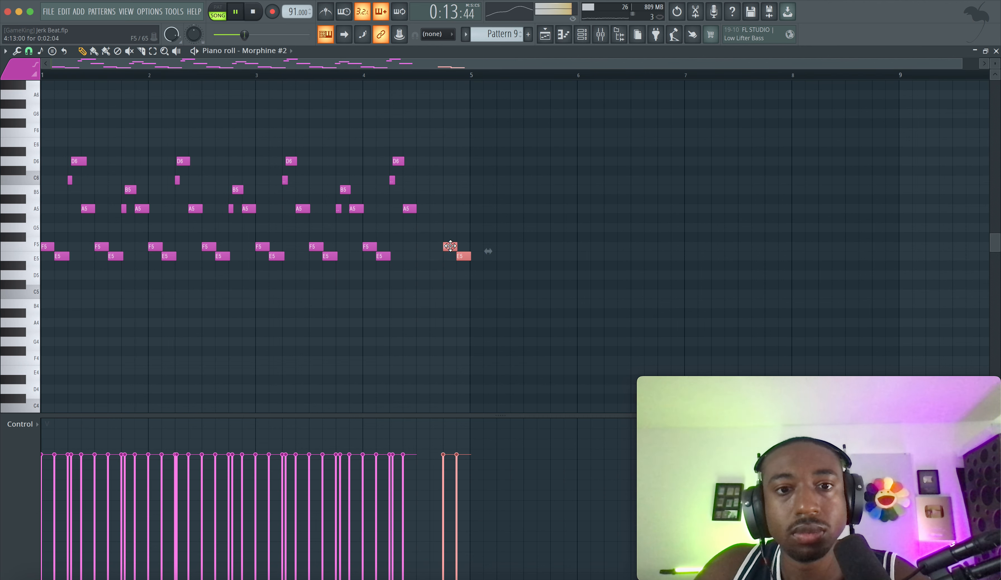
{"action": "left_click", "coordinate": [376, 74]}
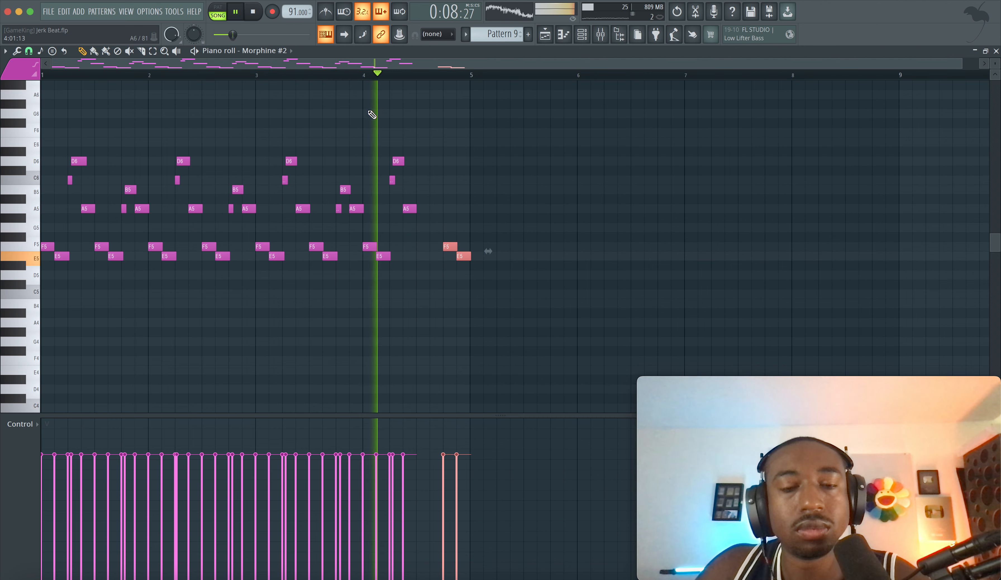
{"action": "key", "text": "space"}
{"action": "left_click", "coordinate": [418, 245]}
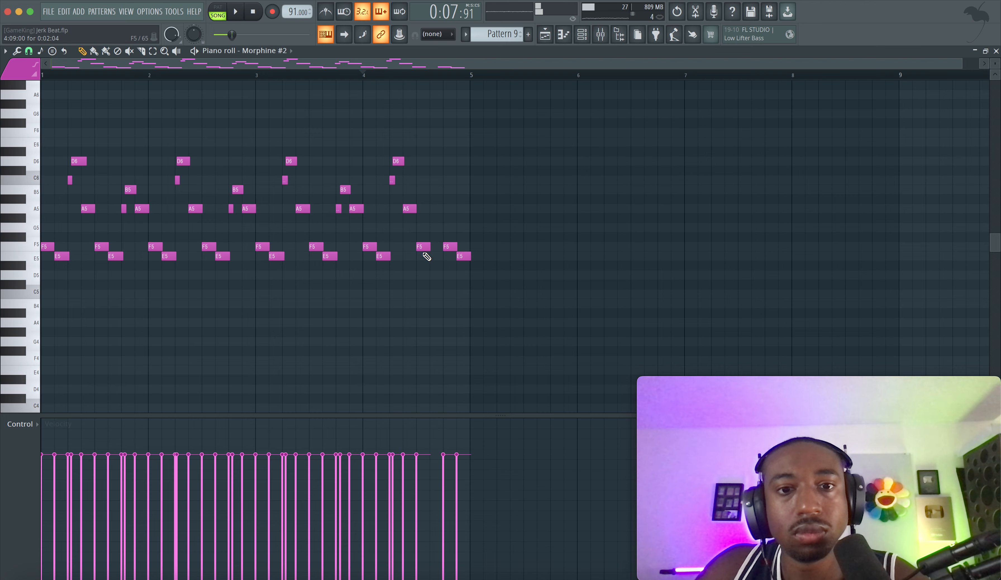
Add an E5 note after bar 4's second F5, and delete the bar's final F5–E5 pair.
{"action": "left_click", "coordinate": [431, 256]}
{"action": "key", "text": "space"}
{"action": "right_click", "coordinate": [450, 247]}
{"action": "right_click", "coordinate": [461, 256]}
Copy bar 3's closing A5–B5–A5 group to the end of bar 4, and slice off the last note's overhang at bar 5.
{"action": "left_click_drag", "start_coordinate": [366, 220], "coordinate": [465, 209]}
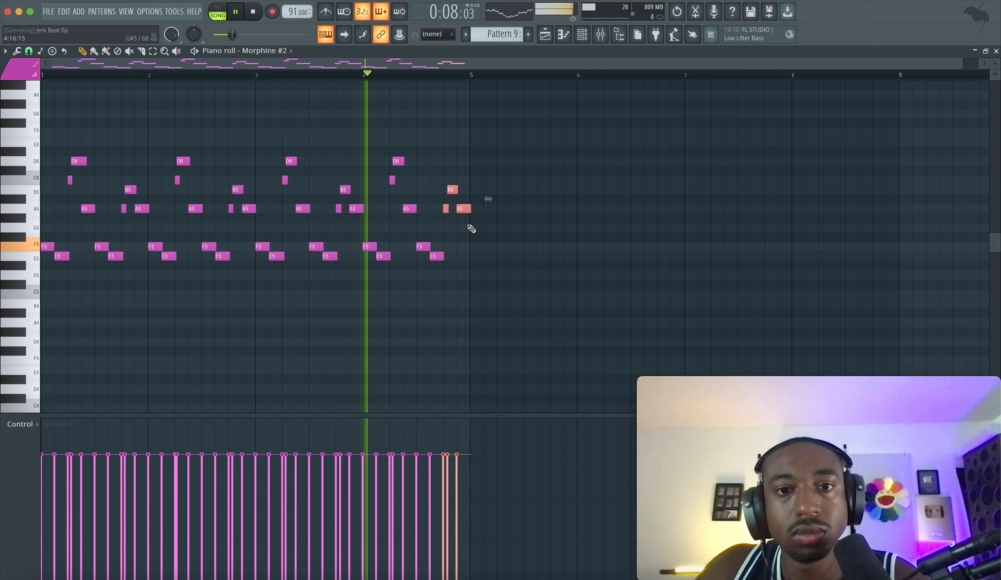
{"action": "left_click", "coordinate": [471, 223], "text": "super"}
{"action": "left_click", "coordinate": [142, 52]}
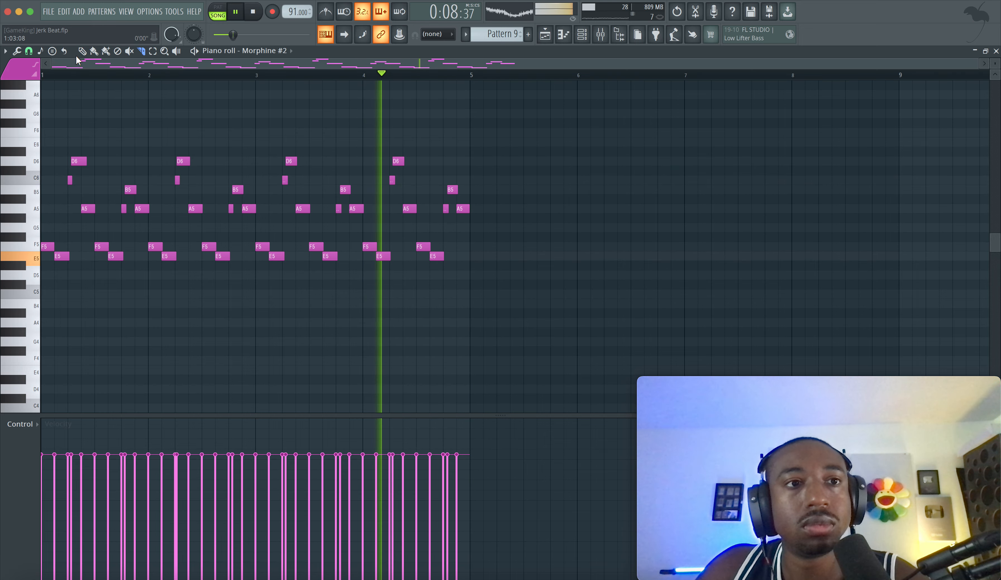
Open the Morphine #2 instrument, stop playback, and switch from the mixer to the playlist.
{"action": "key", "text": "F6"}
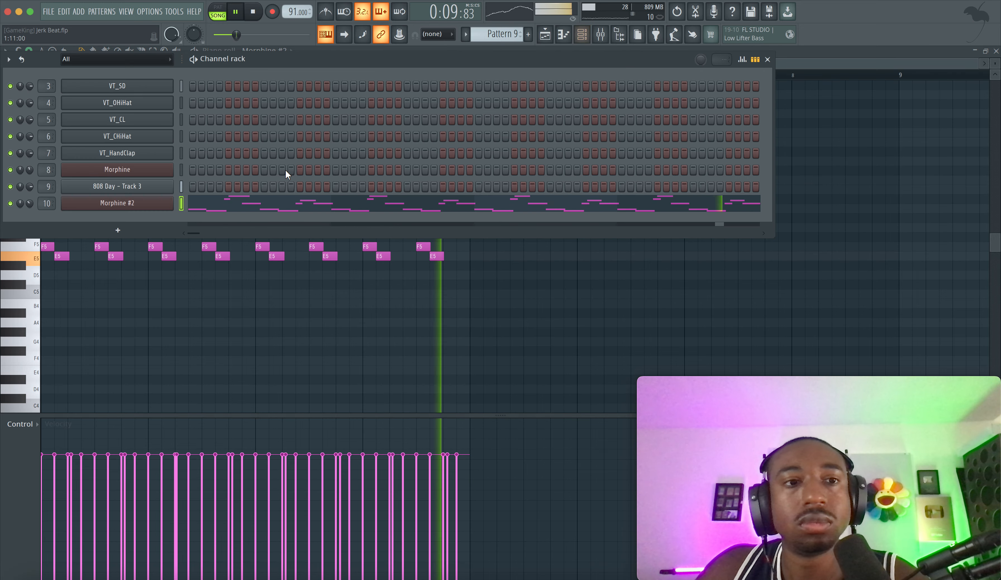
{"action": "left_click", "coordinate": [137, 205]}
{"action": "left_click", "coordinate": [600, 35]}
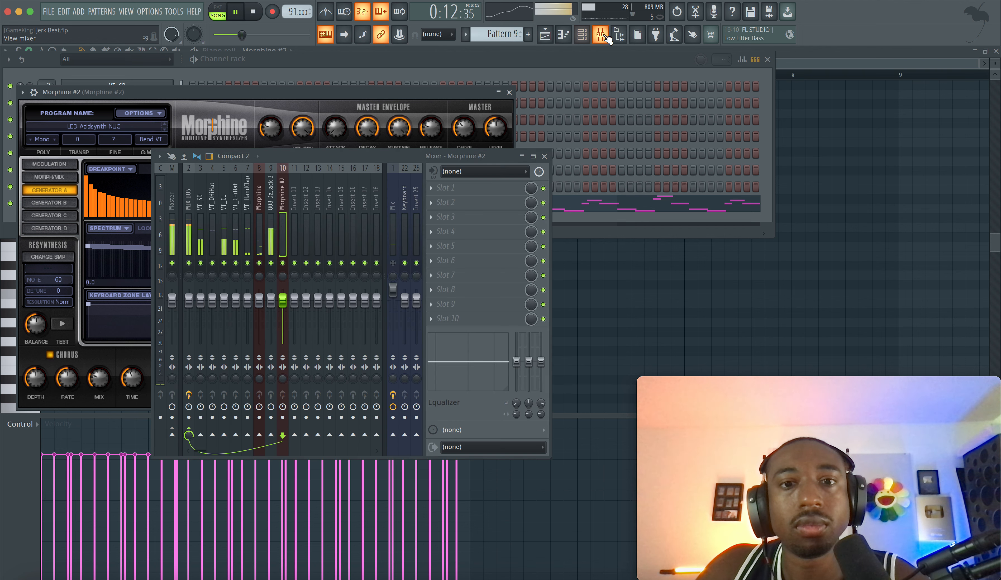
{"action": "key", "text": "space"}
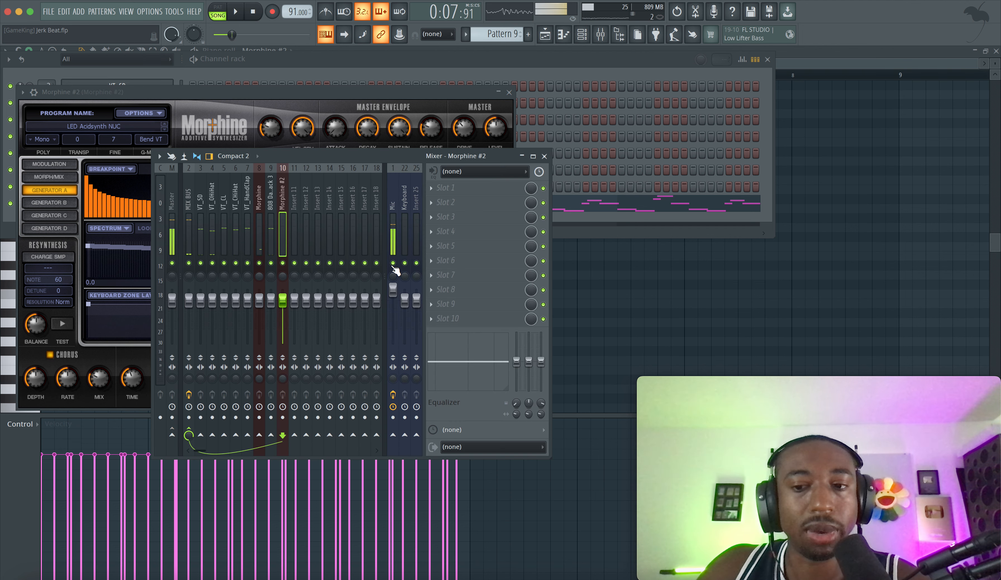
{"action": "left_click", "coordinate": [544, 156]}
{"action": "left_click", "coordinate": [544, 34]}
Audition Morphine #2 presets over the song, stepping on past LED Claster's Circus FG, LED Dark MC and LED Digital Life MC, and close the instrument.
{"action": "key", "text": "space"}
{"action": "left_click_drag", "start_coordinate": [232, 35], "coordinate": [274, 35]}
{"action": "left_click", "coordinate": [165, 128]}
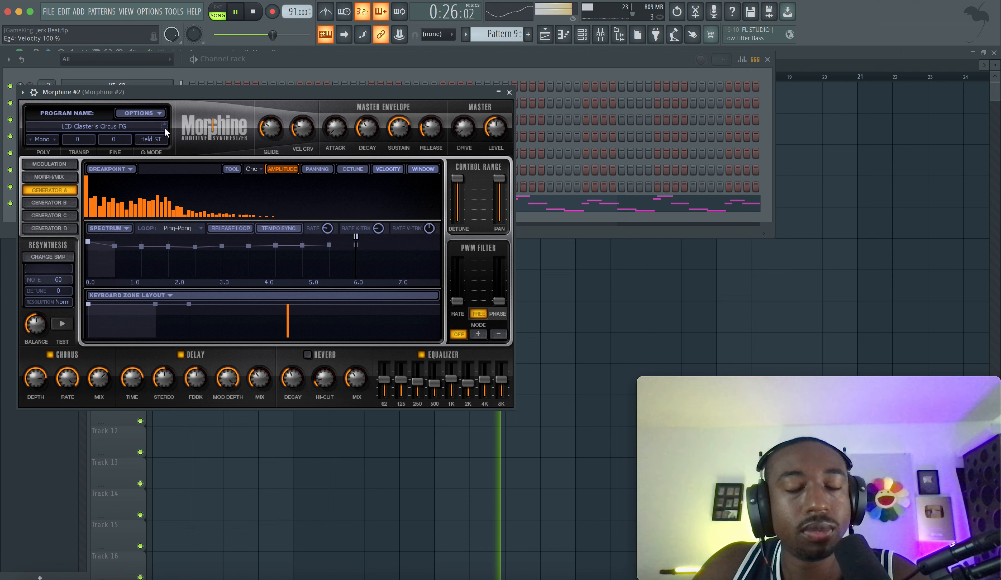
{"action": "left_click", "coordinate": [164, 127]}
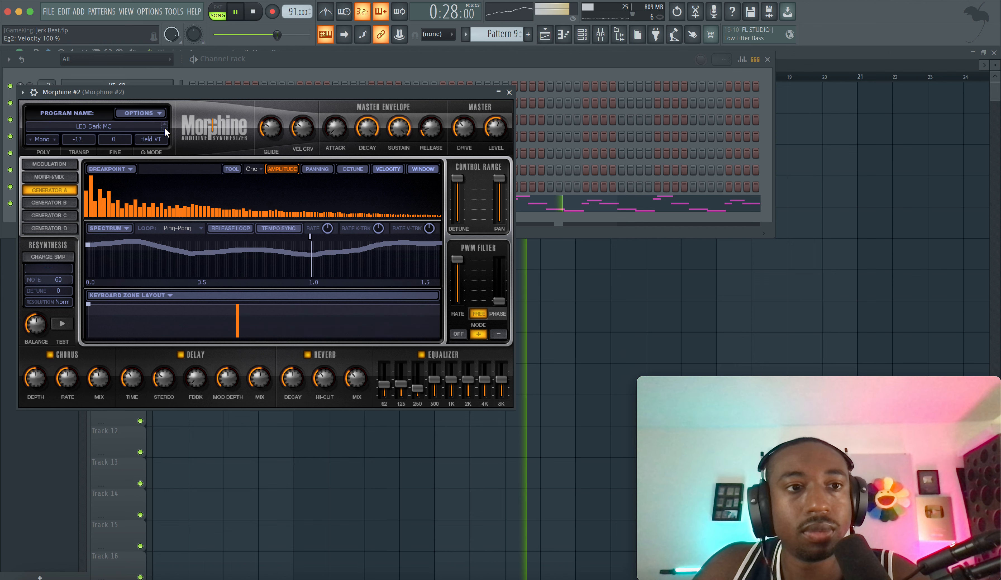
{"action": "left_click", "coordinate": [163, 127]}
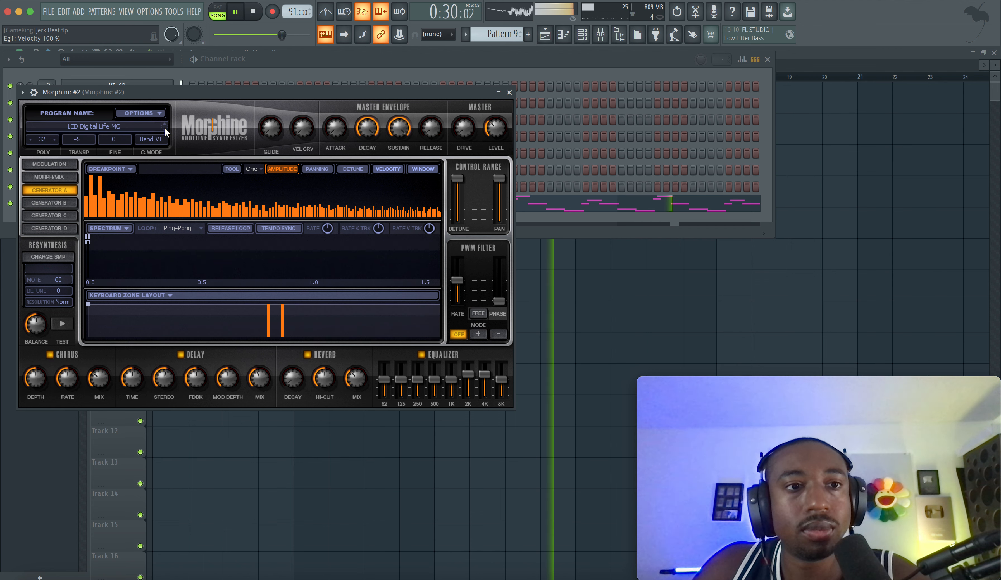
{"action": "left_click", "coordinate": [164, 128]}
{"action": "left_click", "coordinate": [163, 127]}
{"action": "left_click", "coordinate": [509, 92]}
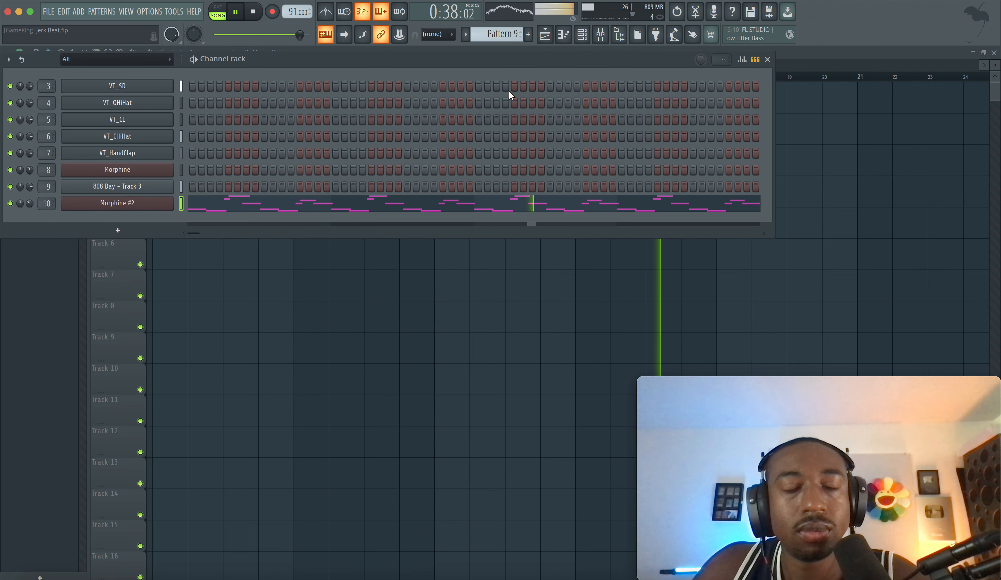
Add a Toxic Biohazard instrument channel, and return to the playlist.
{"action": "left_click", "coordinate": [232, 283]}
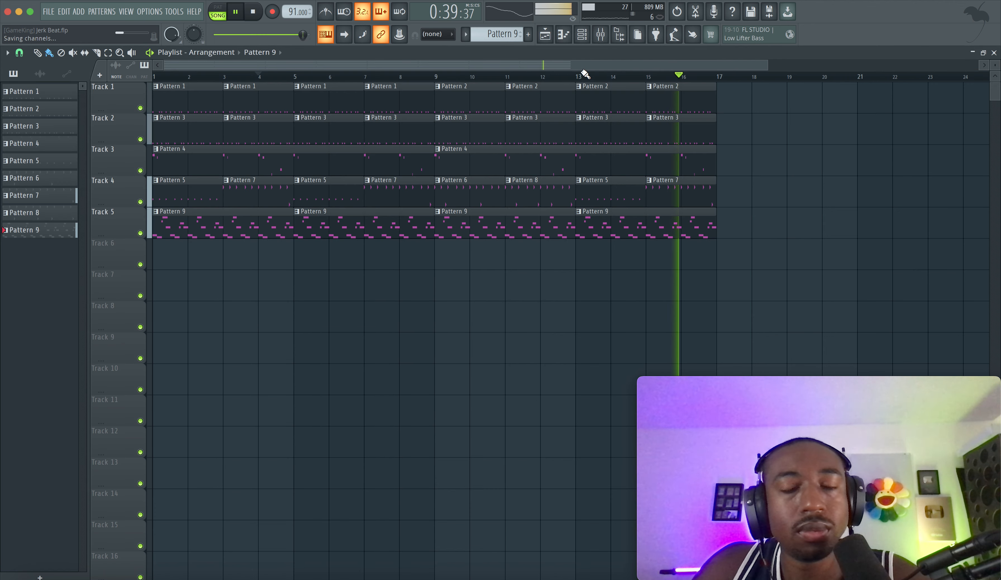
{"action": "left_click", "coordinate": [593, 34]}
{"action": "left_click", "coordinate": [658, 113]}
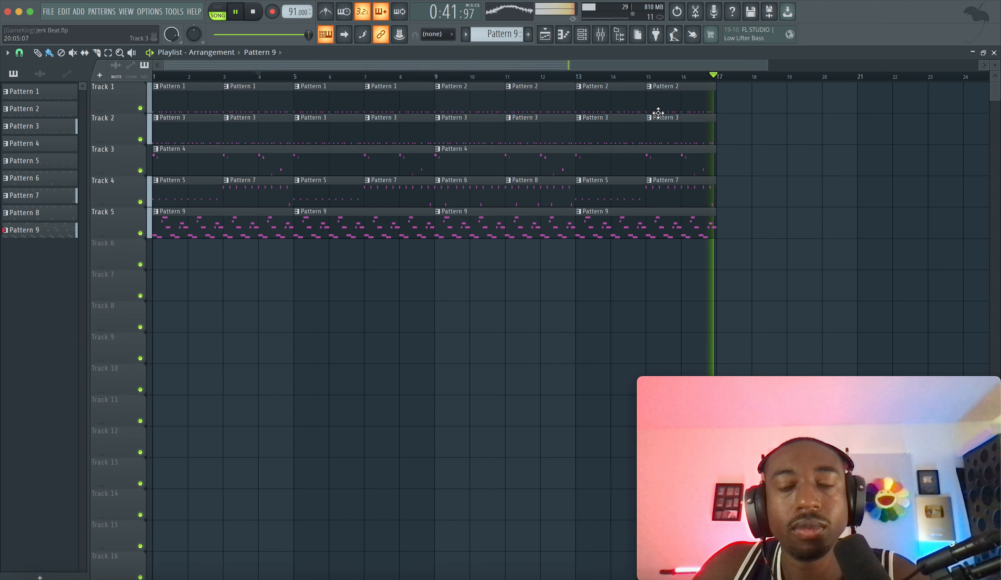
{"action": "left_click", "coordinate": [581, 35]}
{"action": "left_click", "coordinate": [117, 230]}
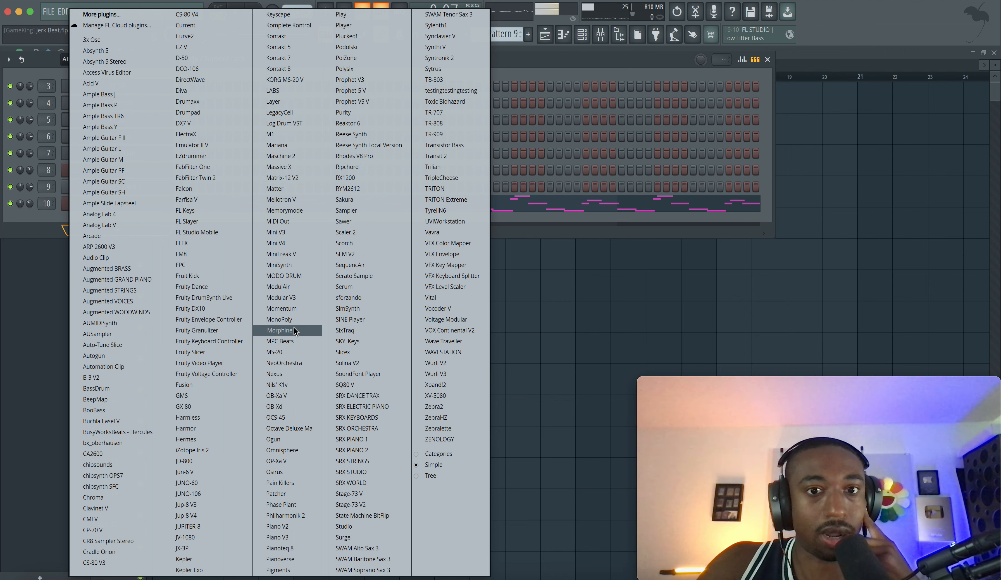
{"action": "left_click", "coordinate": [463, 104]}
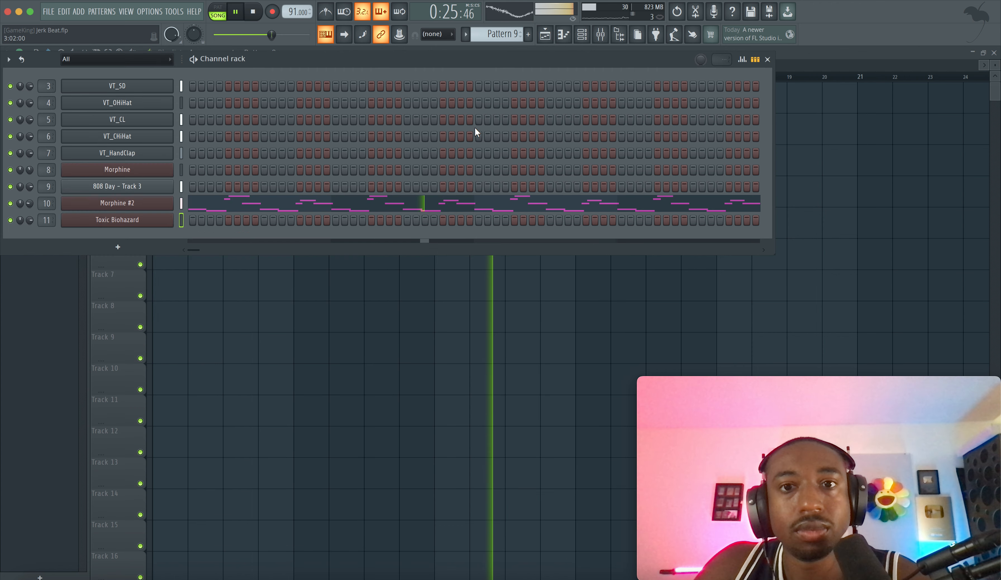
{"action": "right_click", "coordinate": [453, 280]}
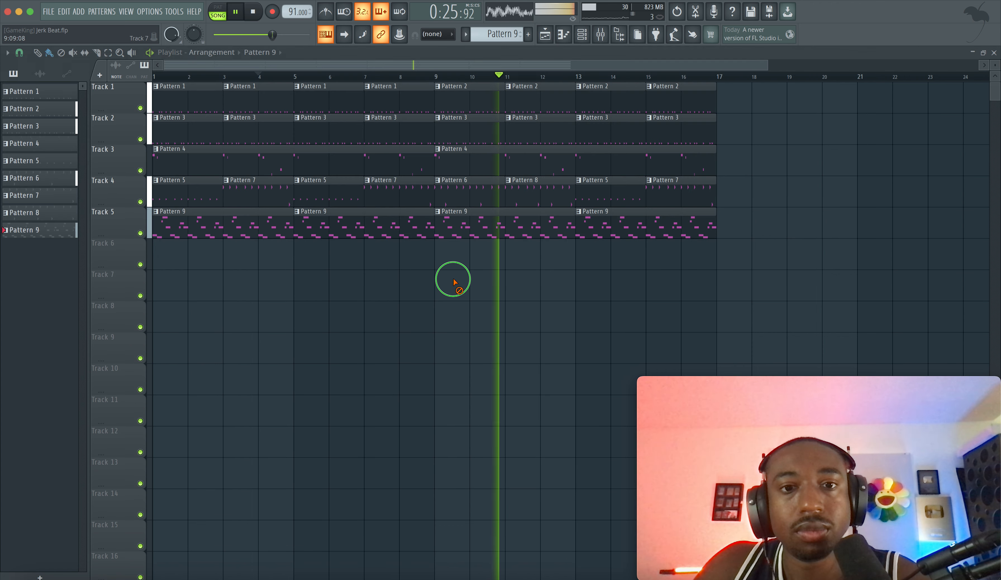
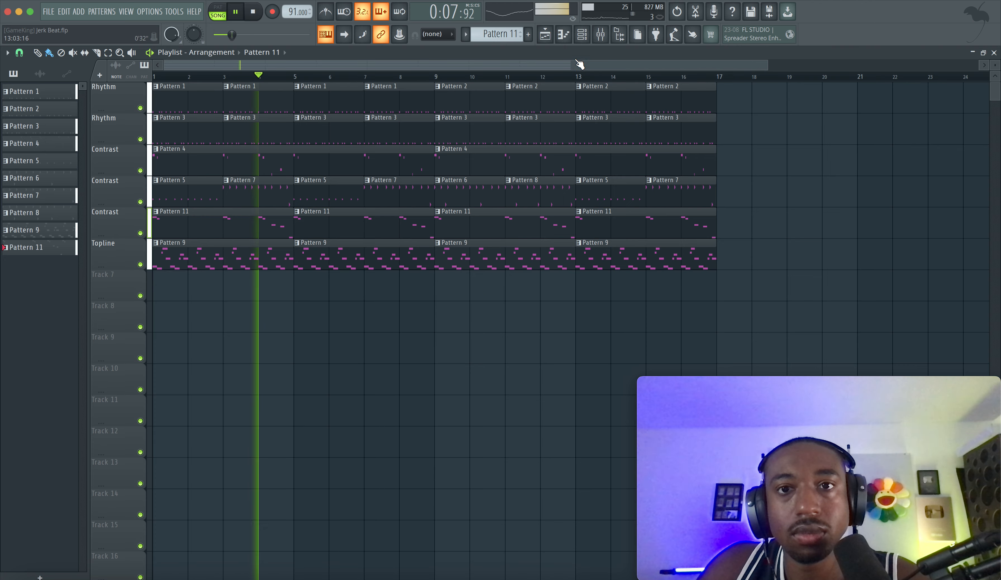
View the MIX BUS effects in the mixer, close the Fruity WaveShaper window and return to the playlist.
{"action": "left_click", "coordinate": [600, 35]}
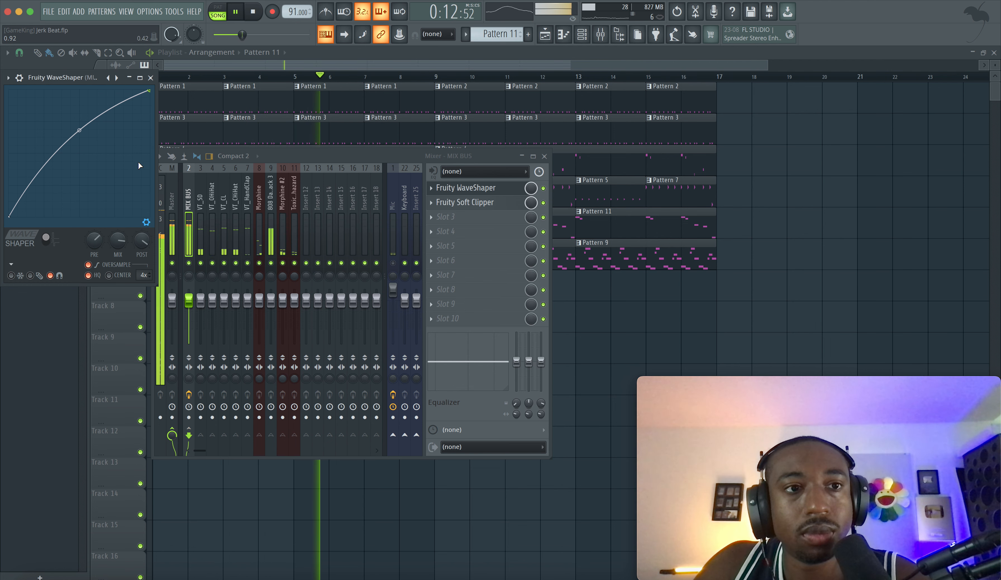
{"action": "left_click", "coordinate": [151, 77]}
{"action": "left_click", "coordinate": [544, 156]}
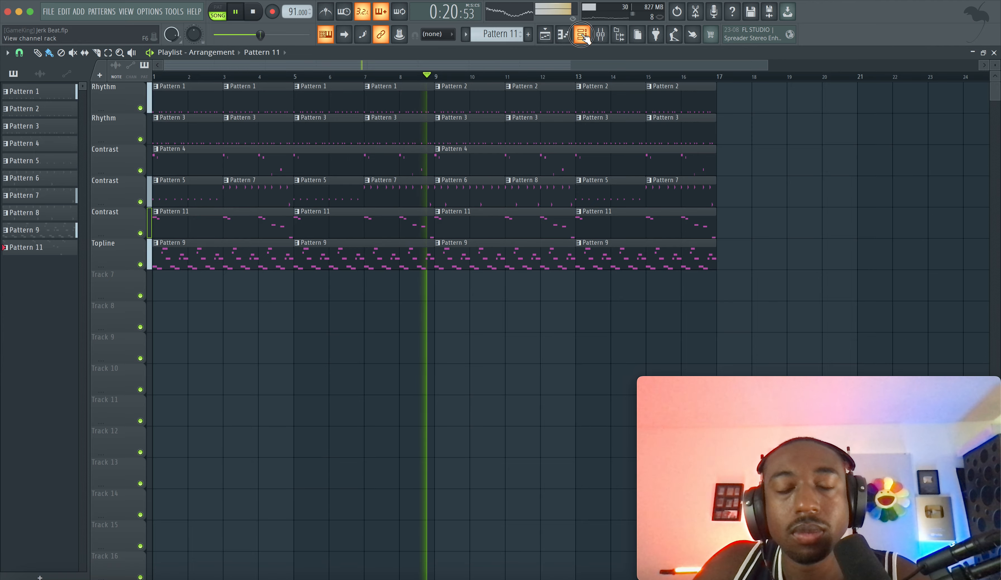
{"action": "left_click", "coordinate": [582, 34]}
{"action": "right_click", "coordinate": [249, 308]}
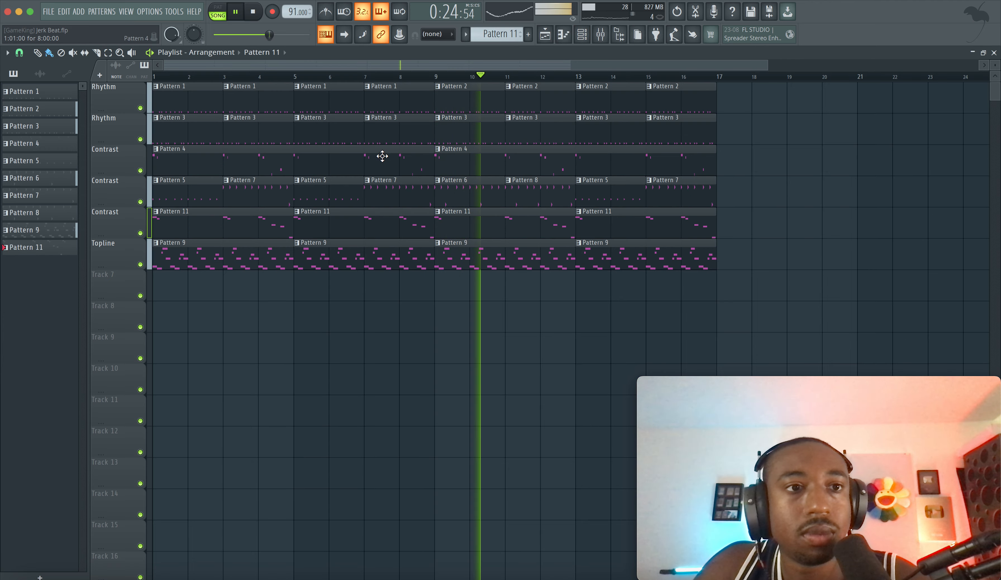
Mute the Mic track in the mixer and start song playback.
{"action": "left_click", "coordinate": [602, 39]}
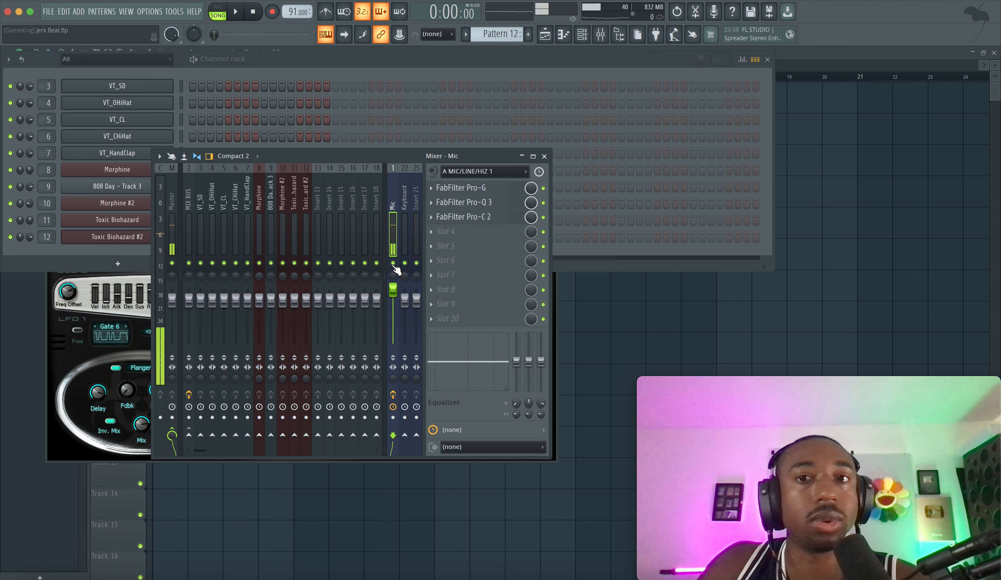
{"action": "left_click", "coordinate": [393, 263]}
{"action": "key", "text": "space"}
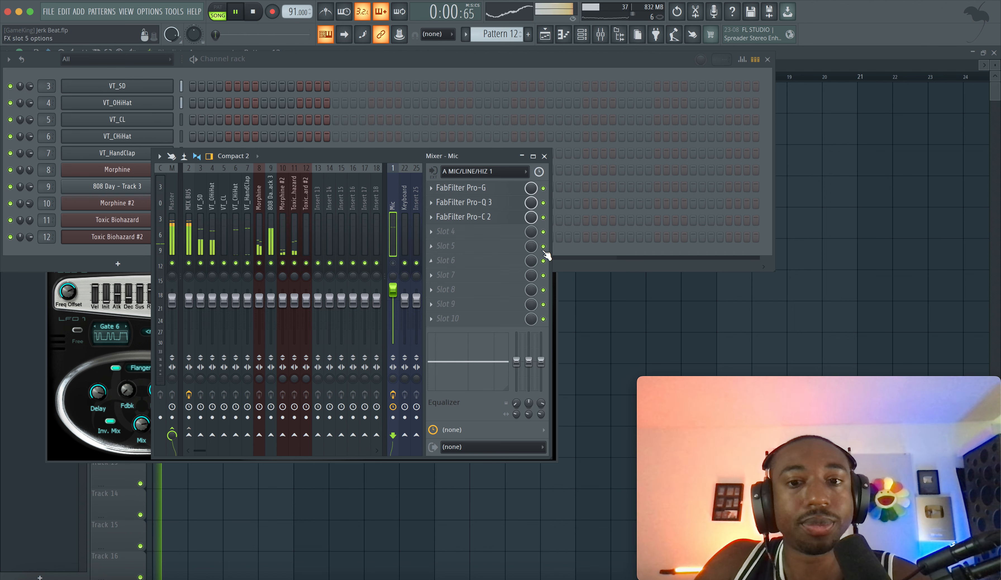
Load the FmPianoB preset from the Keyboards bank into Toxic Biohazard #2, and close the instrument.
{"action": "left_click", "coordinate": [120, 235]}
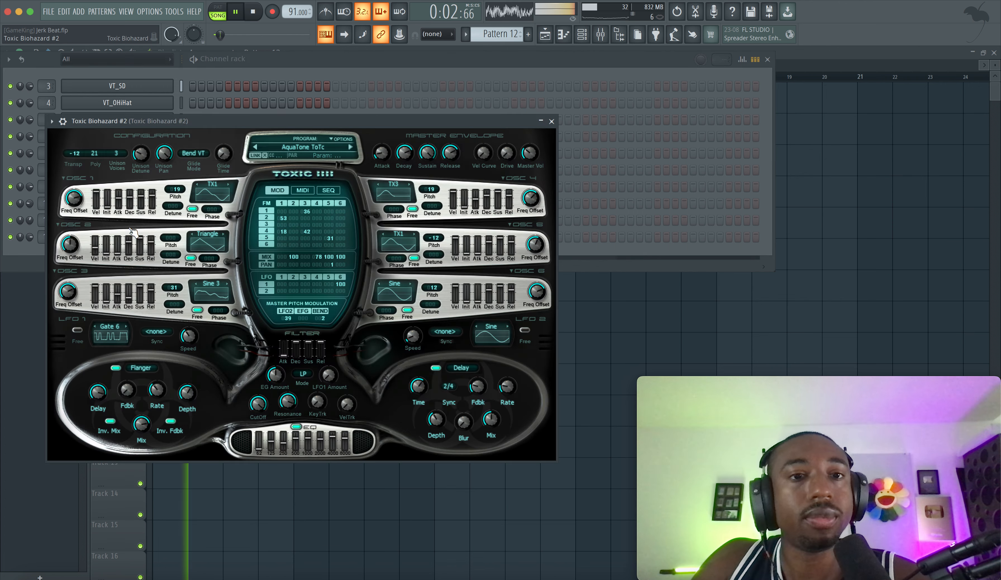
{"action": "left_click", "coordinate": [309, 151]}
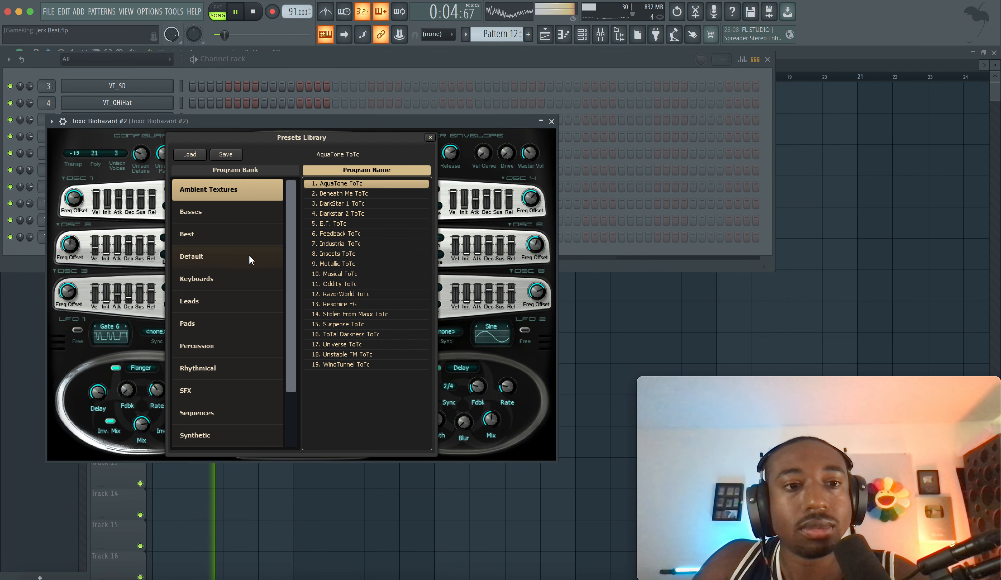
{"action": "left_click", "coordinate": [241, 276]}
{"action": "double_click", "coordinate": [342, 272]}
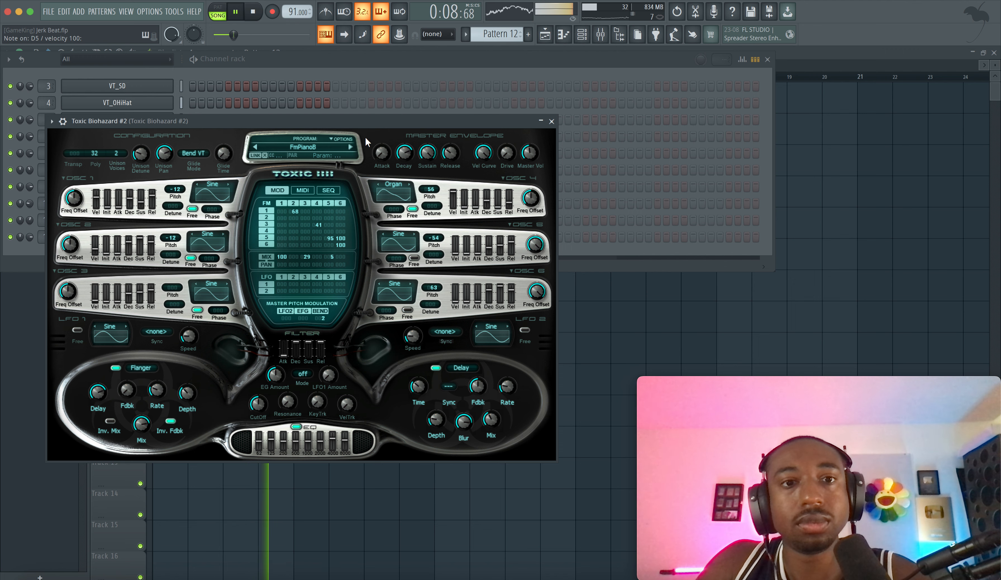
{"action": "left_click", "coordinate": [551, 121]}
Place a four-bar Pattern 12 clip at bar 1 of Track 7, stop playback and show the mixer.
{"action": "left_click", "coordinate": [634, 306]}
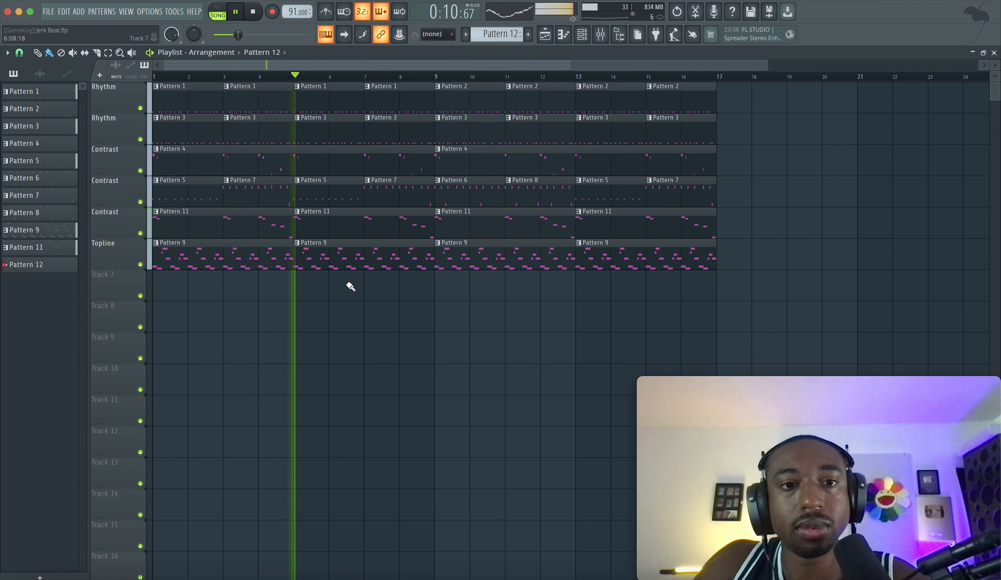
{"action": "left_click_drag", "start_coordinate": [157, 286], "coordinate": [306, 286]}
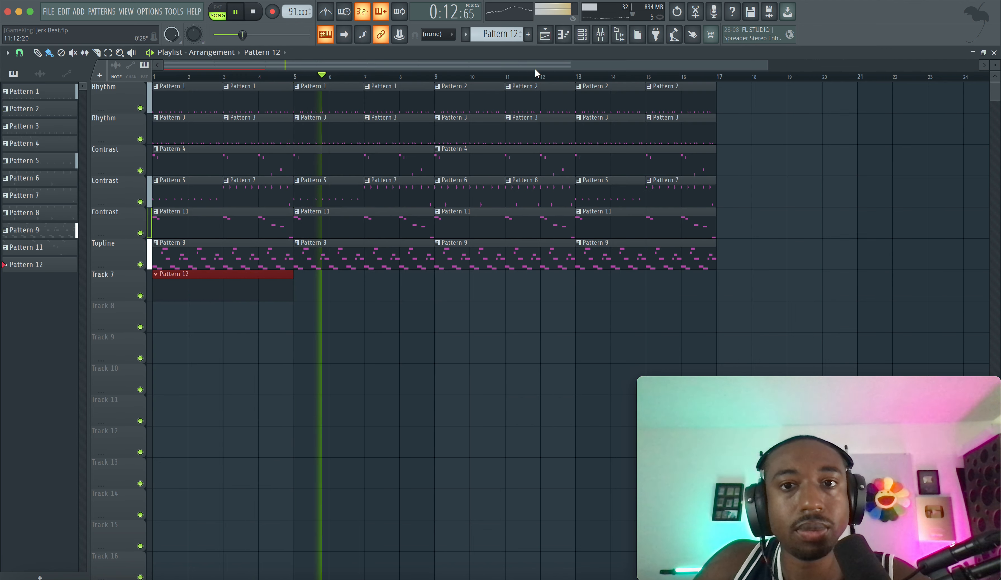
{"action": "key", "text": "space"}
{"action": "key", "text": "F9"}
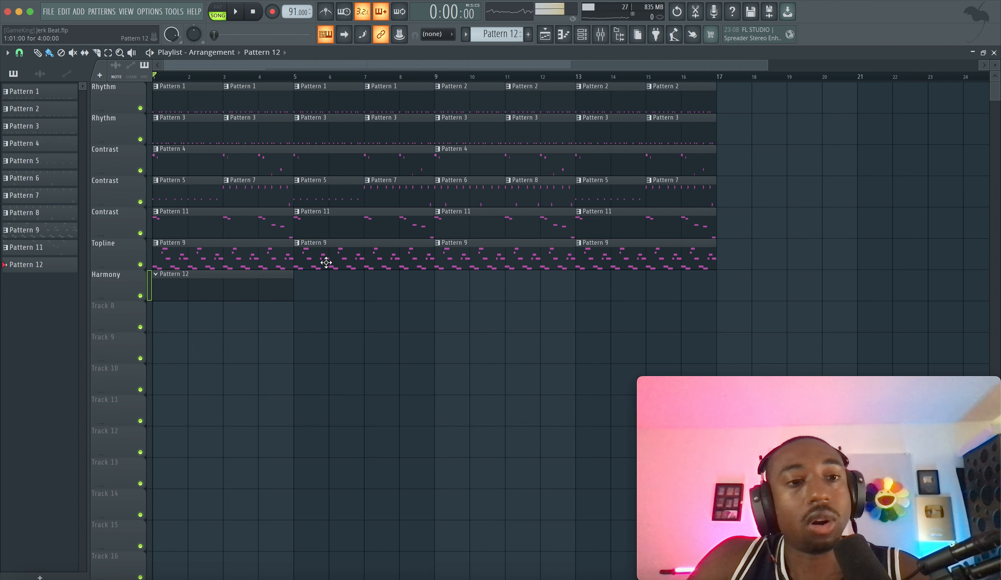
Play the arrangement, open the Toxic Biohazard #2 piano roll for Pattern 12, and stop playback.
{"action": "left_click", "coordinate": [600, 35]}
{"action": "left_click", "coordinate": [614, 271]}
{"action": "key", "text": "space"}
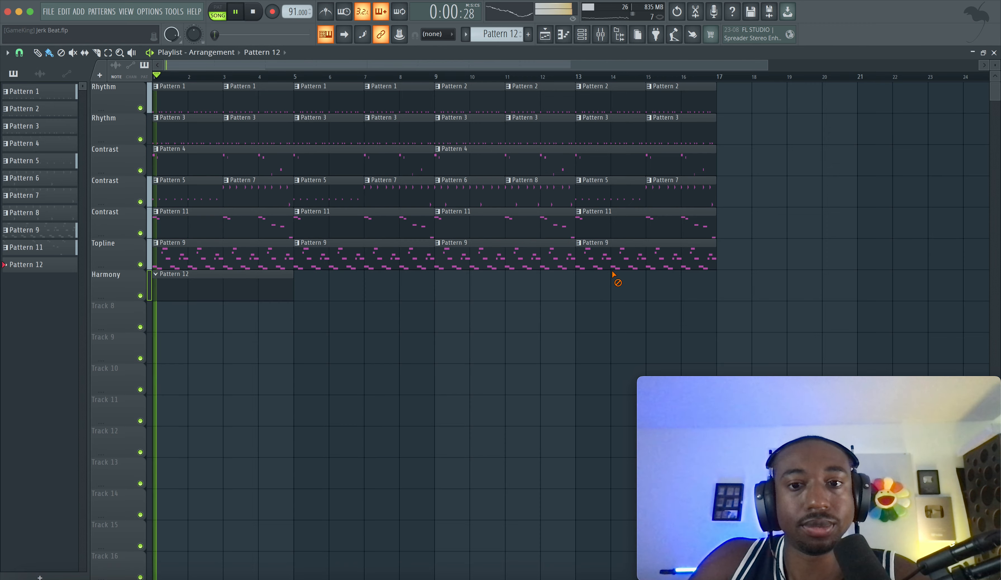
{"action": "double_click", "coordinate": [259, 278]}
{"action": "right_click", "coordinate": [161, 233]}
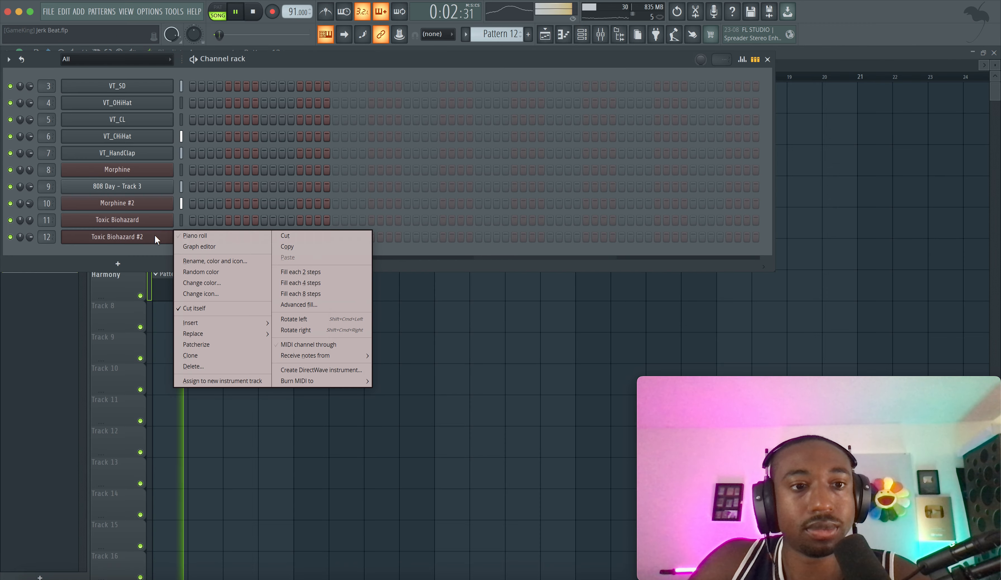
{"action": "left_click", "coordinate": [184, 234]}
{"action": "key", "text": "space"}
Audition several Toxic Biohazard #2 keys to find a starting pitch, and play the song.
{"action": "left_click", "coordinate": [27, 154]}
{"action": "scroll", "coordinate": [54, 152], "scroll_direction": "up", "scroll_amount": 5}
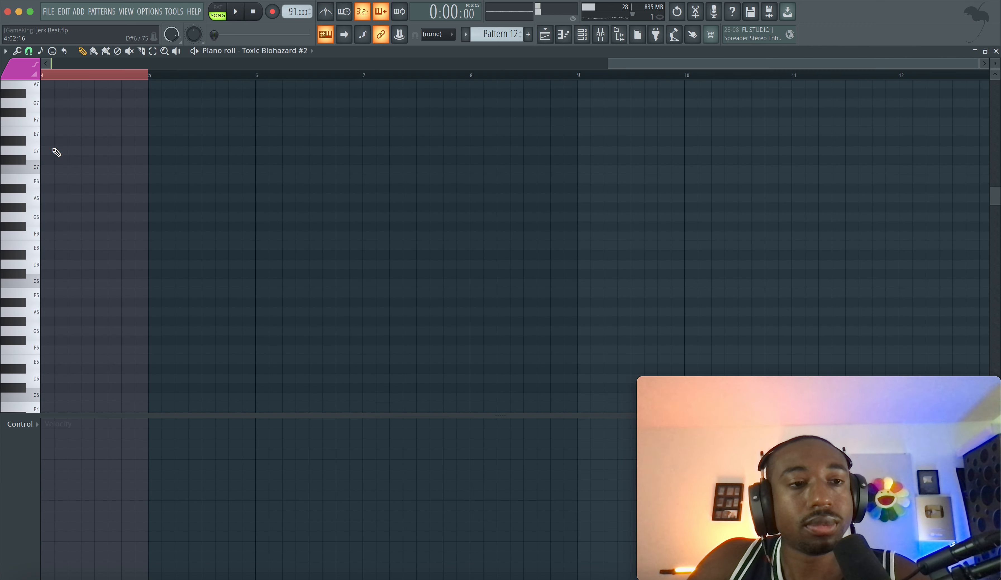
{"action": "left_click", "coordinate": [26, 172]}
{"action": "left_click", "coordinate": [24, 218]}
{"action": "key", "text": "space"}
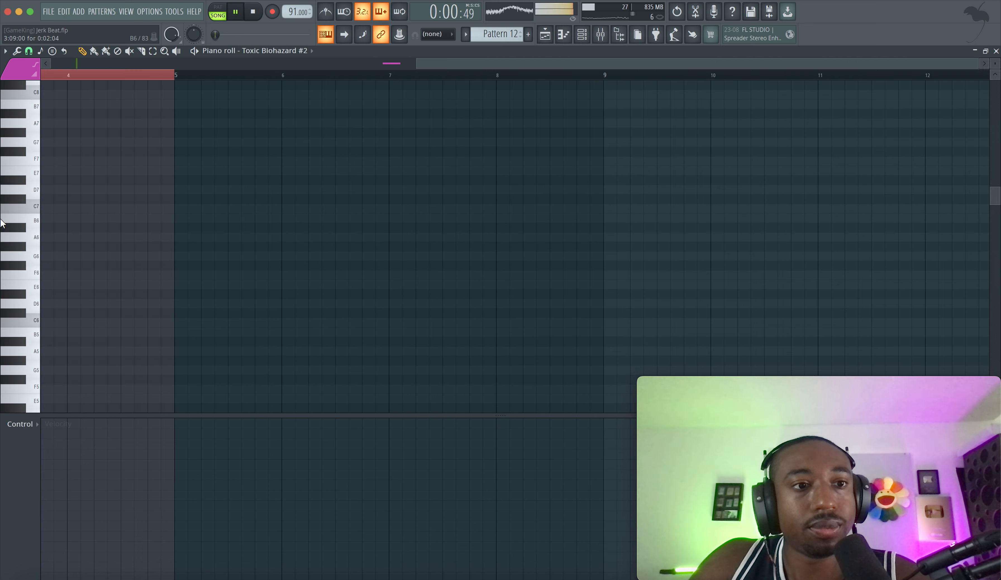
Place a B6 note at the very start of bar 1 in Pattern 12, and play it with the song.
{"action": "left_click", "coordinate": [74, 218]}
{"action": "scroll", "coordinate": [239, 259], "scroll_direction": "up", "scroll_amount": 4}
{"action": "key", "text": "space"}
{"action": "left_click_drag", "start_coordinate": [315, 331], "coordinate": [62, 336]}
{"action": "key", "text": "space"}
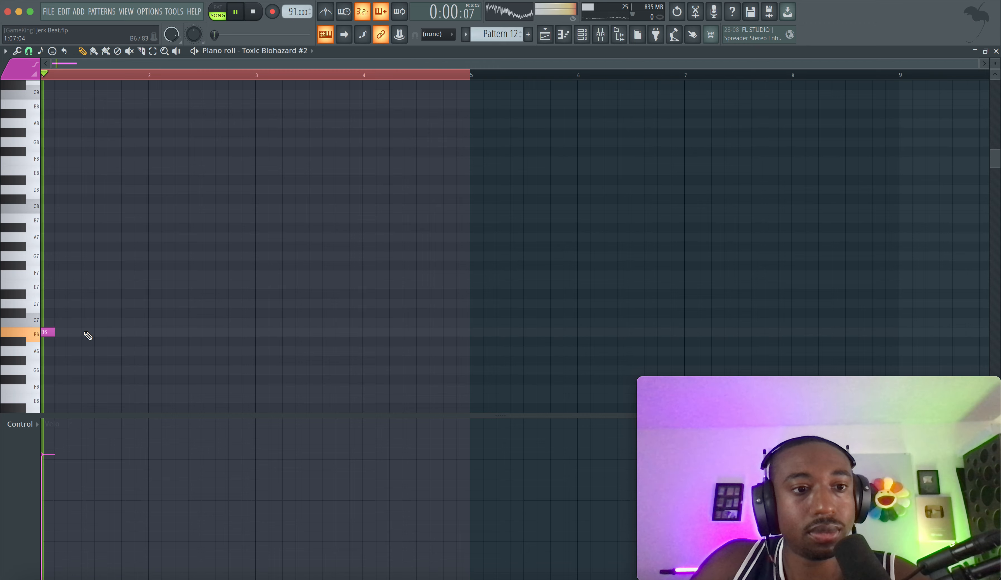
{"action": "scroll", "coordinate": [78, 334], "scroll_direction": "down", "scroll_amount": 2}
{"action": "key", "text": "space"}
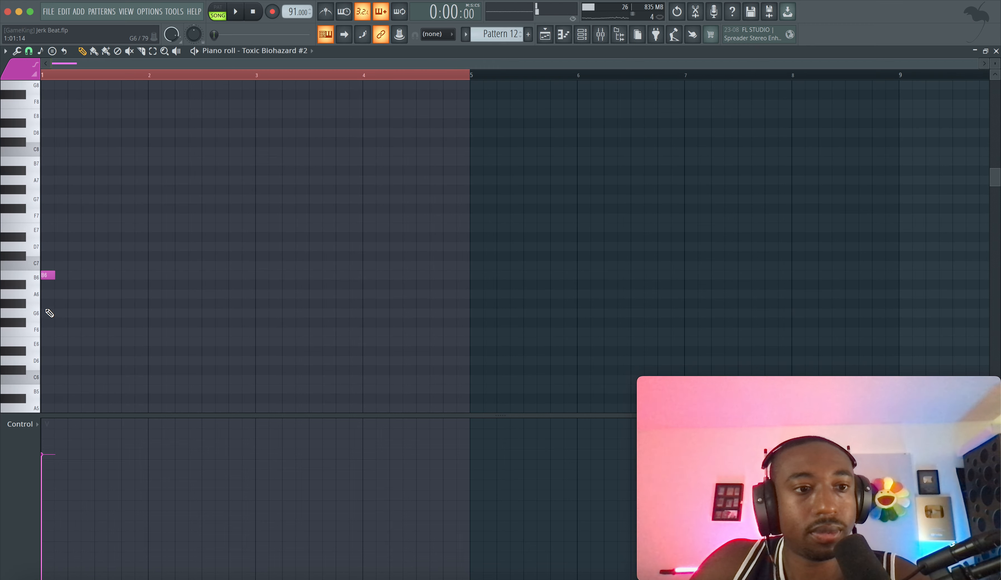
Stack G6, E6, C6 and A5 notes under the B6 at the start of bar 1.
{"action": "left_click", "coordinate": [46, 314]}
{"action": "left_click", "coordinate": [46, 341]}
{"action": "left_click", "coordinate": [46, 369]}
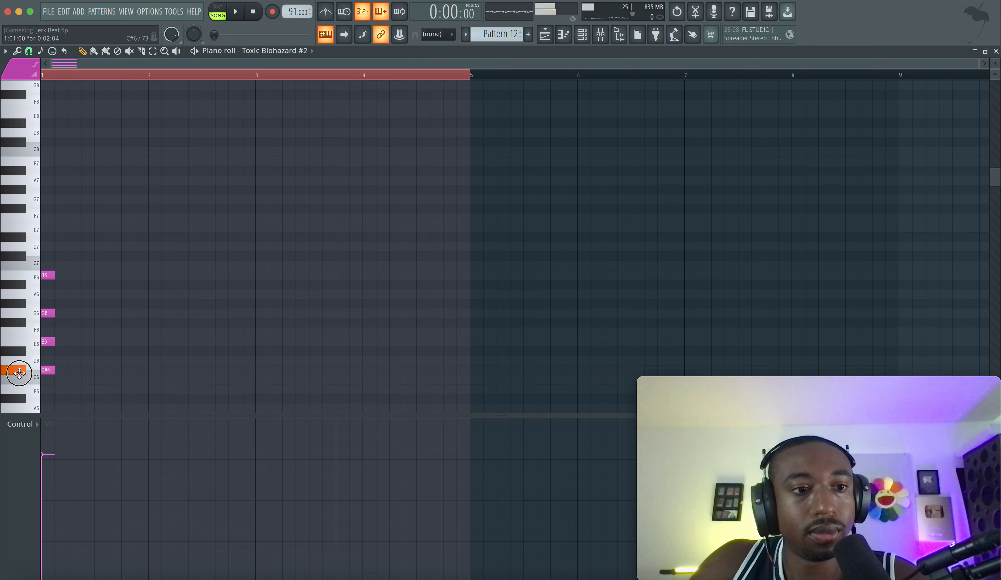
{"action": "scroll", "coordinate": [49, 357], "scroll_direction": "down", "scroll_amount": 3}
{"action": "left_click", "coordinate": [46, 322]}
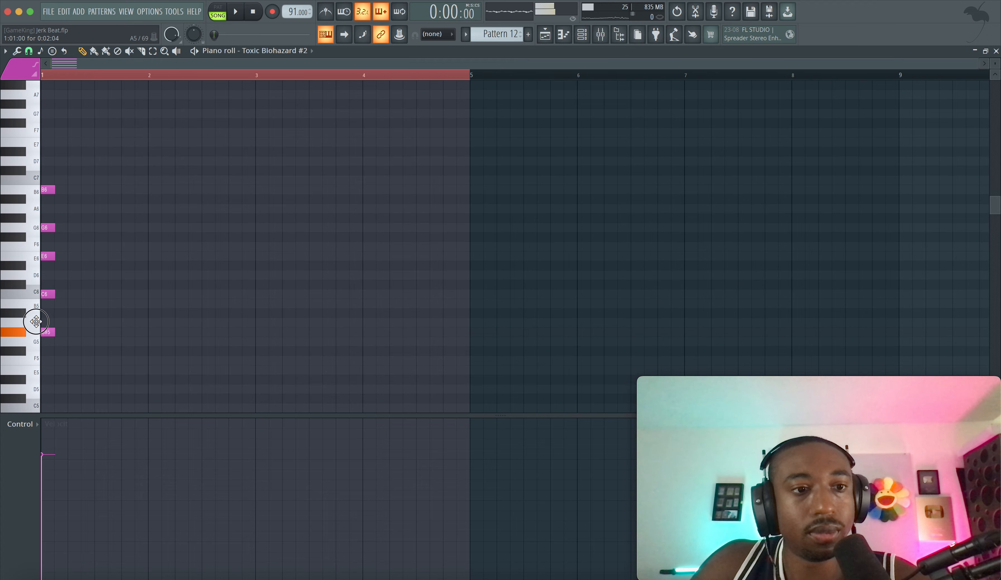
Raise the C6 and G6 chord notes in bar 1 by a semitone to C#6 and G#6, and play the chord.
{"action": "key", "text": "space"}
{"action": "key", "text": "space"}
{"action": "left_click_drag", "start_coordinate": [59, 295], "coordinate": [43, 293]}
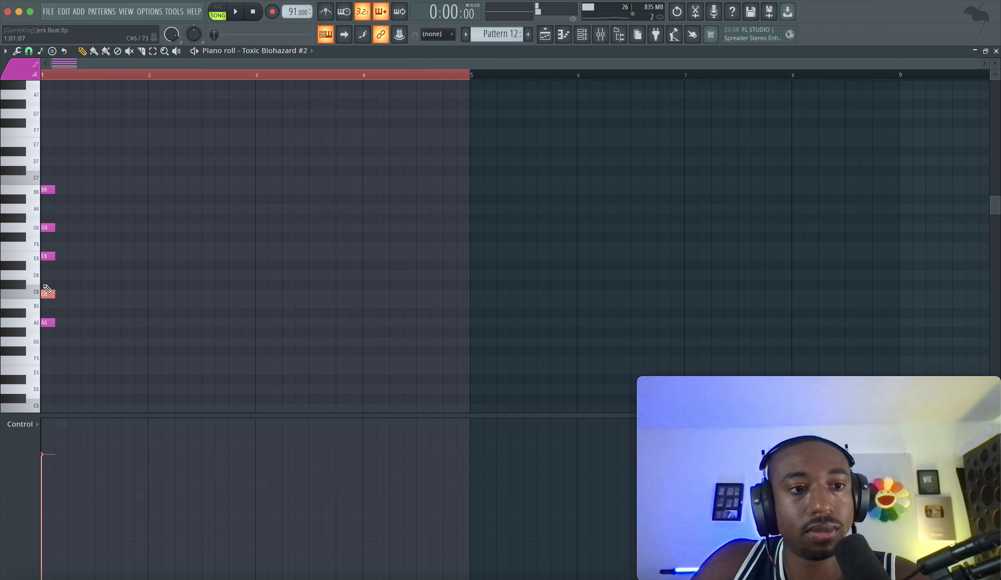
{"action": "left_click_drag", "start_coordinate": [59, 227], "coordinate": [42, 227]}
{"action": "key", "text": "space"}
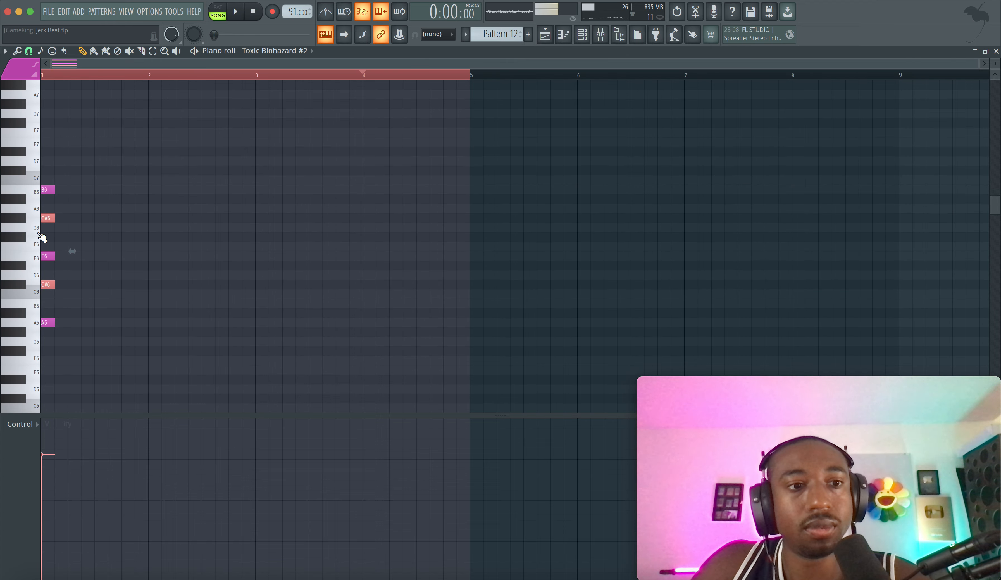
{"action": "key", "text": "space"}
Open the Toxic Biohazard #2 synth from the channel rack, switch it to the FmPianoE preset, and audition it with the song.
{"action": "key", "text": "F6"}
{"action": "left_click", "coordinate": [116, 237]}
{"action": "left_click", "coordinate": [351, 147]}
{"action": "key", "text": "space"}
{"action": "key", "text": "space"}
{"action": "key", "text": "space"}
{"action": "key", "text": "space"}
{"action": "key", "text": "space"}
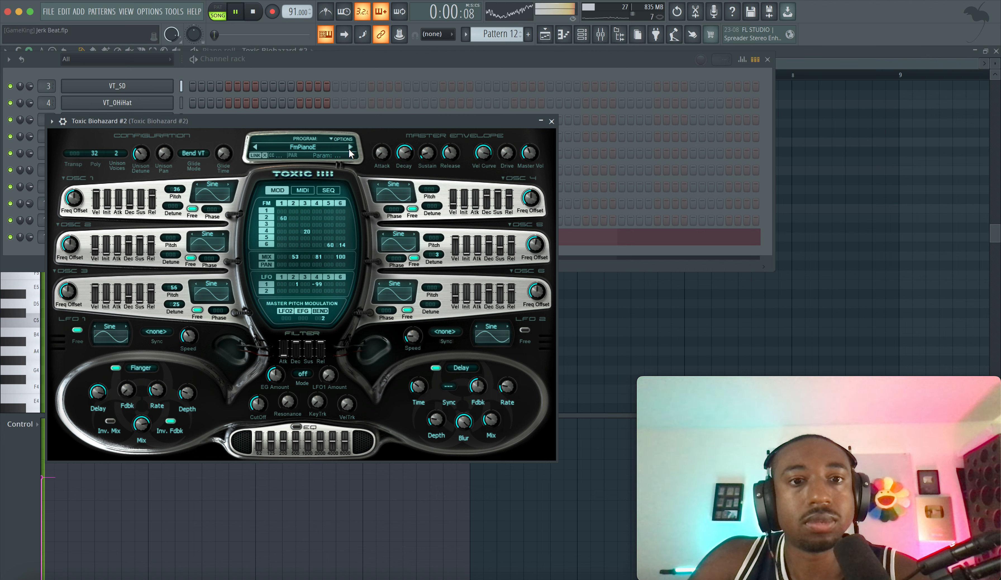
Try the FmPianoG preset, go back one preset while playing the song, and close the synth and channel rack.
{"action": "left_click", "coordinate": [351, 148]}
{"action": "left_click", "coordinate": [351, 148]}
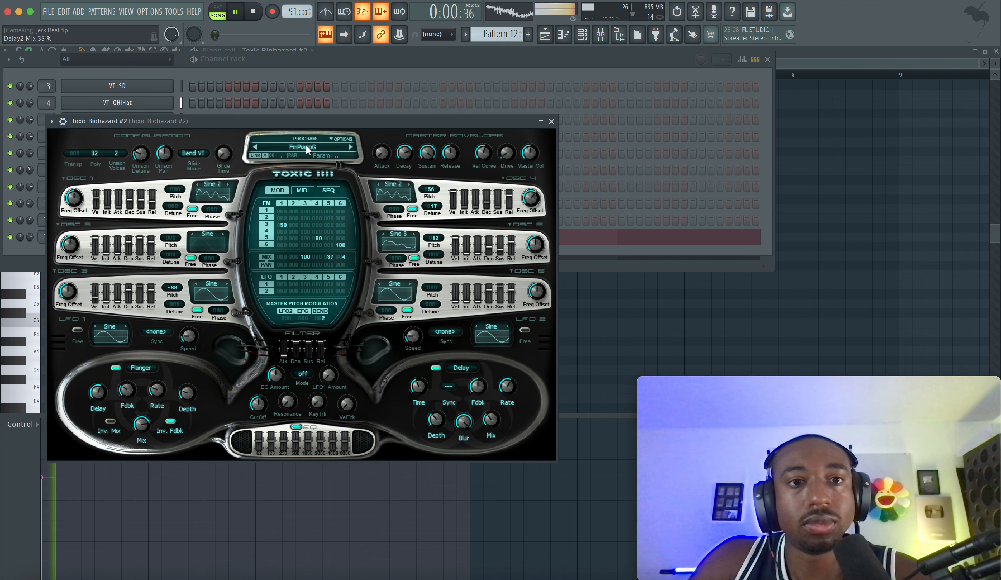
{"action": "key", "text": "space"}
{"action": "left_click", "coordinate": [255, 147]}
{"action": "key", "text": "space"}
{"action": "left_click", "coordinate": [552, 123]}
{"action": "key", "text": "F6"}
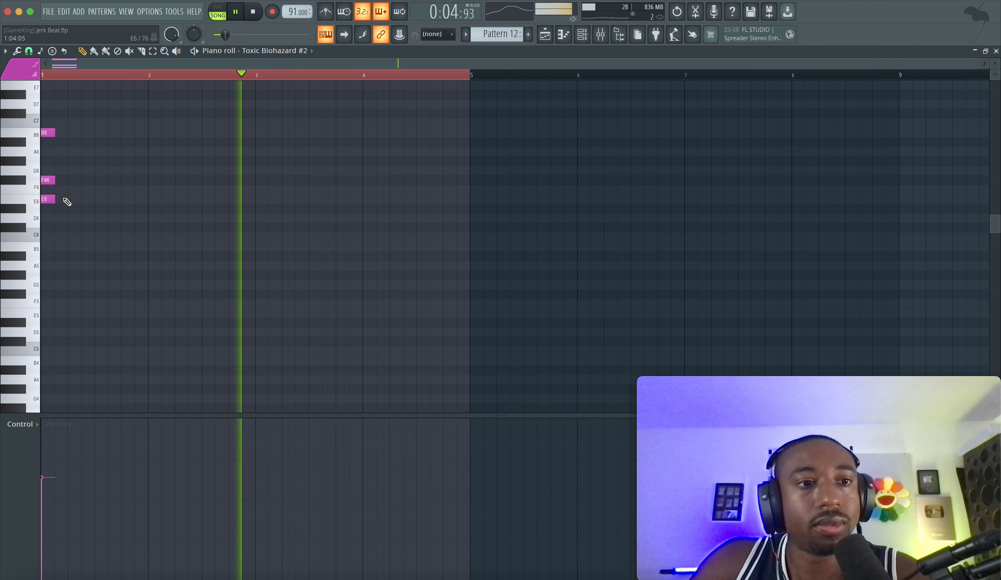
Select the B6, F#6 and E6 notes in bar 1, audition them with the song, and delete them.
{"action": "left_click_drag", "start_coordinate": [64, 202], "coordinate": [29, 129]}
{"action": "key", "text": "space"}
{"action": "key", "text": "space"}
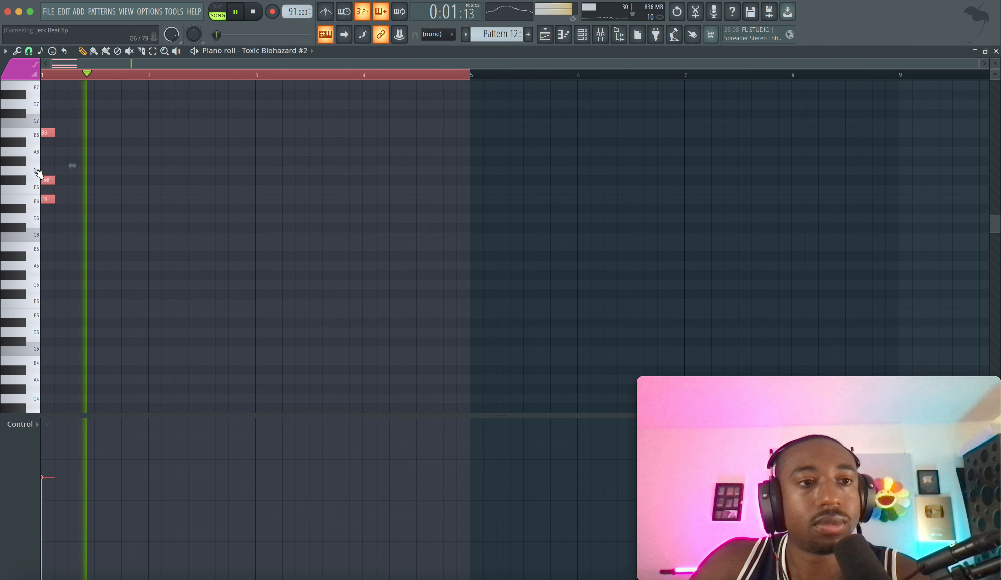
{"action": "key", "text": "space"}
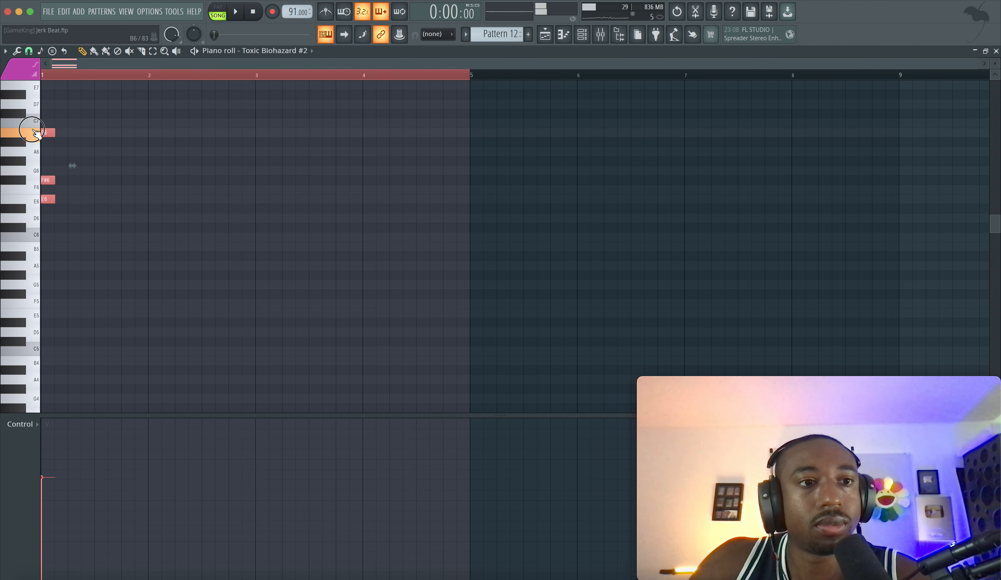
{"action": "left_click", "coordinate": [35, 151]}
{"action": "key", "text": "Delete"}
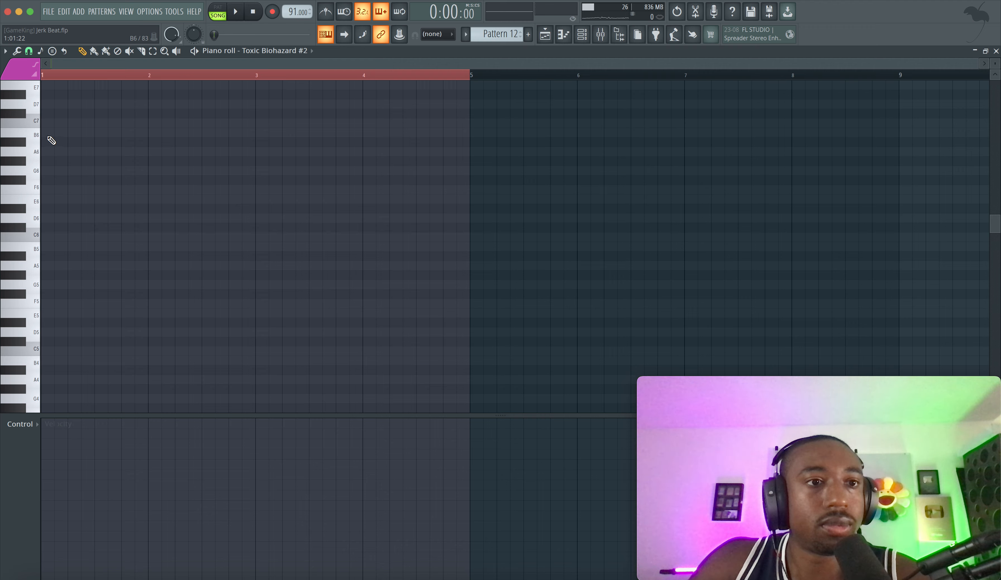
Stack B6, G6 and E6 notes at the start of bar 1 and play them with the song.
{"action": "left_click", "coordinate": [47, 134]}
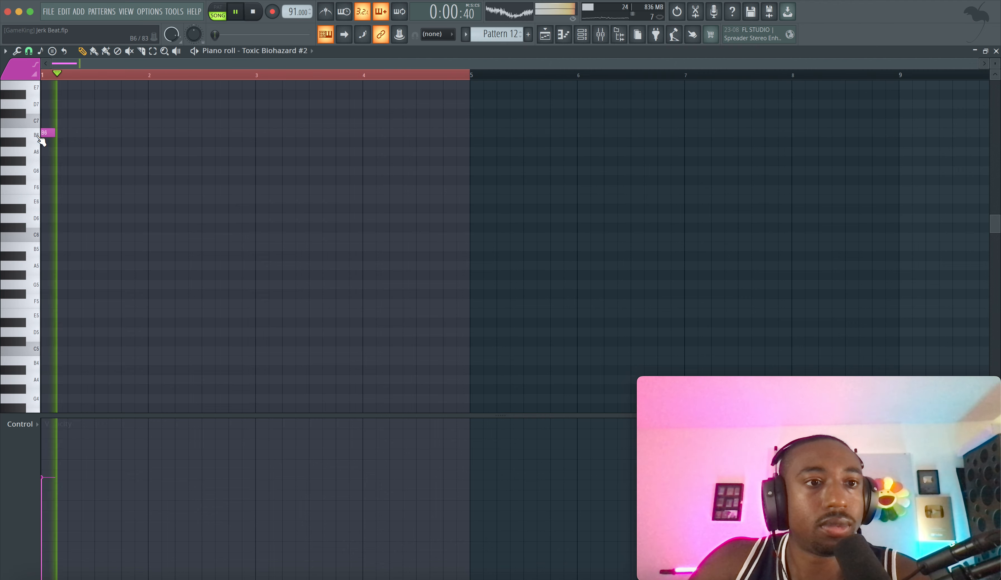
{"action": "left_click", "coordinate": [48, 170]}
{"action": "left_click", "coordinate": [48, 208]}
{"action": "left_click_drag", "start_coordinate": [30, 202], "coordinate": [45, 200]}
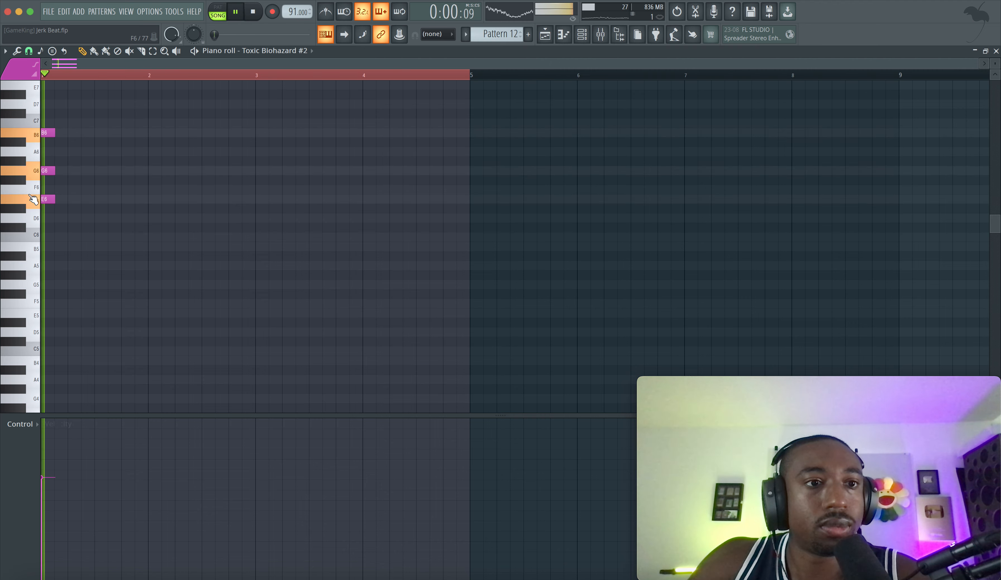
{"action": "key", "text": "space"}
{"action": "key", "text": "space"}
Delete the B6, G6 and E6 notes from bar 1 and audition the G6 key.
{"action": "right_click", "coordinate": [47, 133]}
{"action": "right_click", "coordinate": [47, 170]}
{"action": "right_click", "coordinate": [47, 199]}
{"action": "left_click", "coordinate": [36, 179]}
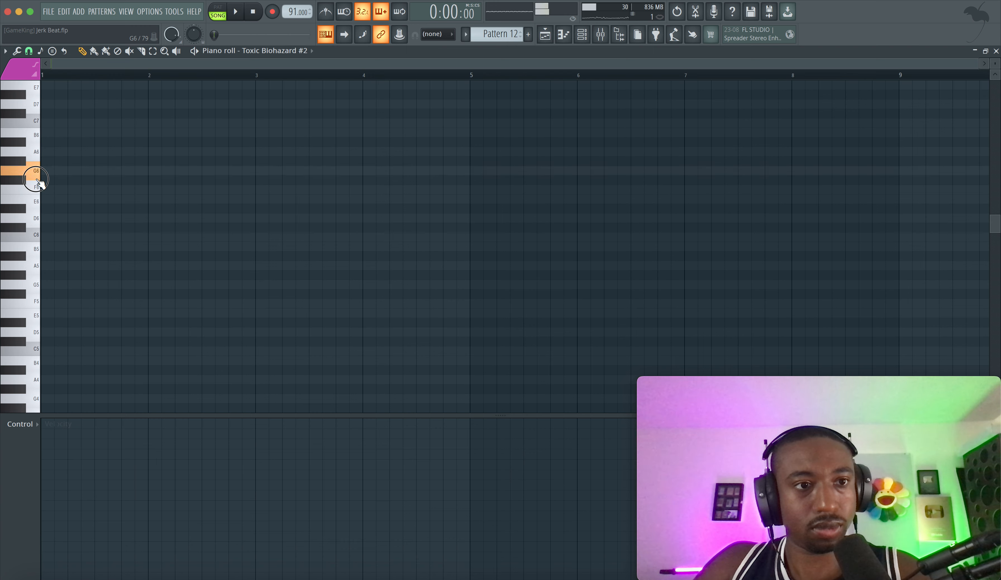